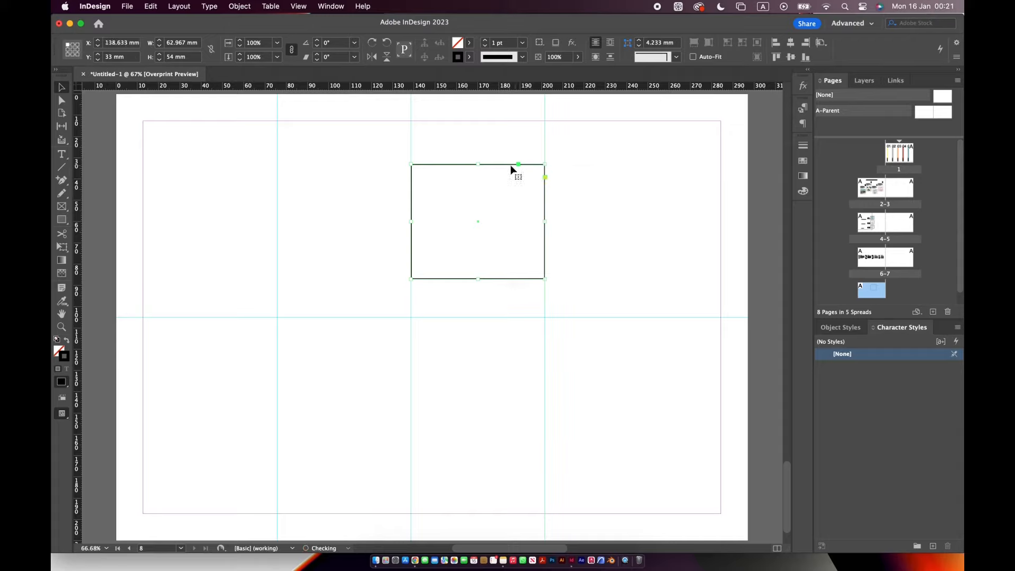
- Position four evenly spaced vertical guides using the rectangle as a spacer, and delete the rectangle
left_click_drag(511, 169, 644, 168)
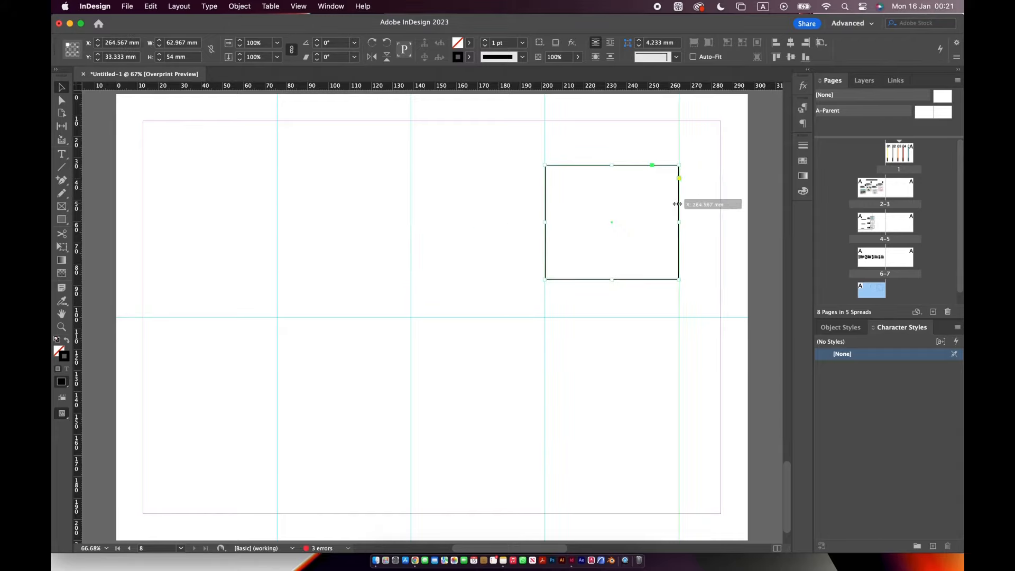
left_click(350, 192)
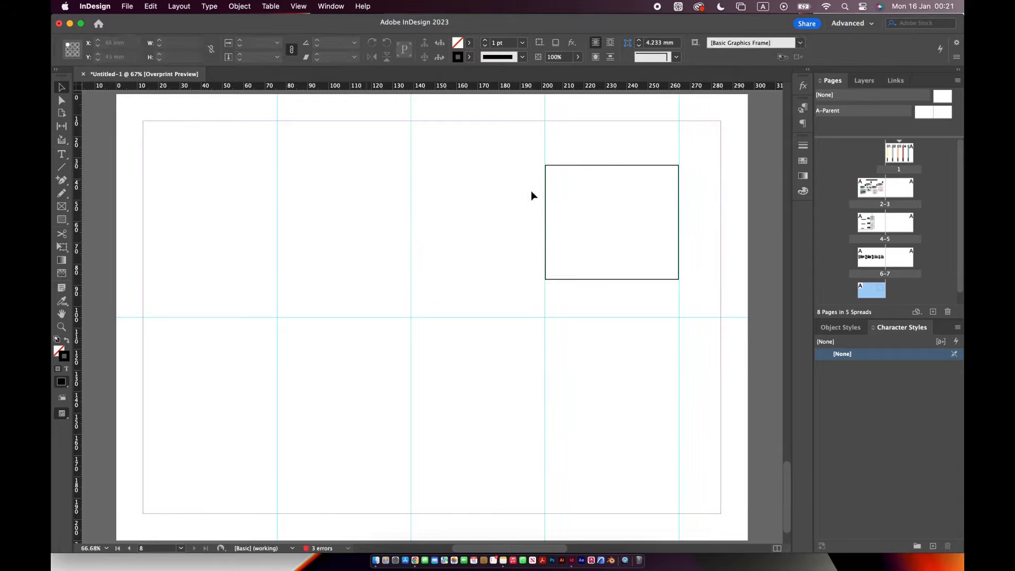
left_click_drag(605, 165, 180, 169)
left_click_drag(276, 156, 336, 170)
left_click_drag(411, 169, 602, 173)
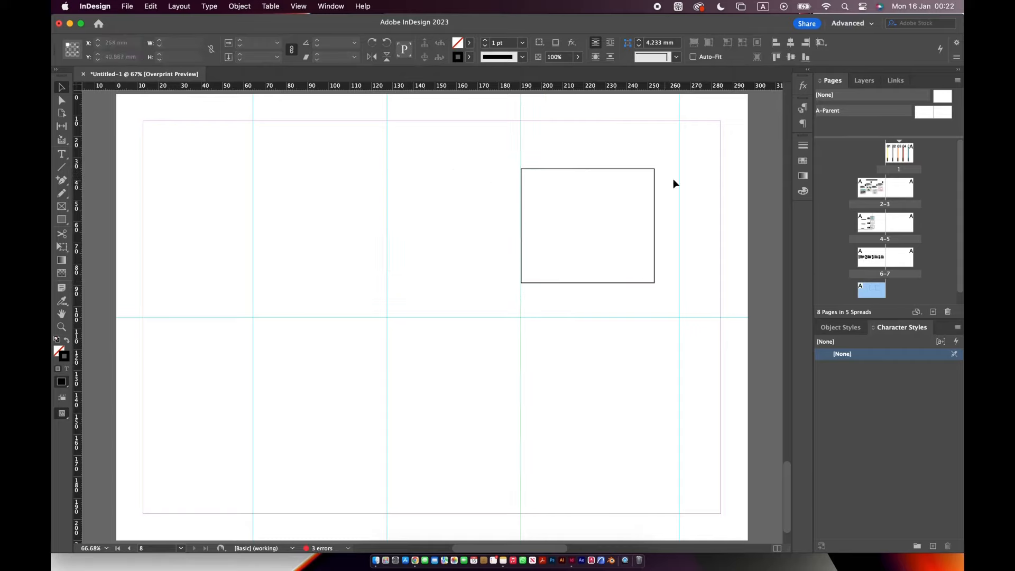
left_click_drag(678, 183, 654, 189)
left_click_drag(569, 173, 698, 174)
key("Delete")
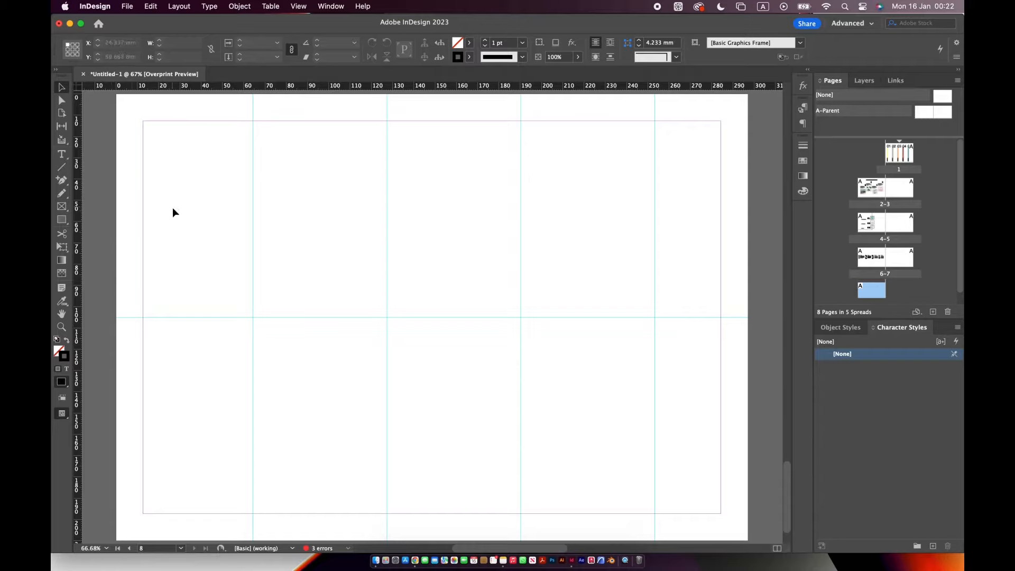
- Create a text frame about 78 by 62 mm near the page's upper left margin containing "1"
key("t")
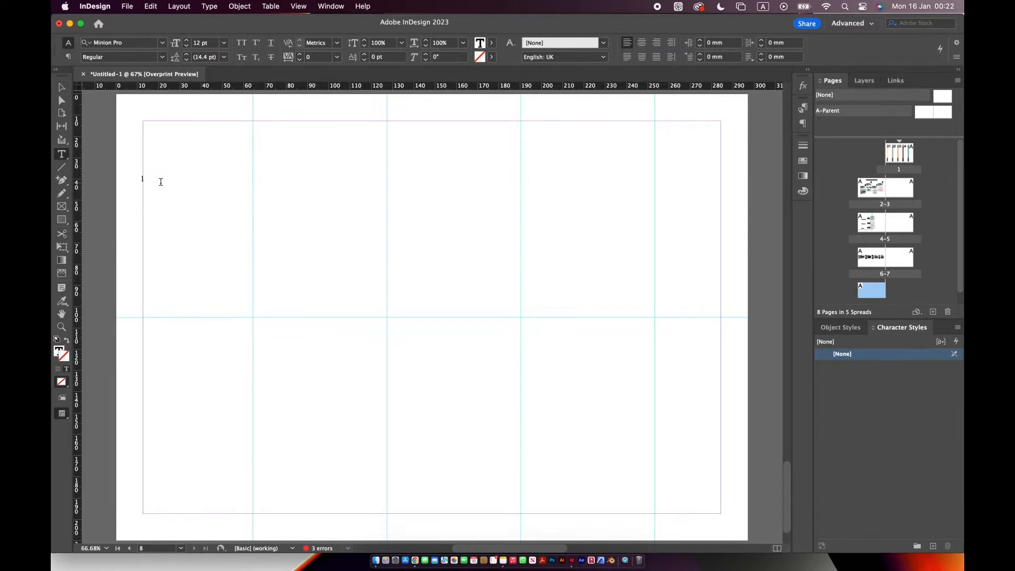
key("Escape")
left_click_drag(177, 209, 306, 306)
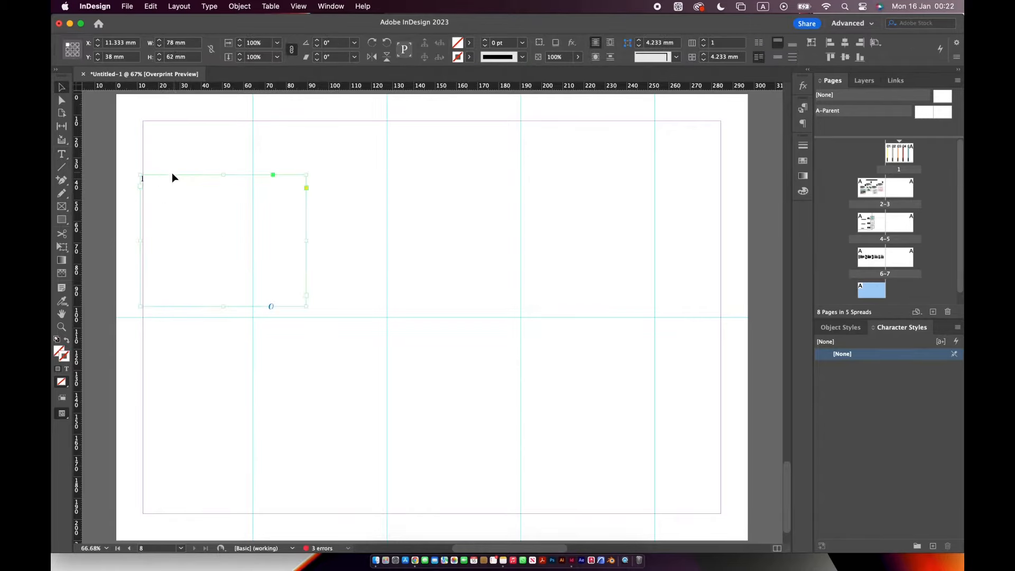
- Set the 1 to 130 pt in the Krungthep font
double_click(172, 177)
key("super+a")
left_click(223, 43)
left_click(212, 45)
type("130")
key("Return")
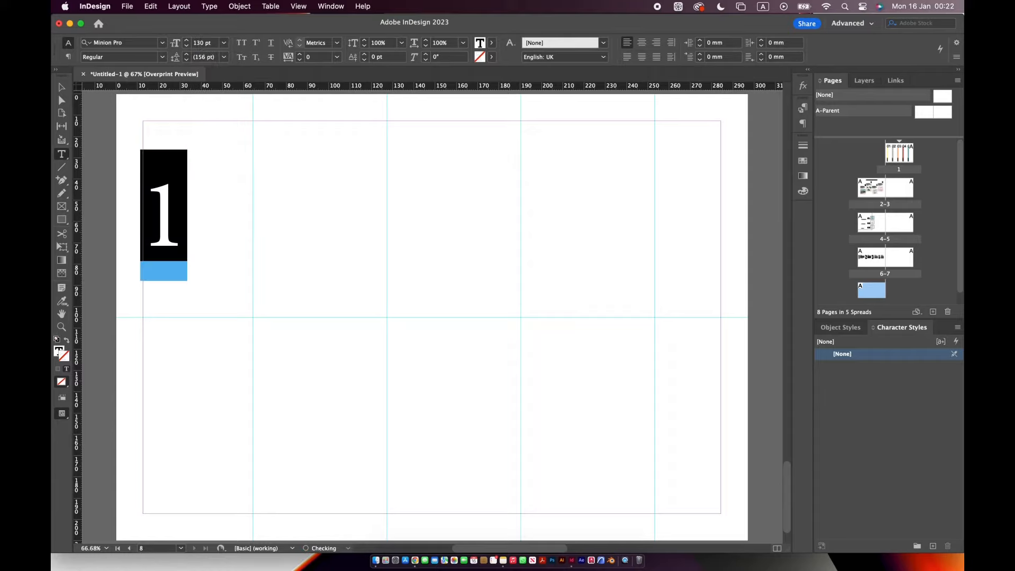
left_click(162, 43)
left_click(192, 187)
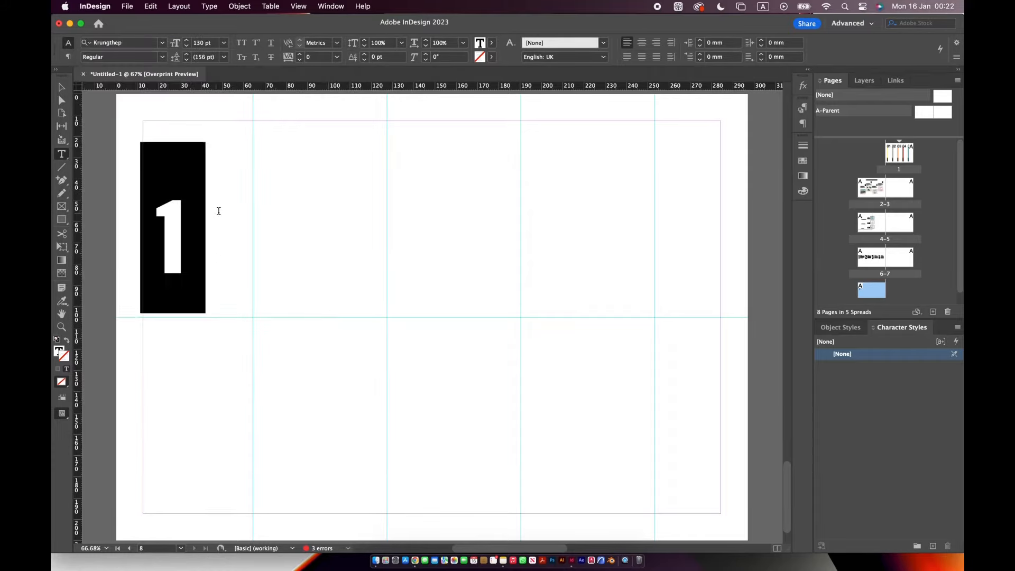
- Fit the frame to the 1, move it over the left margin, and place a horizontal guide above it
key("Escape")
key("super+alt+c")
left_click_drag(178, 225, 154, 229)
left_click_drag(238, 87, 221, 184)
- Duplicate the 1 diagonally down to the right and change the copy to 2
left_click_drag(154, 227, 250, 320)
double_click(258, 300)
key("BackSpace")
type("2")
key("Escape")
- Change the font of both the 2 and the 1 to Impact
double_click(280, 303)
key("super+a")
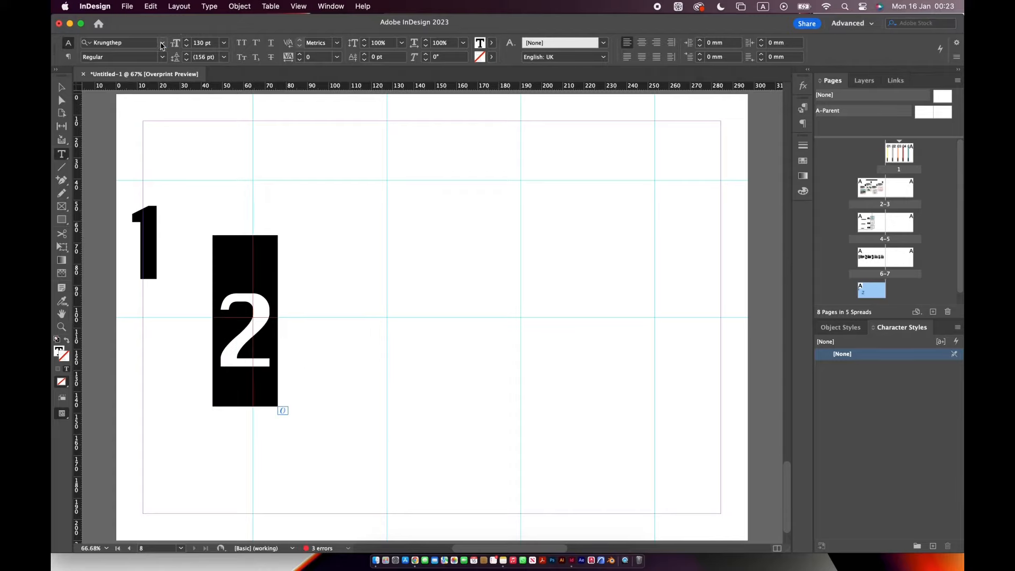
left_click(162, 43)
left_click(270, 125)
key("Escape")
double_click(150, 240)
key("super+a")
left_click(162, 42)
left_click(218, 96)
key("Escape")
- Duplicate the number frames to the right to continue the staggered pattern and change the copies to 3
left_click_drag(149, 226, 443, 304)
left_click(321, 288)
double_click(369, 206)
right_click(367, 207)
left_click(364, 207)
key("BackSpace")
type("3")
key("BackSpace")
key("Escape")
left_click(242, 297)
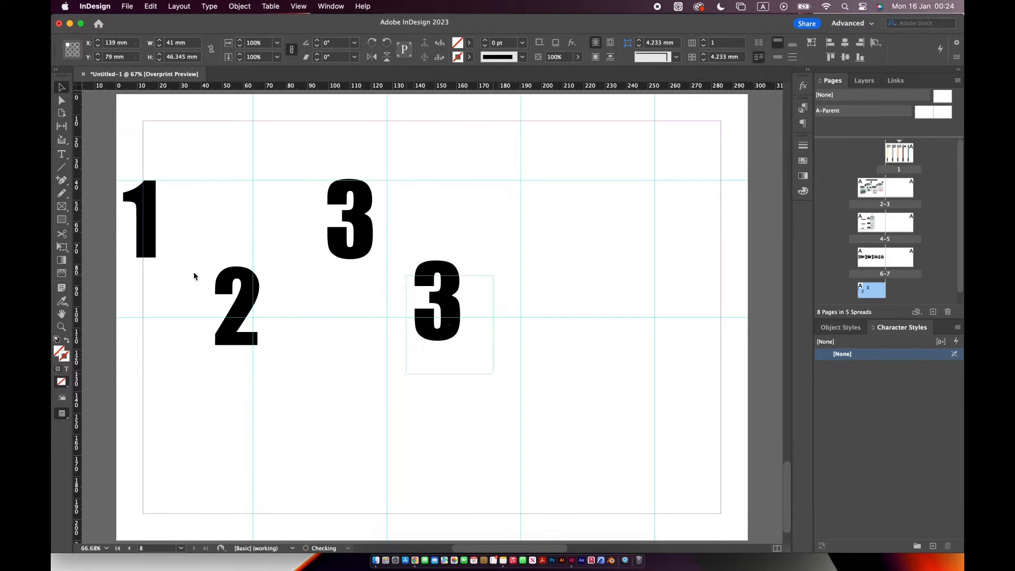
- Place a horizontal guide at the top of the 2 and align the lower 3 to it
left_click_drag(146, 84, 200, 268)
double_click(247, 289)
key("Escape")
left_click(438, 295)
double_click(438, 294)
key("Escape")
left_click_drag(441, 289, 434, 280)
- Change the lower 3 to 4
double_click(459, 285)
key("BackSpace")
type("4")
key("Escape")
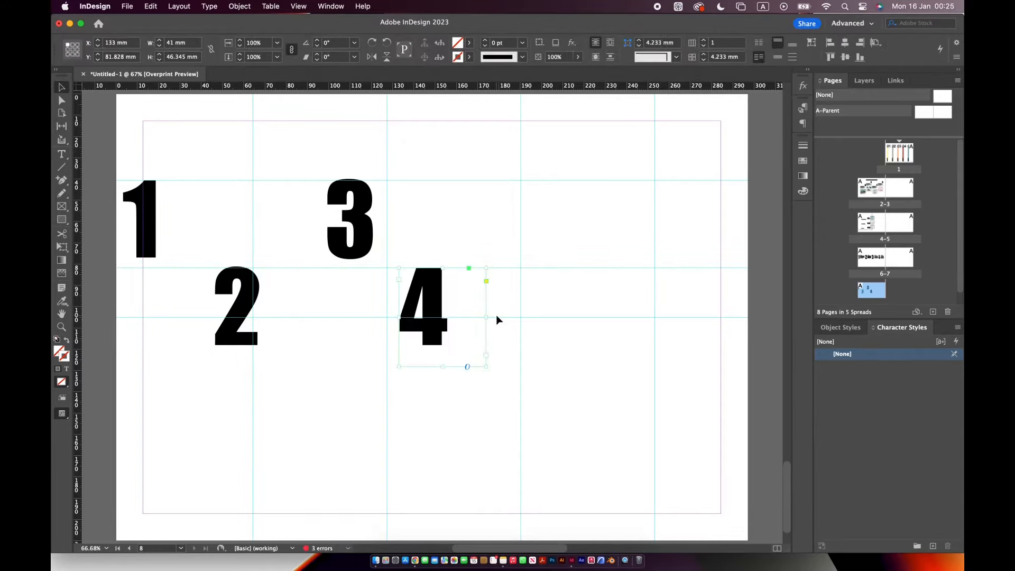
left_click(533, 292)
- Duplicate the upper 3 to the right along the same row and change the copy to 5
left_click_drag(372, 201, 556, 220)
left_click(487, 193)
double_click(544, 211)
key("BackSpace")
type("5")
key("Escape")
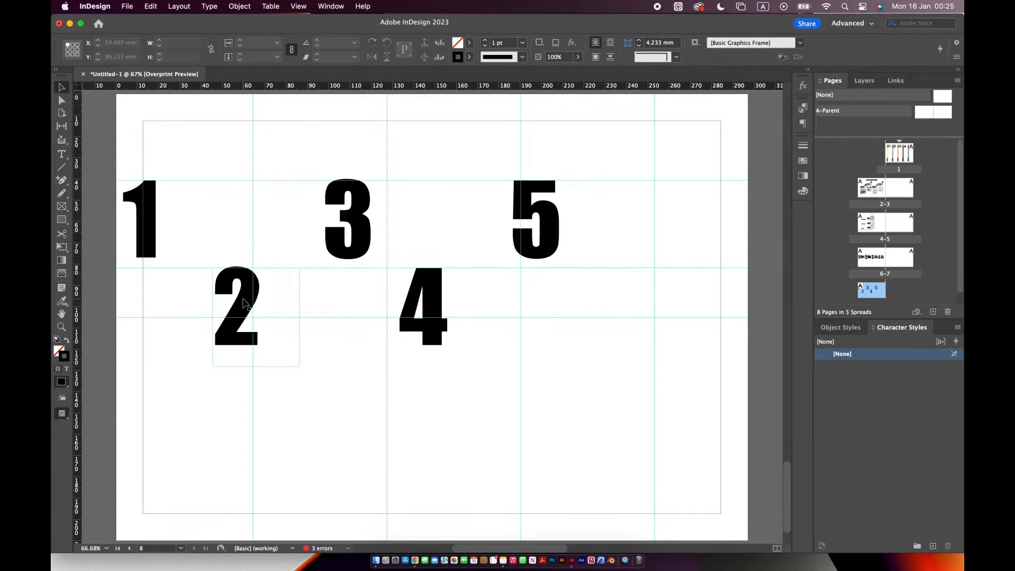
- Move the 2, 3, 4 and 5 to the right to spread the numbers across the page
left_click_drag(258, 287, 274, 287)
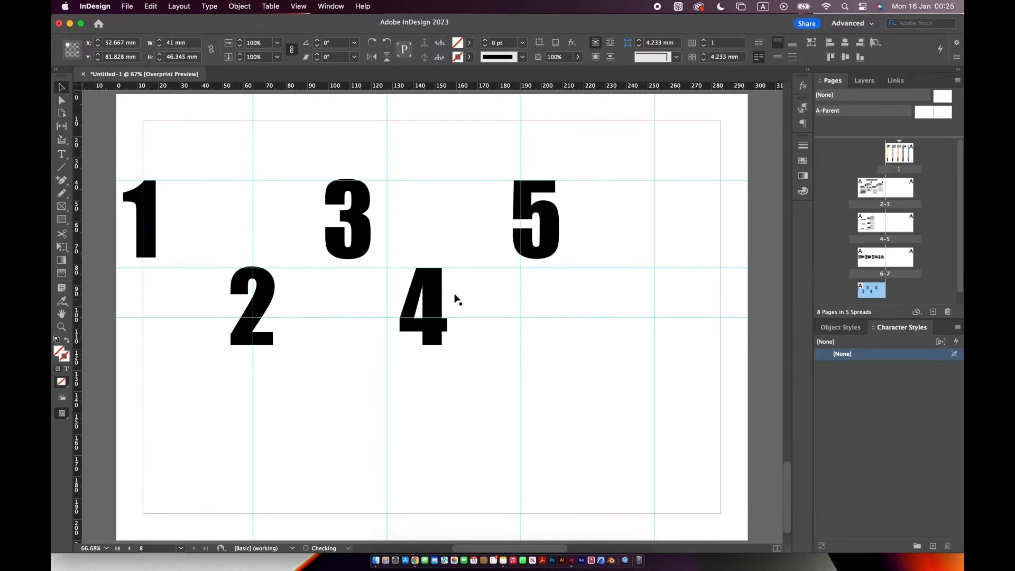
left_click(454, 296)
left_click_drag(364, 234, 376, 234)
left_click_drag(437, 287, 486, 288)
left_click_drag(556, 229, 587, 238)
left_click(522, 298)
left_click_drag(471, 283, 463, 283)
left_click(636, 290)
- Duplicate the 5 diagonally down to the right, level with the 4, and change the copy to 6
left_click_drag(587, 236, 658, 313)
double_click(676, 307)
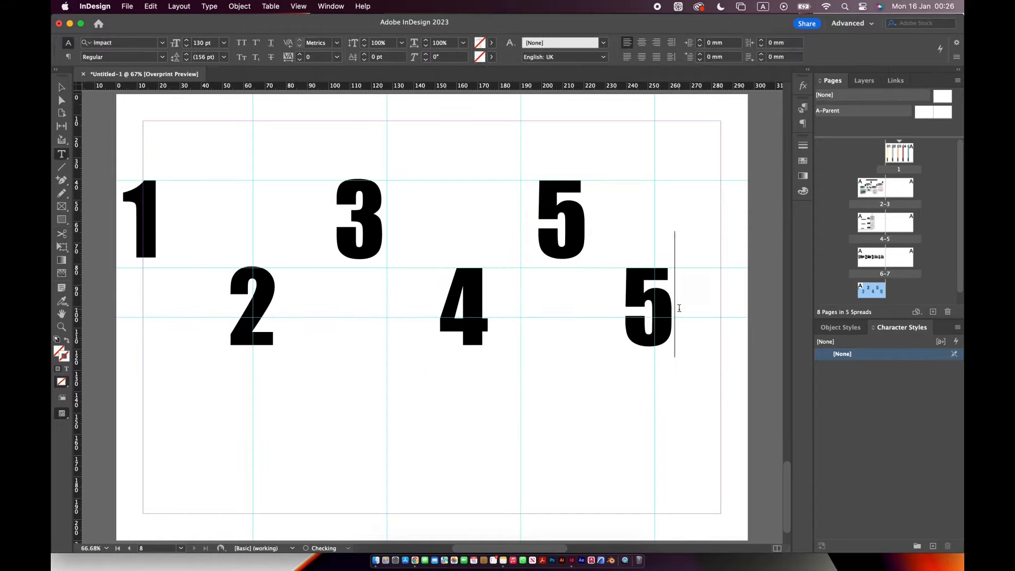
key("BackSpace")
type("6")
key("Escape")
left_click(516, 313)
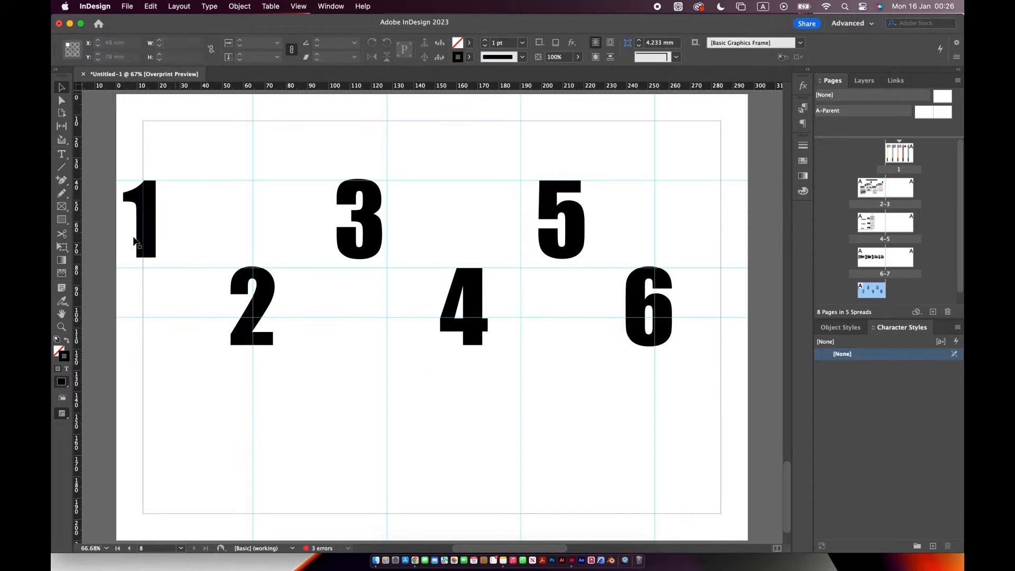
- Add vertical guides at the 1's right edge and the 2's left edge, and draw a spacer rectangle about 45 mm wide below
left_click_drag(78, 169, 231, 187)
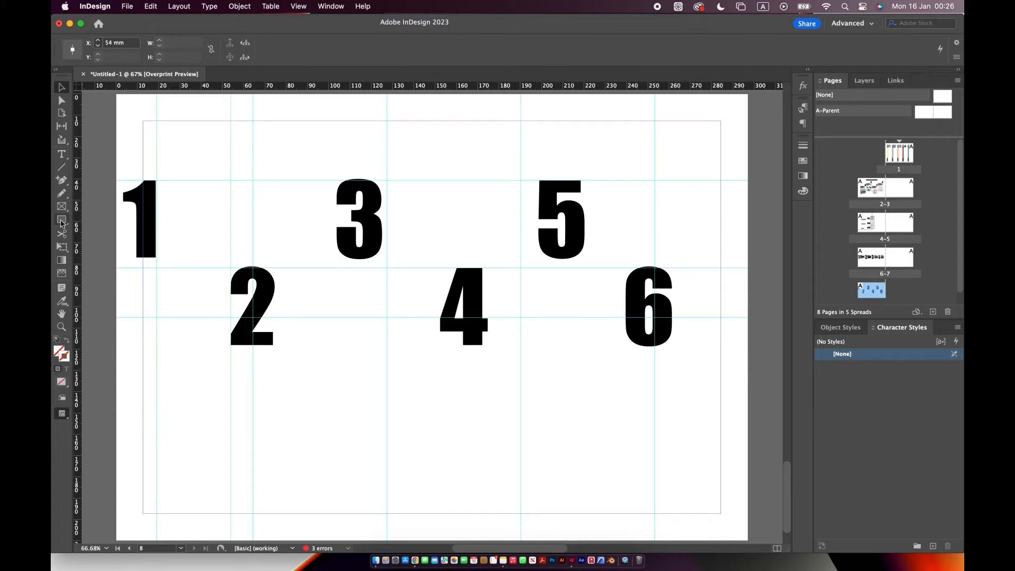
mouse_move(160, 389)
left_mouse_down()
mouse_move(256, 444)
mouse_move(314, 446)
left_mouse_up()
key("v")
- Step the spacer rectangle across the page, adding vertical guides at its edge and aligning the 3 and the 4 to them
left_click_drag(77, 336, 349, 363)
left_click_drag(379, 246, 394, 245)
left_click_drag(349, 402, 445, 399)
left_click_drag(78, 330, 445, 332)
double_click(482, 299)
key("Escape")
left_click_drag(483, 303, 487, 304)
- Step the spacer rectangle further right to align the 5 to a new vertical guide and shift the 6 to match
left_click_drag(415, 389, 511, 387)
left_click_drag(77, 350, 542, 354)
left_click_drag(577, 250, 582, 251)
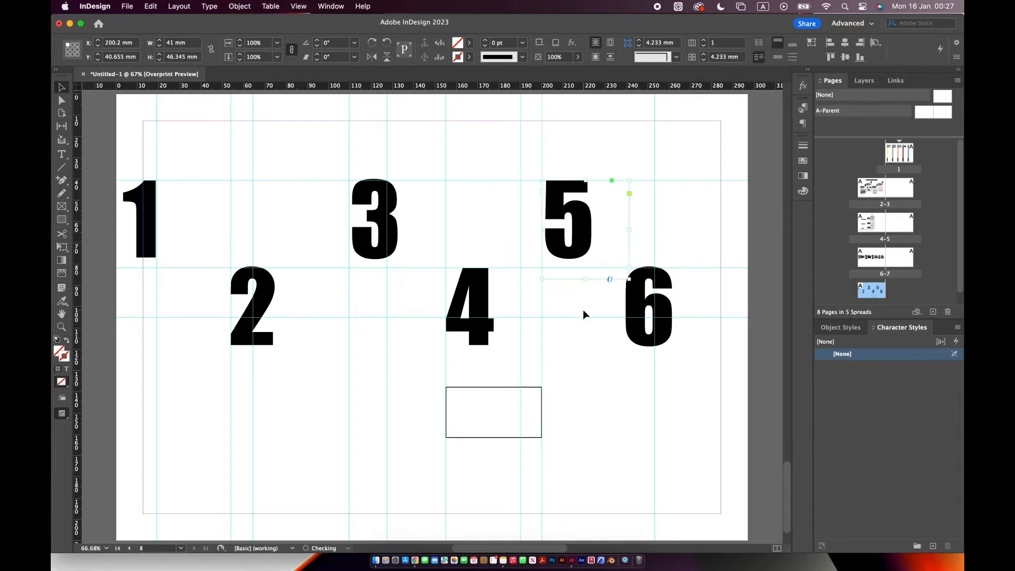
left_click_drag(496, 392, 596, 390)
left_click_drag(674, 302, 690, 304)
- Delete the spacer rectangle and nudge the 3 slightly left
left_click(598, 389)
key("Delete")
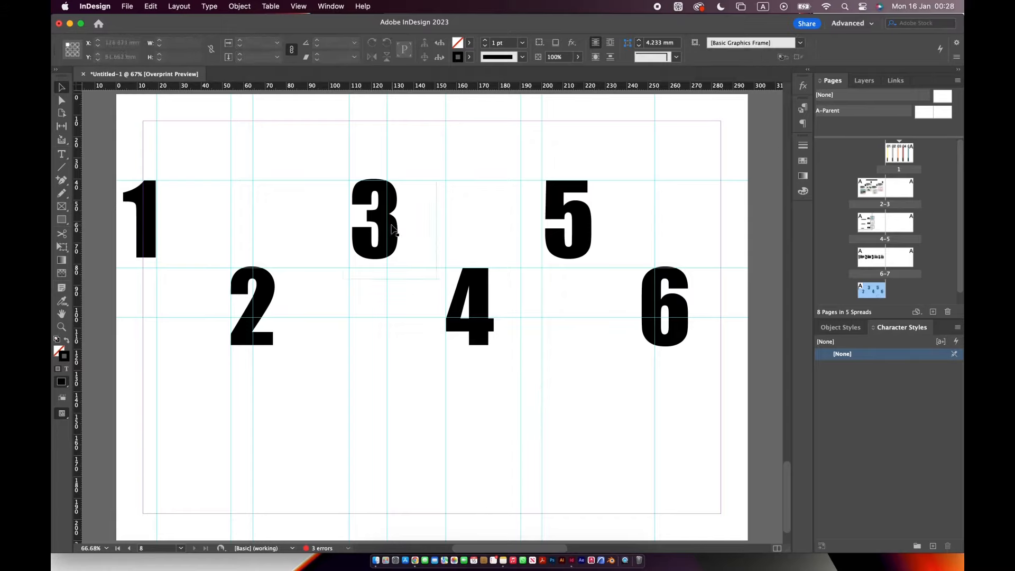
left_click_drag(394, 229, 387, 229)
left_click(408, 348)
- Add the title "Contents" in a text frame at the page's upper right and set it to 48 pt
left_click(63, 155)
left_click_drag(492, 94, 656, 128)
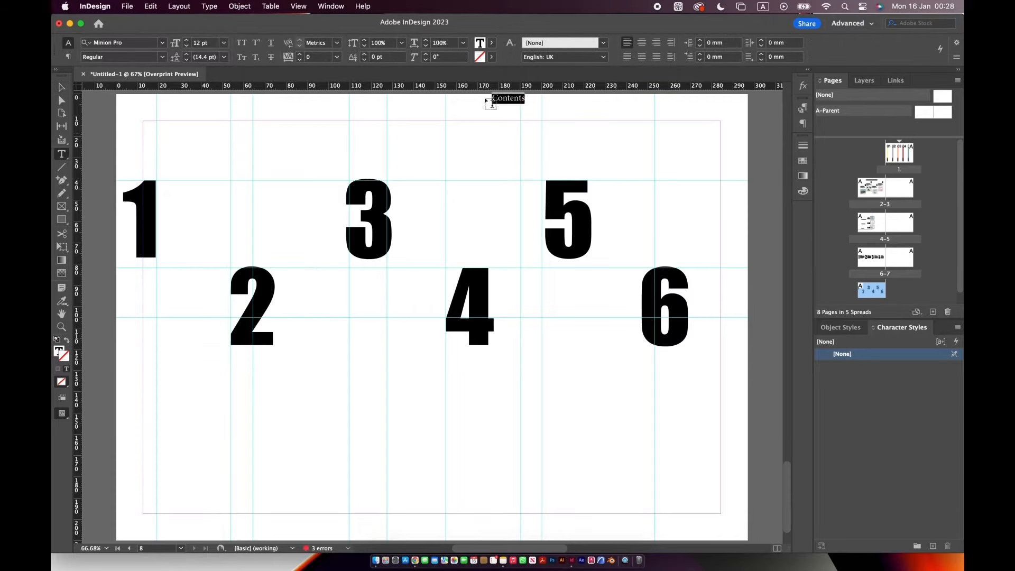
left_click(224, 43)
left_click(204, 184)
left_click(224, 42)
left_click(204, 206)
- Set the tracking of the Contents title to 200
left_click(336, 56)
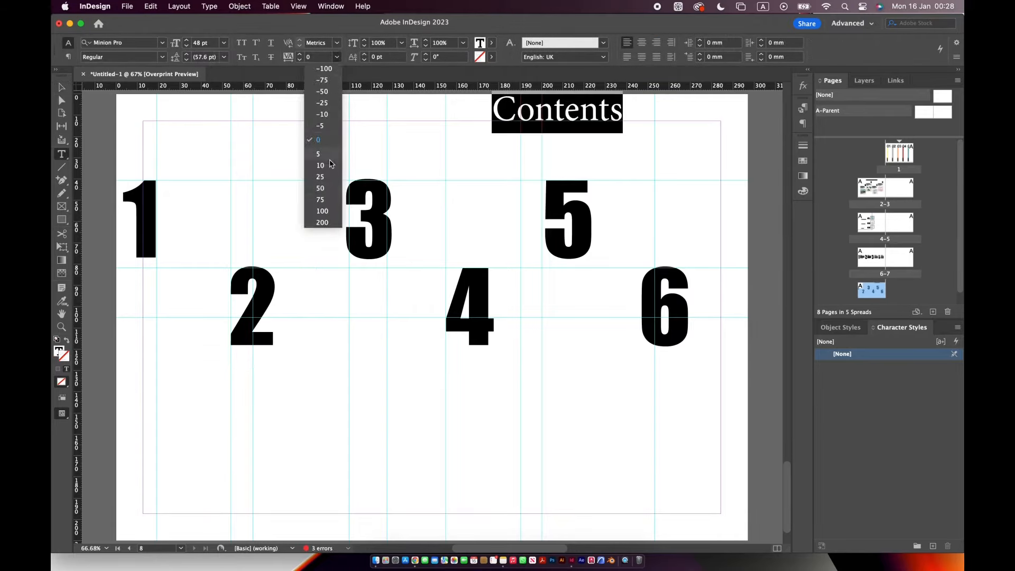
left_click(322, 211)
left_click(336, 56)
left_click(322, 223)
key("Escape")
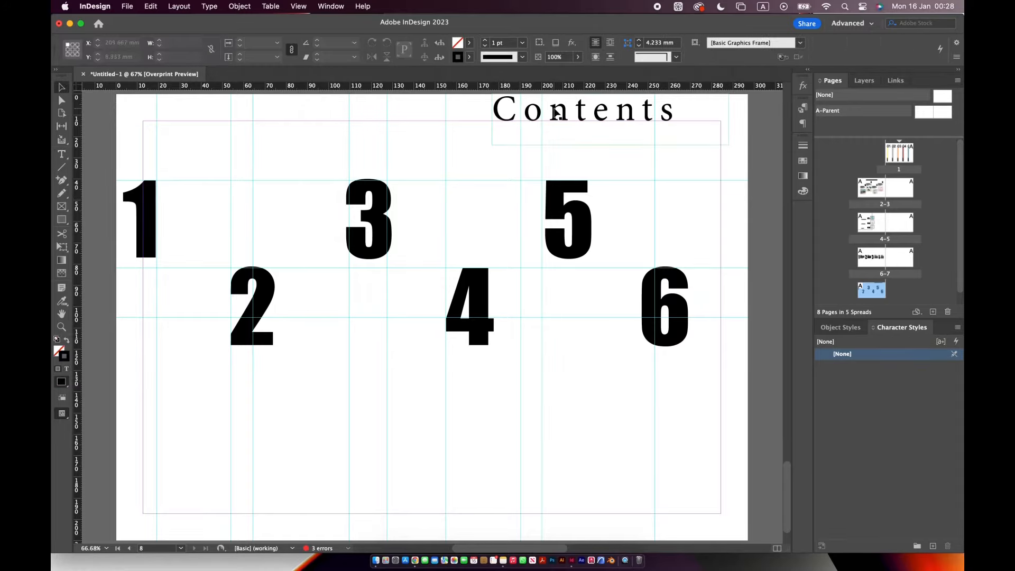
- Move the Contents title slightly down and right, and place a horizontal guide across the lower part of the upper-row numbers
left_click_drag(557, 113, 568, 121)
left_click(412, 185)
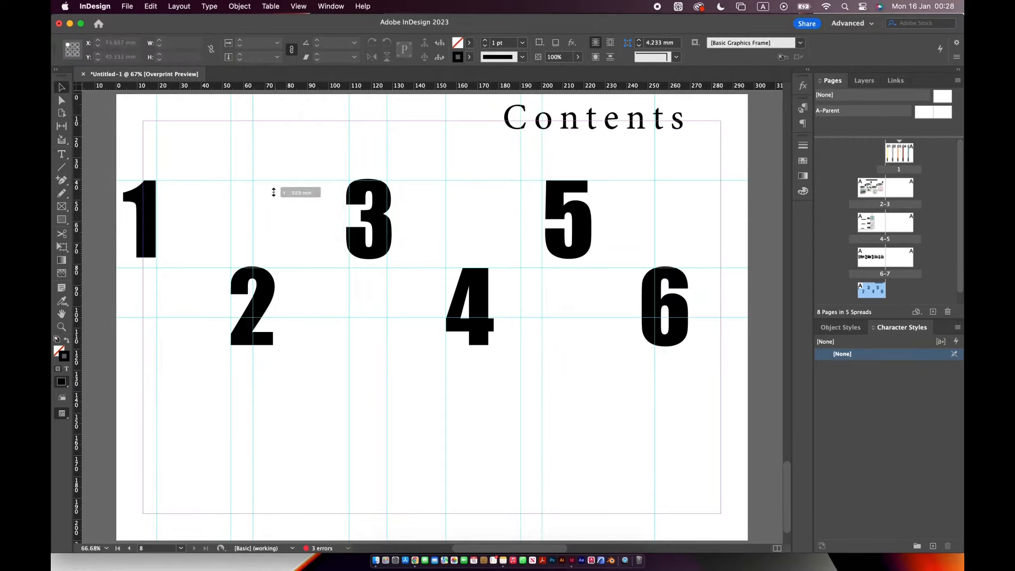
left_click_drag(273, 192, 276, 245)
key("t")
mouse_move(178, 168)
left_mouse_down()
mouse_move(268, 243)
mouse_move(328, 259)
left_mouse_up()
key("super+z")
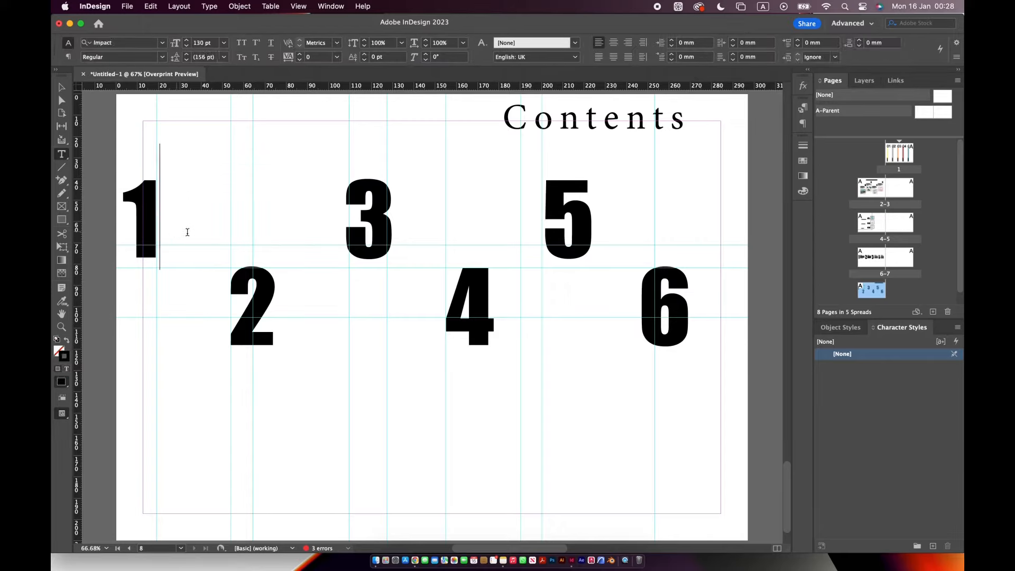
key("super+z")
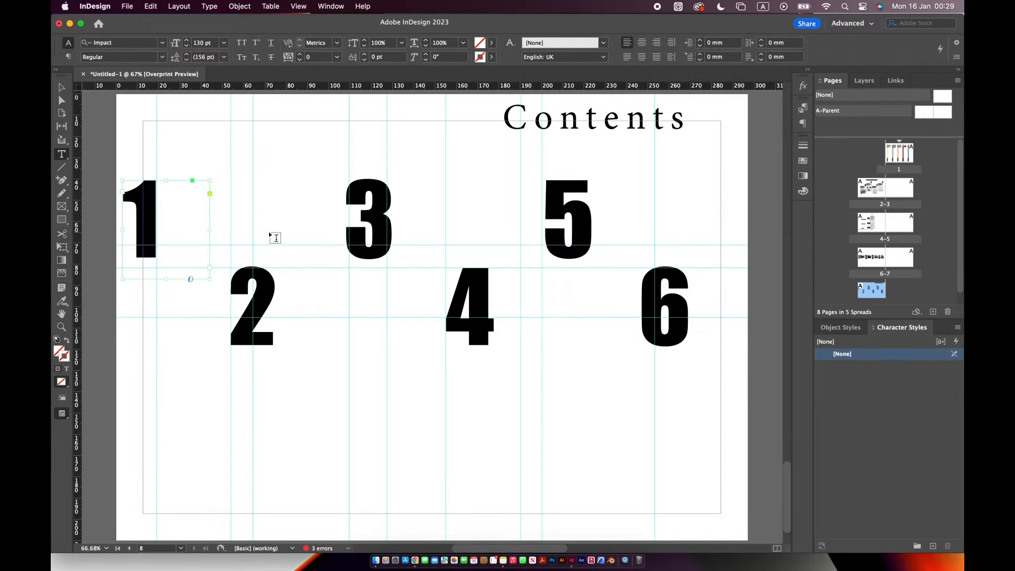
- Add the caption "Housed Joints, 9" to the right of the 1 and set it in Helvetica Neue
left_click_drag(275, 237, 224, 240)
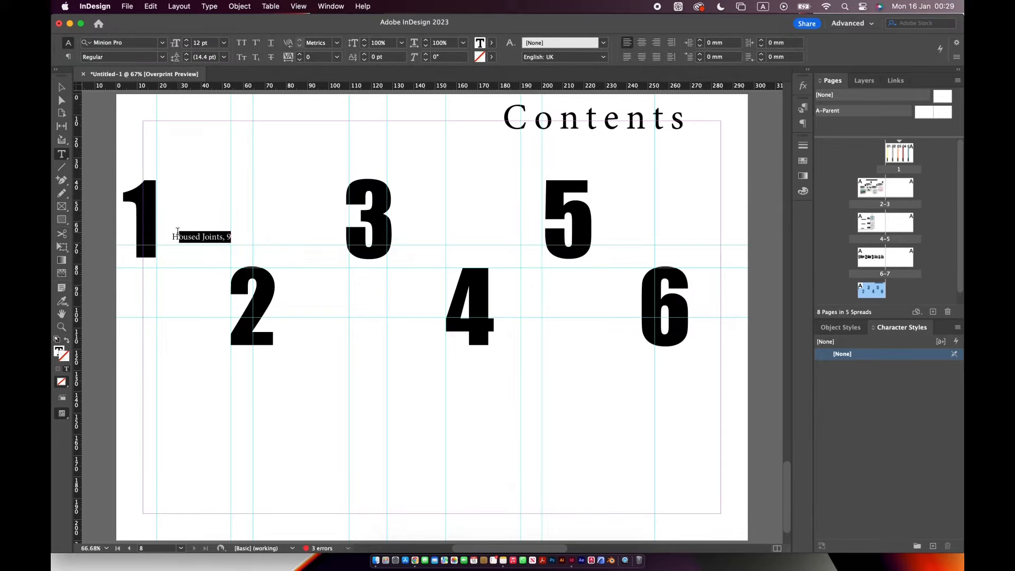
left_click(163, 43)
scroll(296, 212, "up", 5)
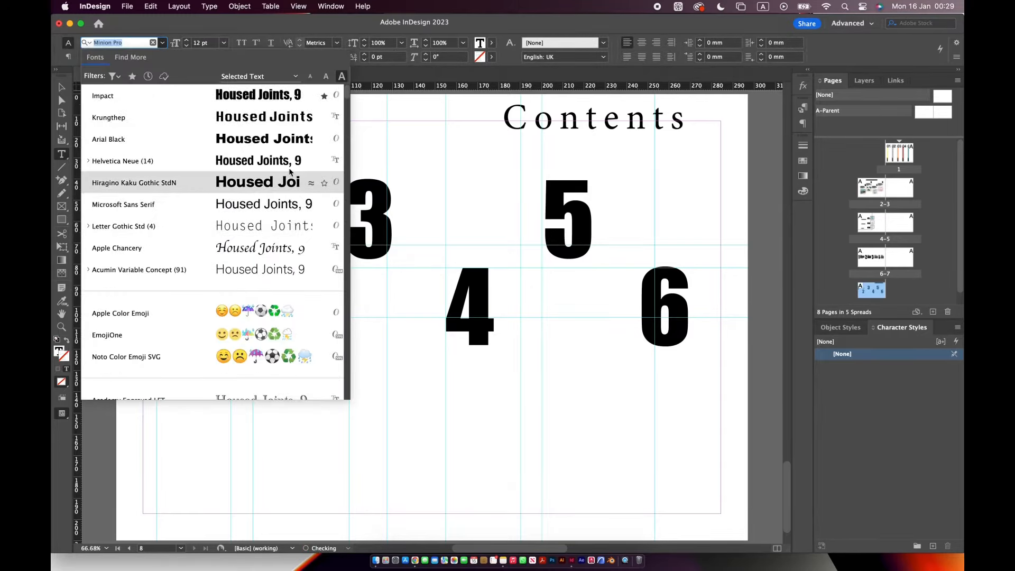
left_click(294, 168)
left_click(283, 224)
left_click(242, 239)
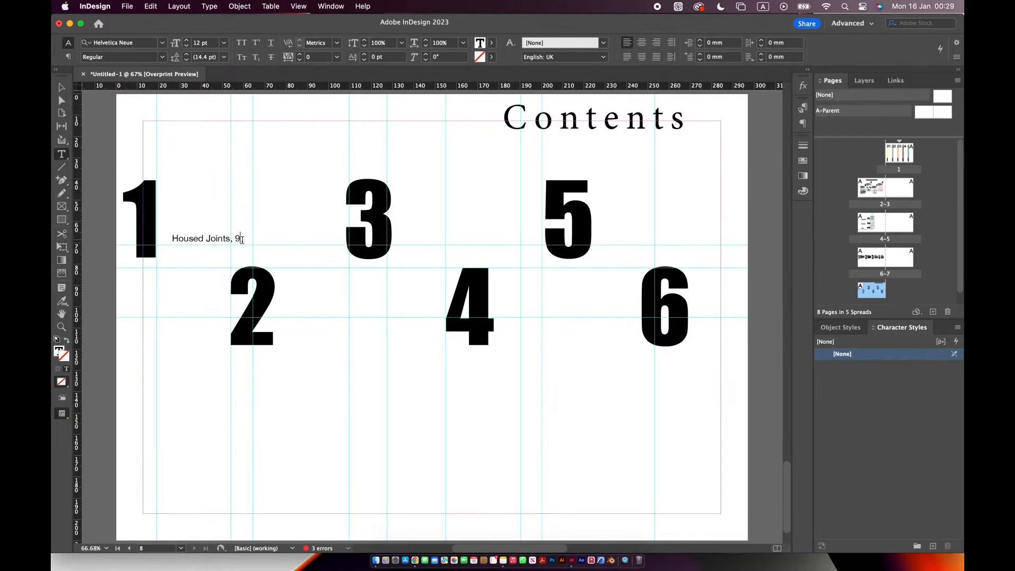
- Make the Housed Joints caption bold and move it close to the 1
left_click(163, 57)
left_click(116, 204)
key("Escape")
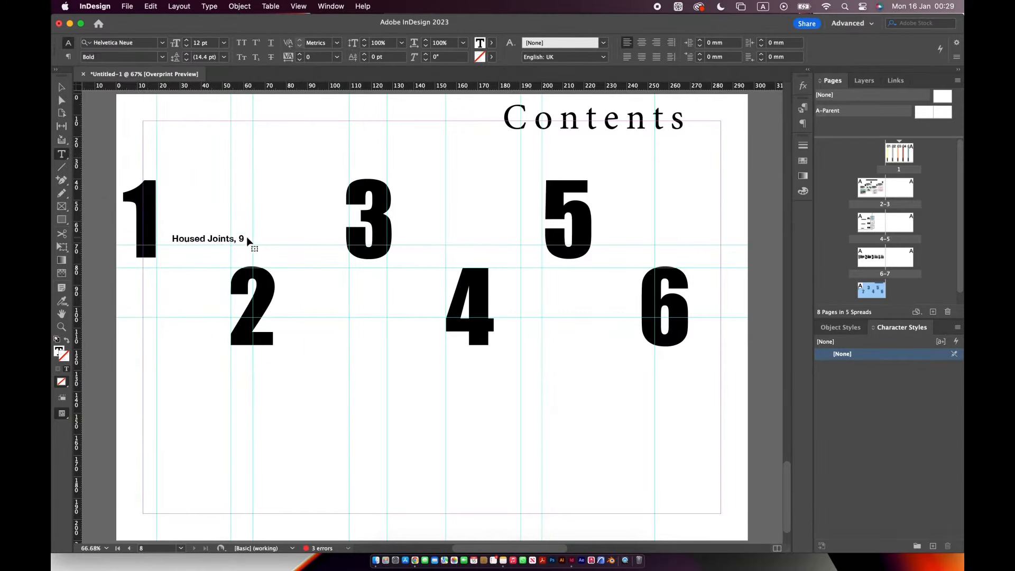
left_click_drag(247, 240, 222, 239)
left_click(305, 226)
left_click(280, 223)
- On a new layer, add a list above the caption reading rabbet, dado, shouldered dado\, dado rabbets, drawer lock joint
left_click(62, 154)
left_click(864, 80)
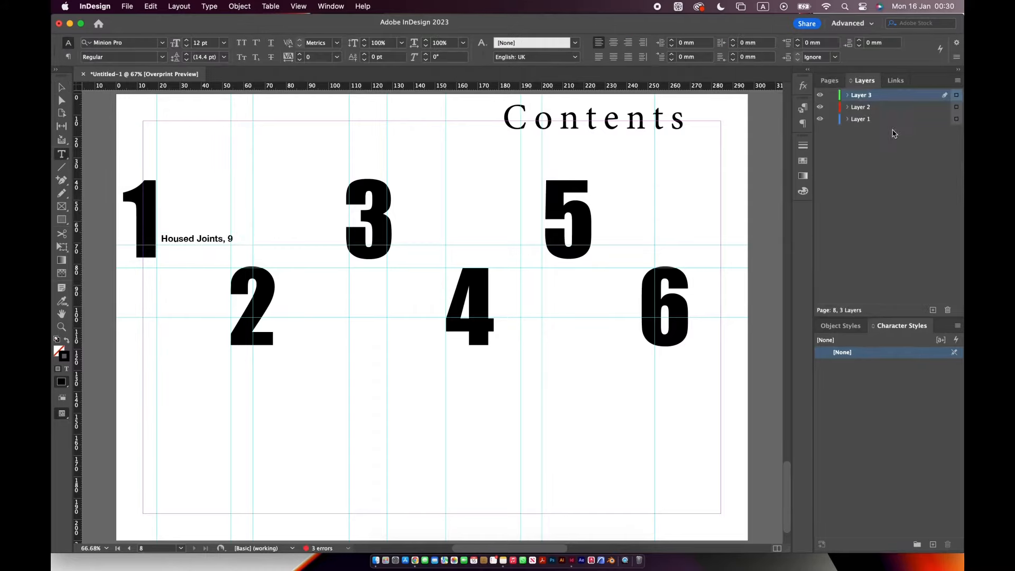
mouse_move(165, 163)
left_mouse_down()
mouse_move(243, 233)
mouse_move(159, 179)
left_mouse_up()
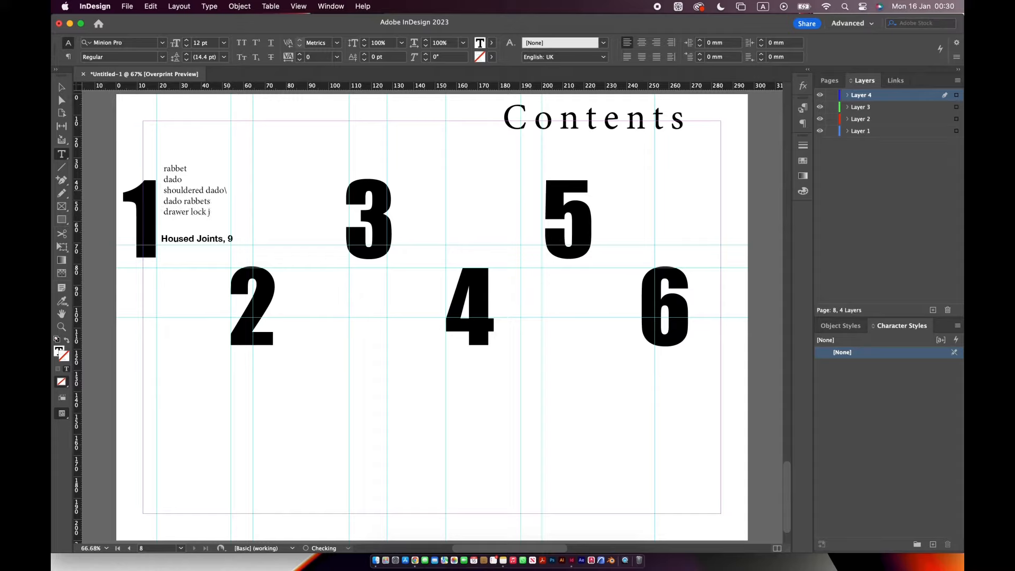
type("t")
key("Escape")
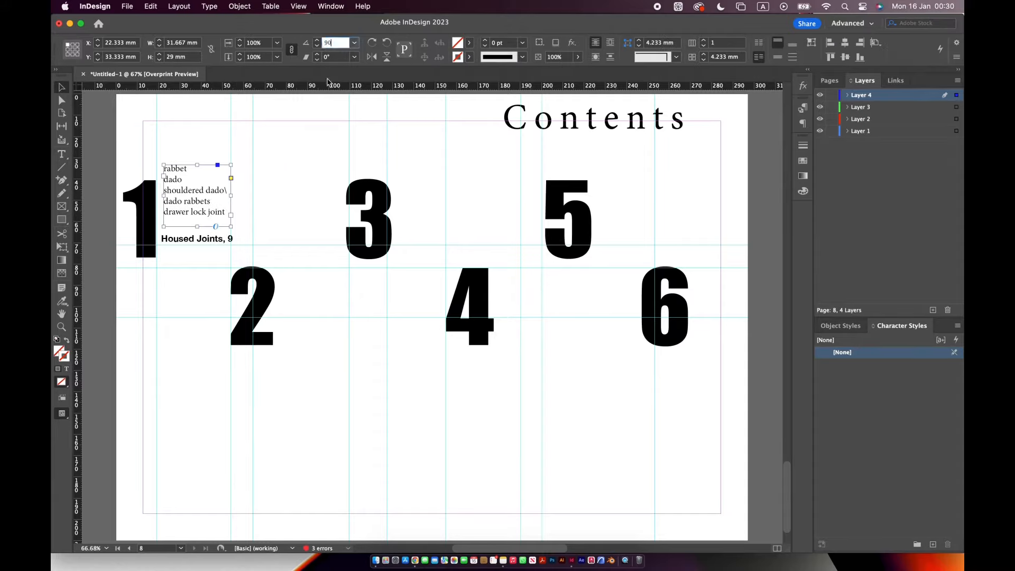
- Rotate the joint list frame by 90°
key("Return")
left_click(346, 238)
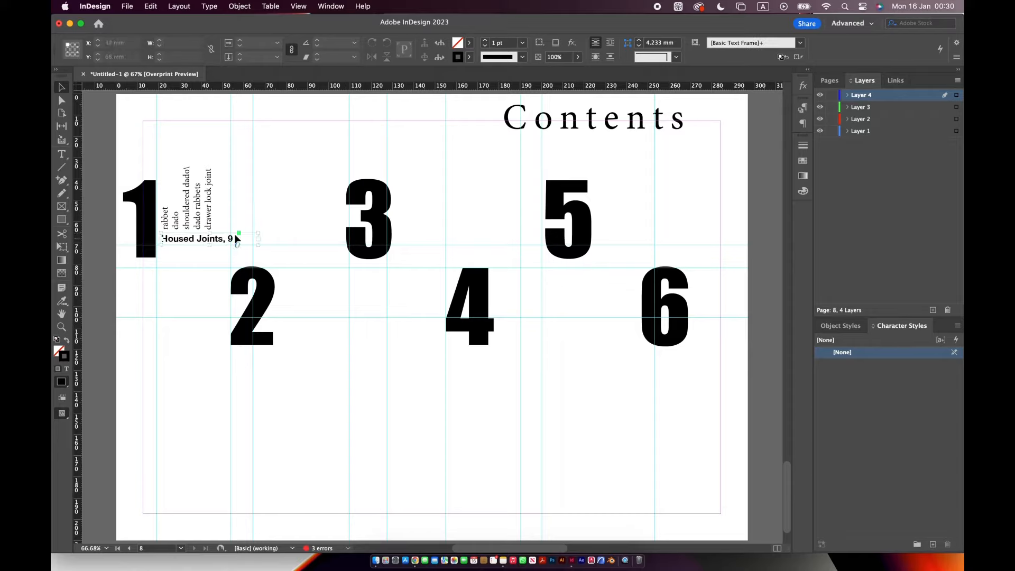
- Copy the Housed Joints caption beside the 3 and the 5, changing the copies to "Miltr Joints Joints, 35" and "Mortise Joints, 58"
left_click_drag(208, 239, 448, 239)
left_click_drag(449, 240, 651, 242)
double_click(490, 239)
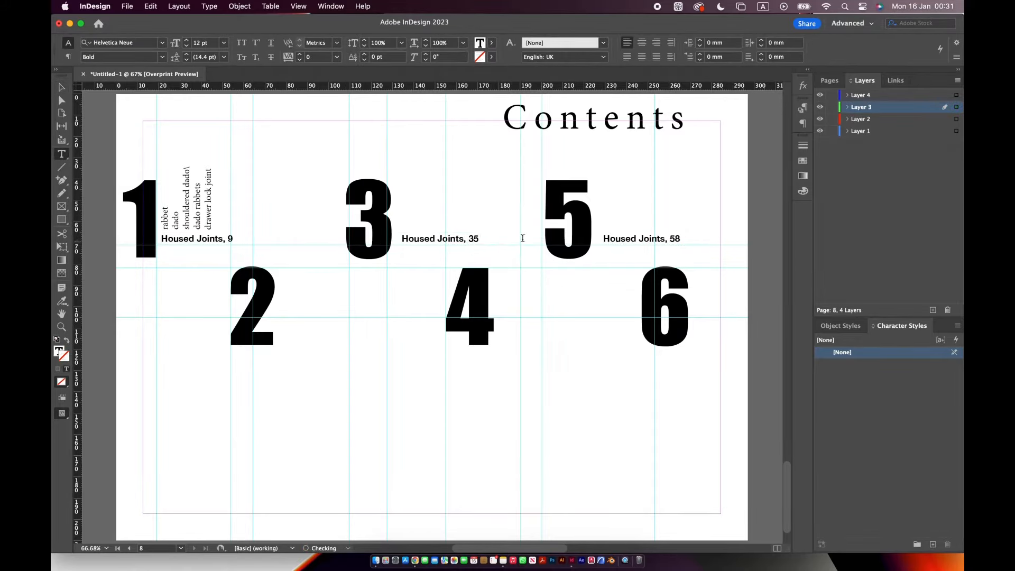
double_click(402, 238)
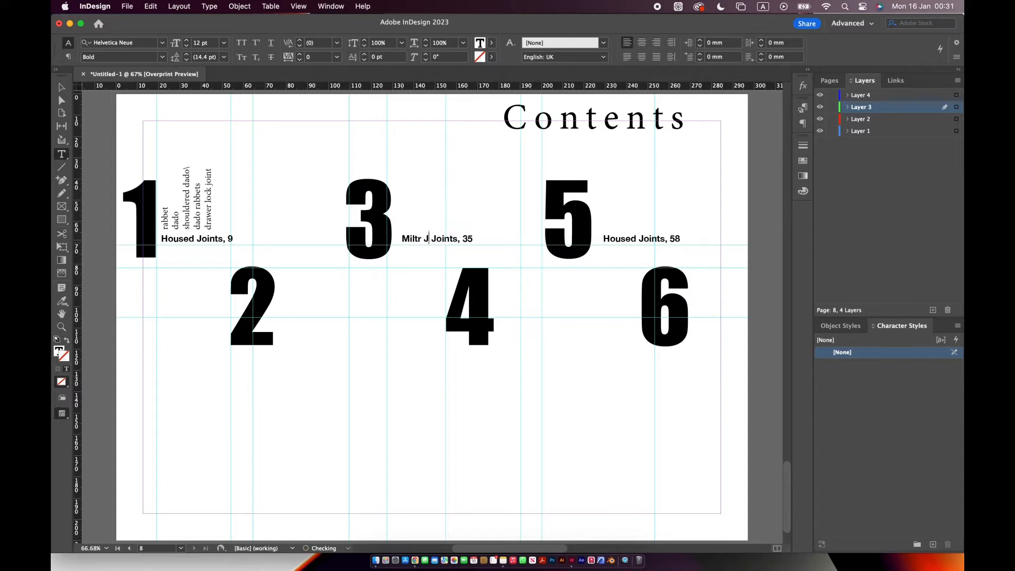
key("Escape")
- Duplicate the rotated joint list above the captions beside the 3 and the 5
left_click_drag(212, 203, 451, 206)
left_click_drag(433, 206, 654, 208)
left_click(284, 300)
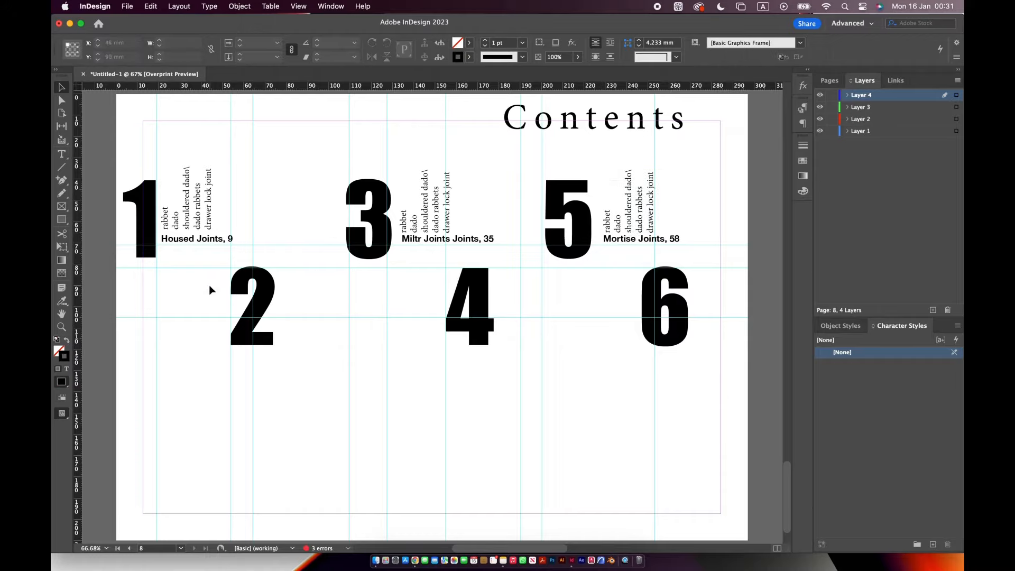
- Copy the Housed Joints caption below the 2, the 4 and the 6
left_click_drag(208, 236, 279, 360)
left_click_drag(278, 360, 493, 360)
left_click_drag(493, 360, 707, 363)
- Shift the 6 toward the 4 and realign its caption directly beneath it
left_click_drag(676, 313, 654, 311)
double_click(687, 358)
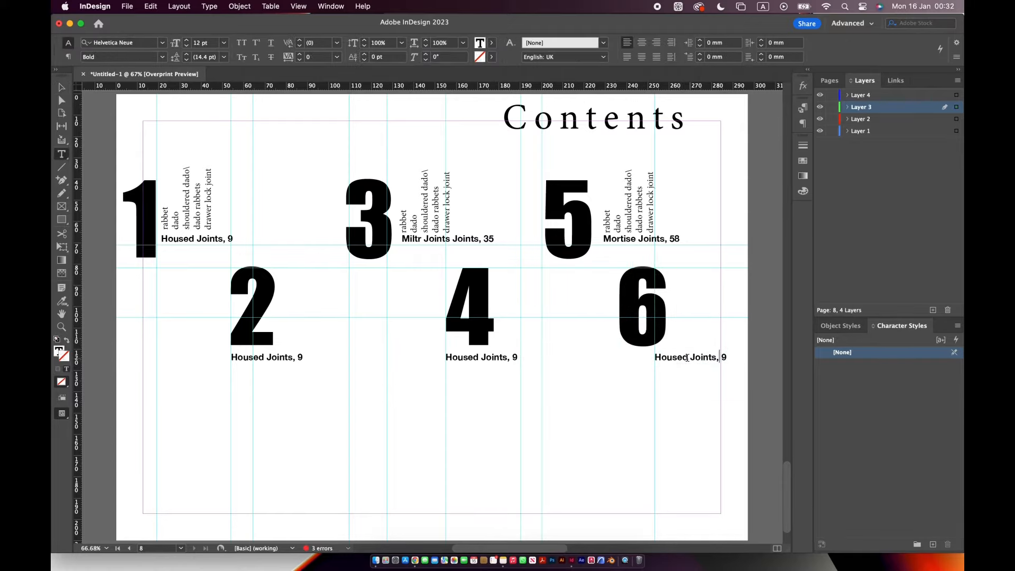
key("BackSpace")
key("Escape")
left_click_drag(709, 363, 675, 363)
left_click(505, 406)
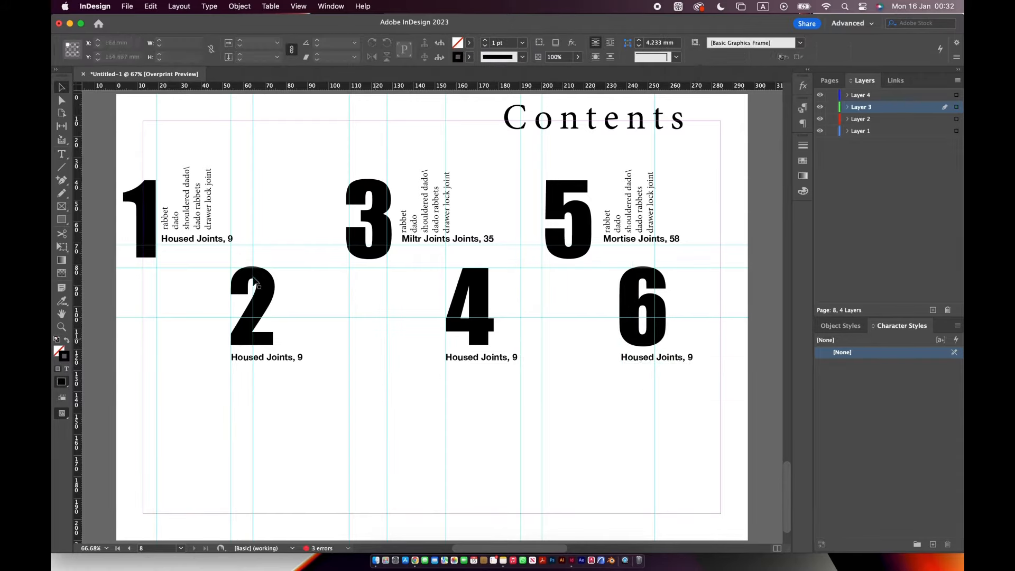
- Add a joint list below the 2's caption reading compound, biscouted, spined, rabbeted, lock
left_click(62, 154)
left_click_drag(233, 372, 304, 449)
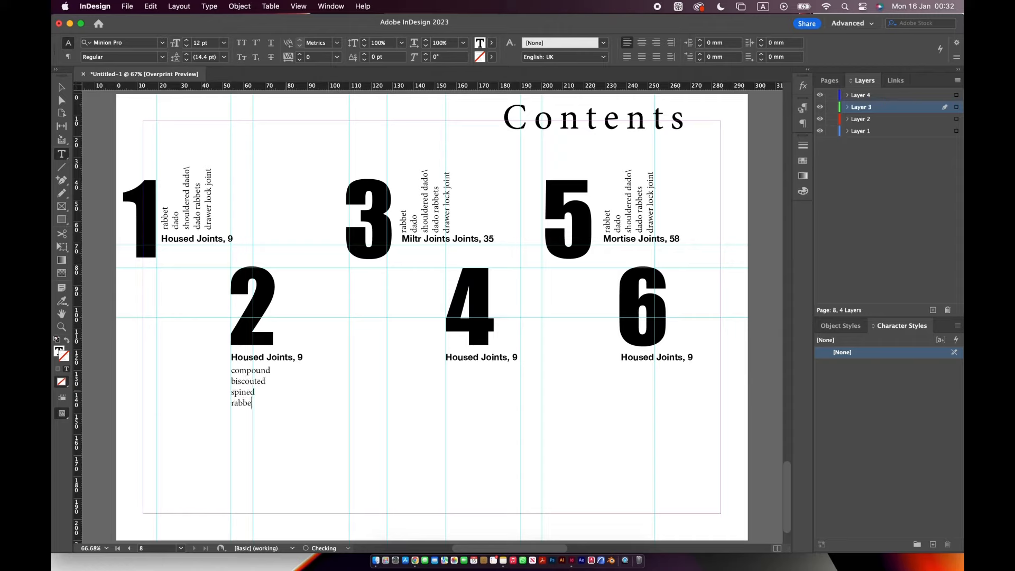
key("Escape")
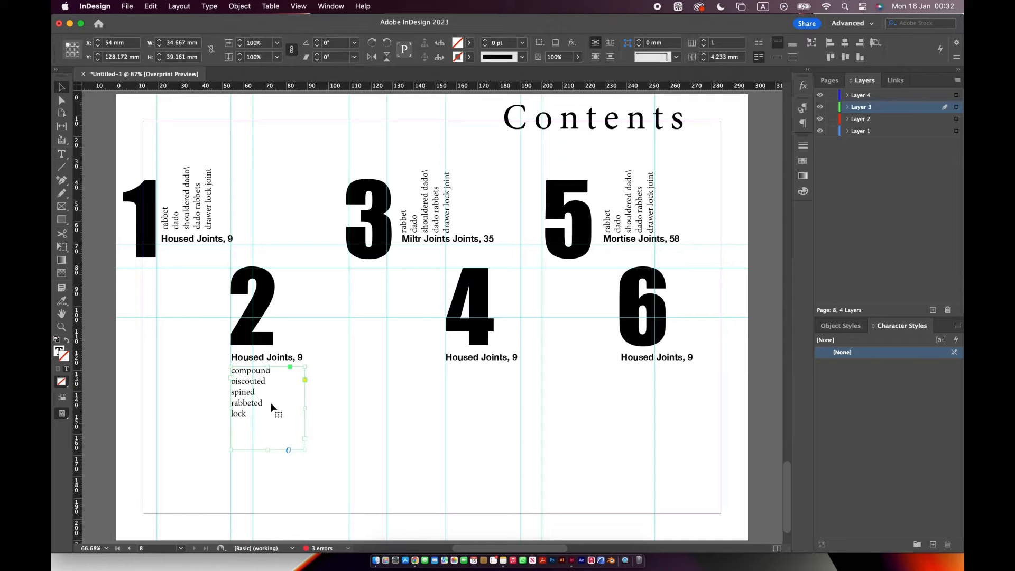
- Rotate the new joint list by -90° and place it below the captions of the 2, 4 and 6
type("-90")
key("Return")
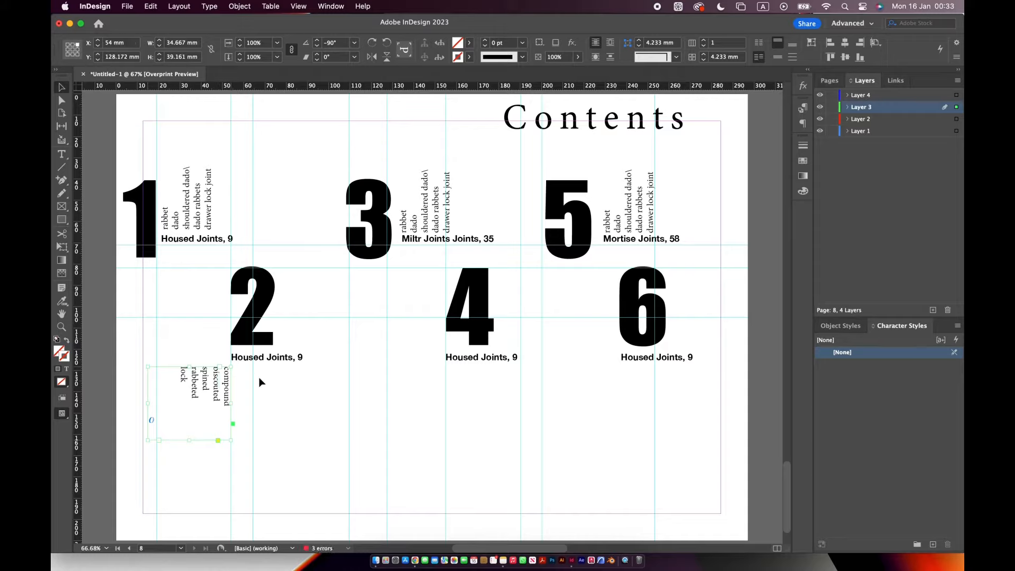
left_click_drag(226, 402, 511, 391)
left_click_drag(510, 392, 682, 391)
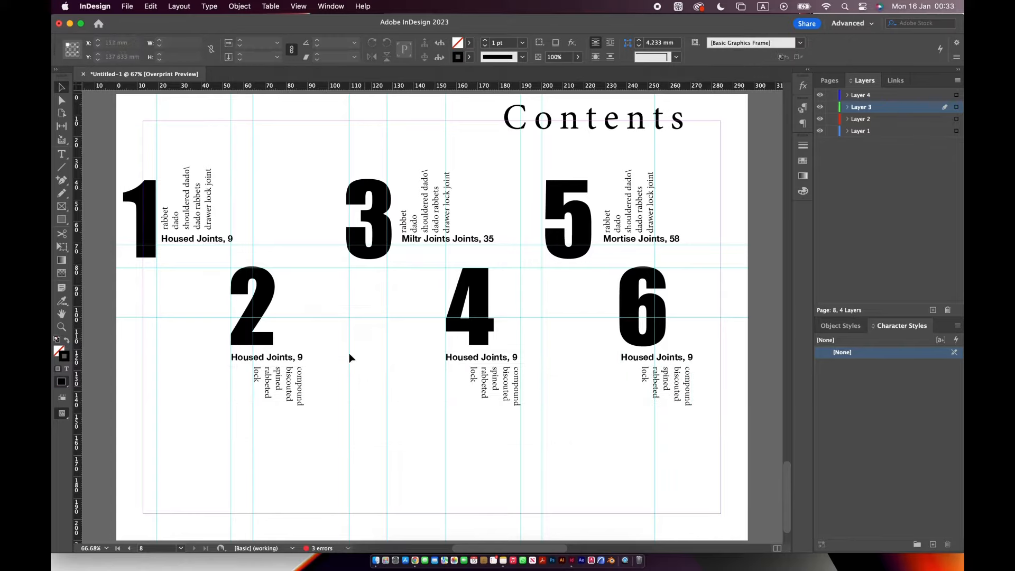
- Hide the guides and move all numbers, captions and joint lists together slightly right and down on the page
left_click(299, 6)
mouse_move(439, 256)
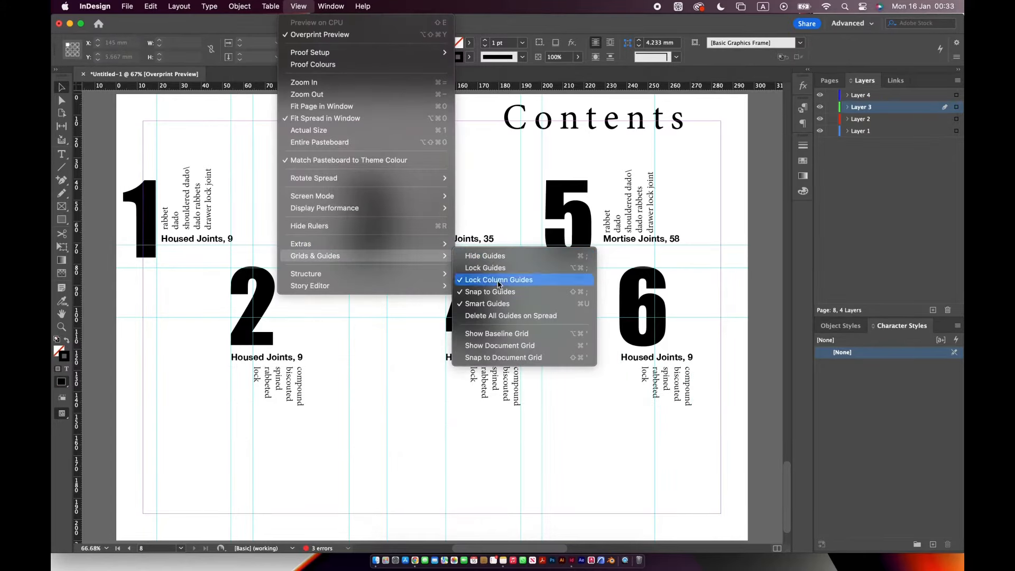
left_click(489, 256)
left_click_drag(739, 417, 739, 417)
left_click_drag(512, 306, 530, 315)
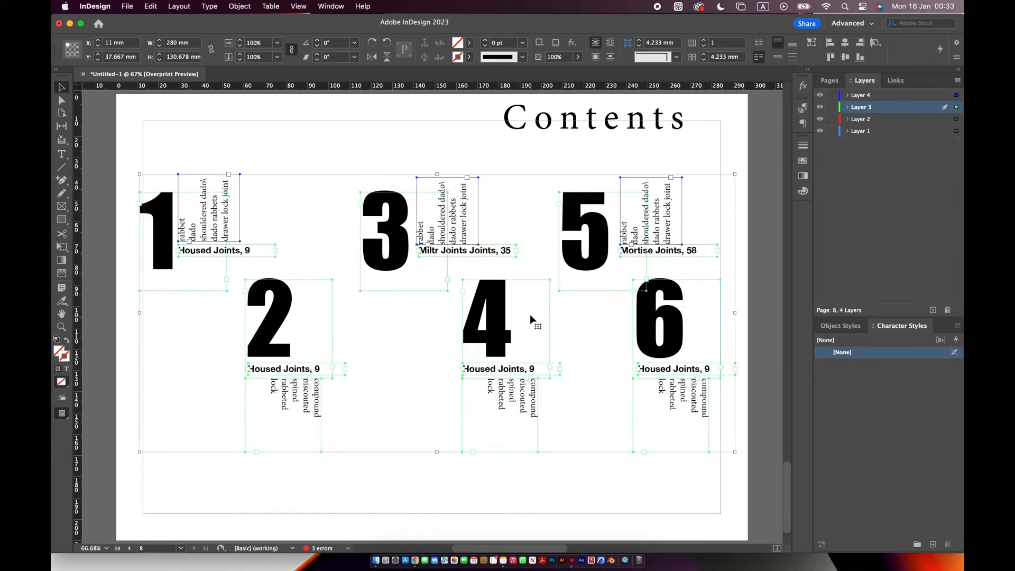
left_click(397, 151)
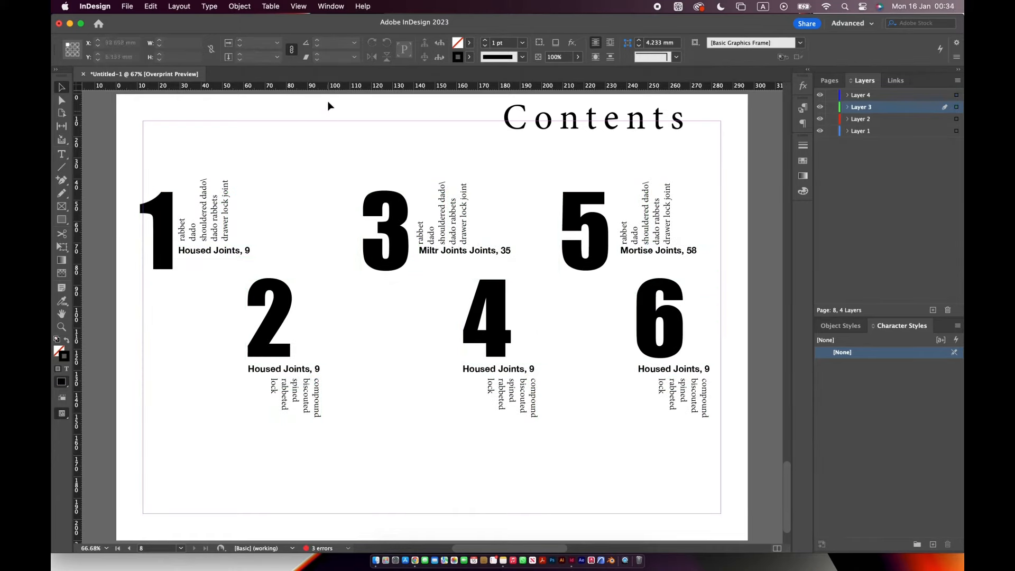
- Switch the screen mode to Preview
left_click(331, 7)
mouse_move(298, 6)
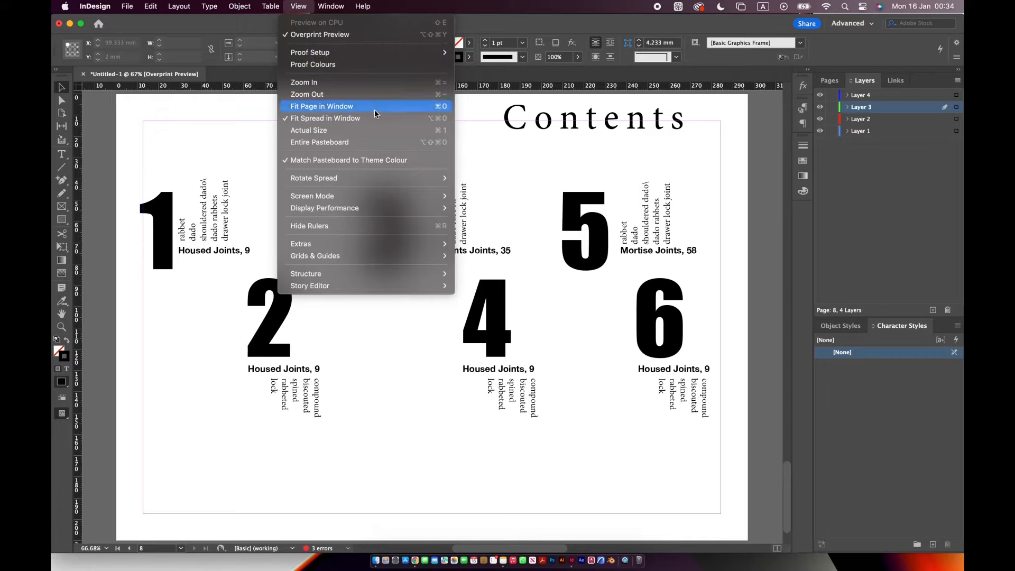
mouse_move(370, 196)
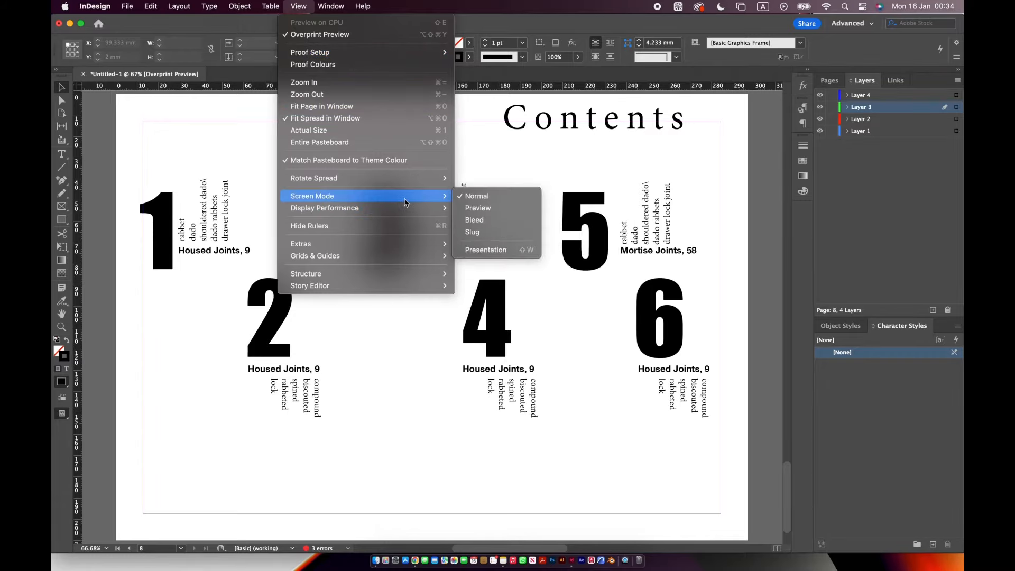
left_click(497, 212)
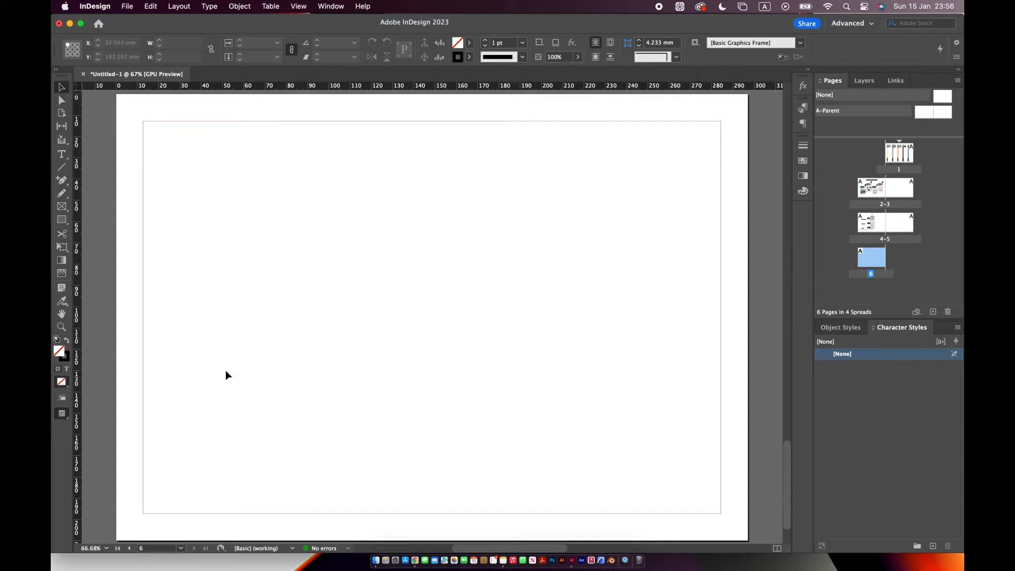
- On empty page 6, place vertical guides on the left and right margins and at about 66 mm
left_click_drag(78, 198, 144, 207)
left_click_drag(727, 266, 721, 266)
left_click(62, 219)
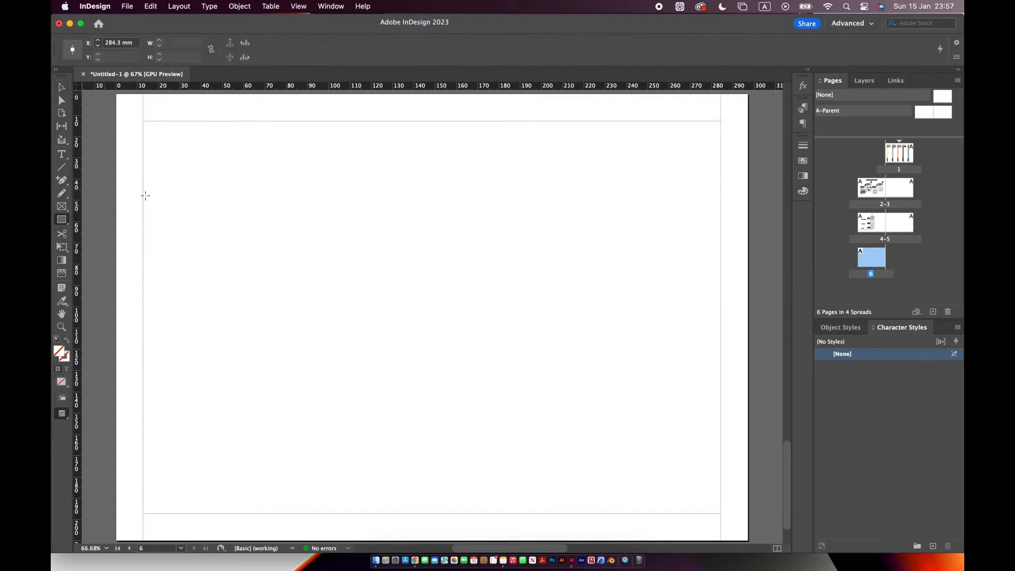
left_click_drag(79, 227, 257, 221)
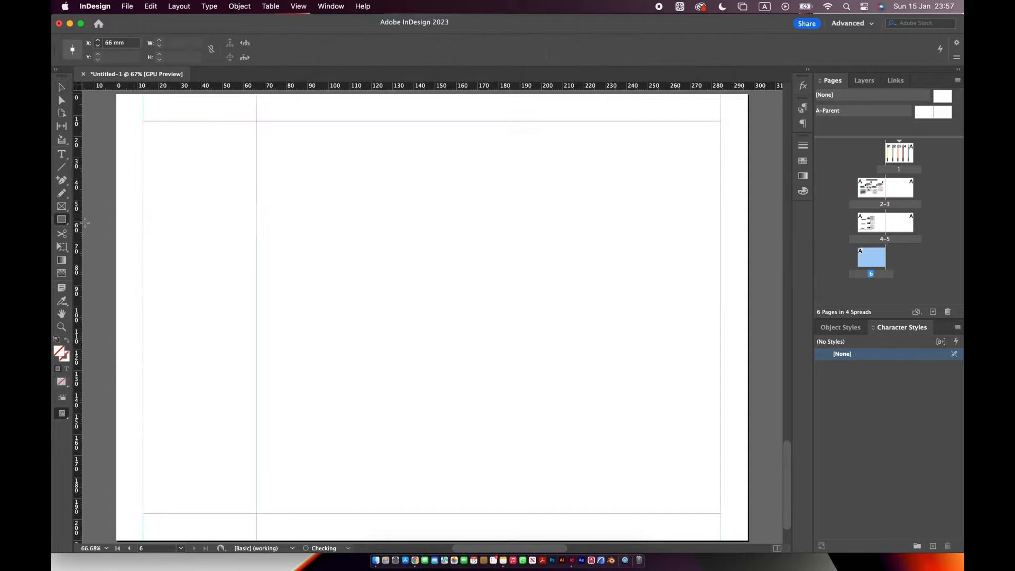
- Draw a column rectangle about 57.3 by 55.8 mm and a gutter rectangle about 9.3 by 12 mm, placing a guide for the gutter
mouse_move(143, 221)
left_mouse_down()
mouse_move(265, 333)
mouse_move(265, 350)
left_mouse_up()
left_click_drag(78, 323, 285, 333)
left_click(61, 219)
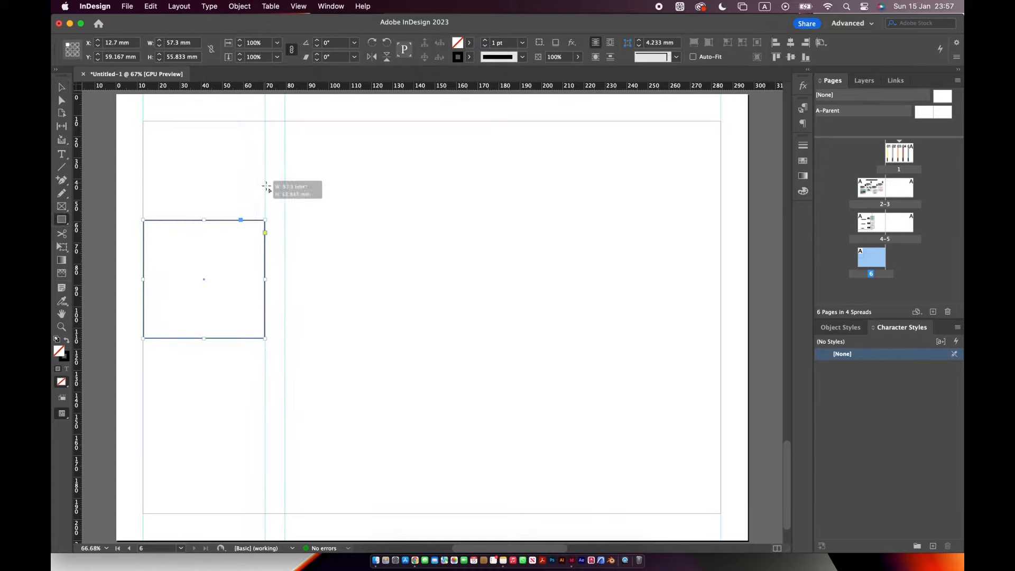
left_click_drag(266, 184, 285, 209)
- Step the column and gutter rectangles across the page, placing vertical guides at their edges to mark four columns
key("v")
left_click_drag(196, 221, 393, 207)
left_click_drag(270, 185, 412, 189)
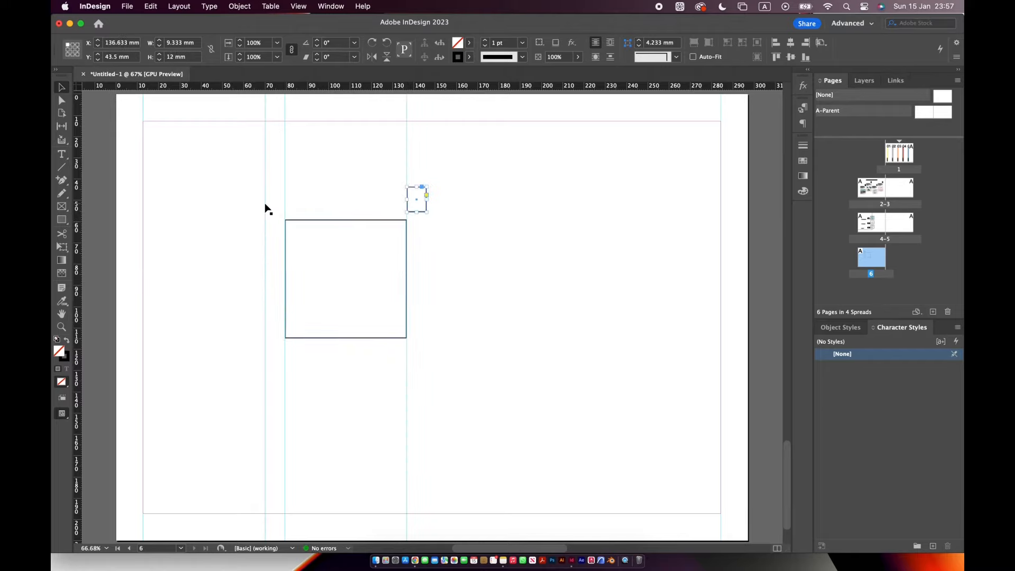
left_click_drag(78, 203, 530, 220)
left_click_drag(79, 222, 548, 247)
left_click_drag(421, 212, 562, 215)
left_click_drag(79, 222, 568, 228)
left_click_drag(478, 227, 620, 221)
left_click_drag(78, 210, 690, 233)
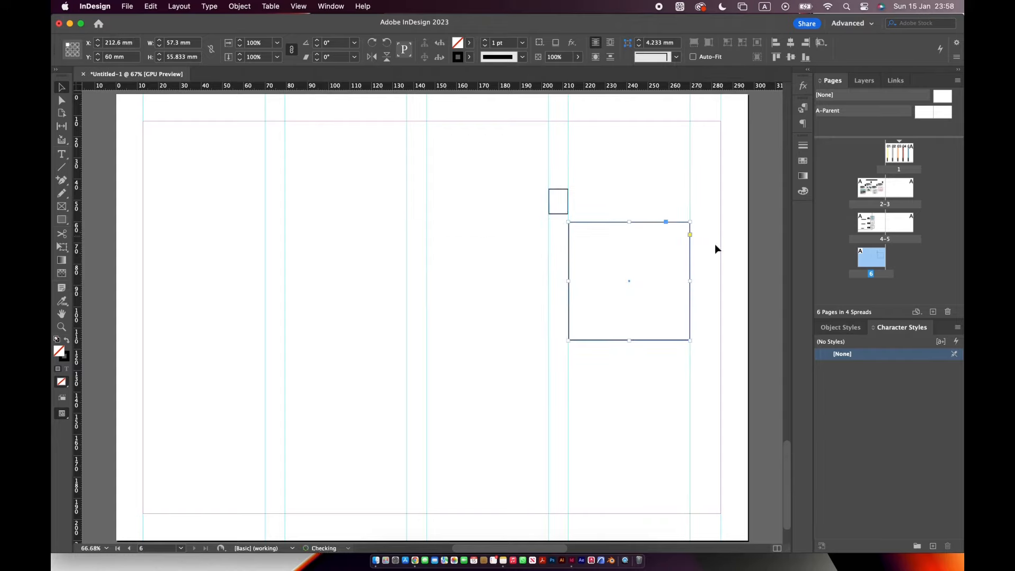
- Delete both spacing rectangles and the extra guide at the fourth column's right edge
key("Delete")
left_click(556, 193)
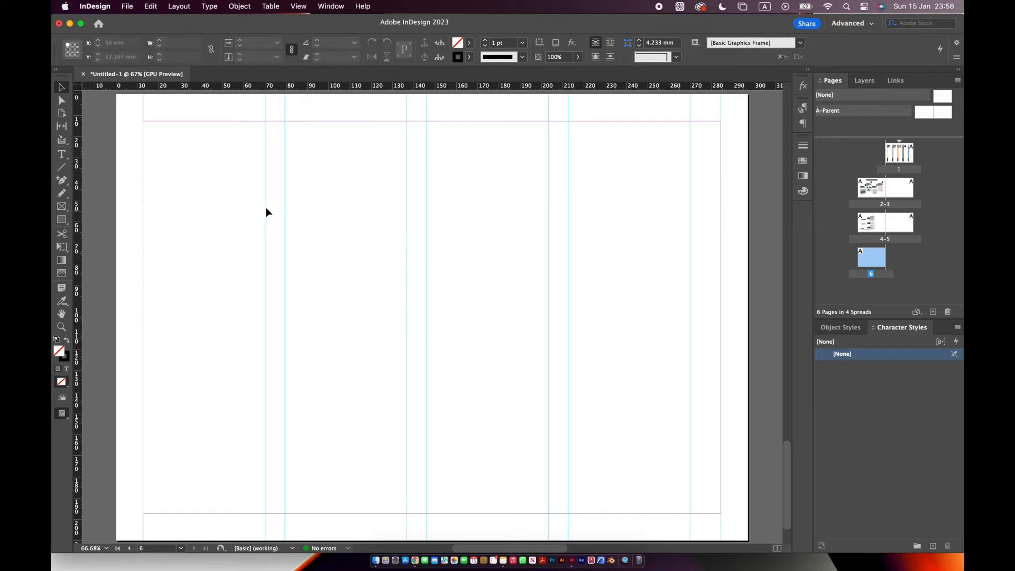
left_click(690, 253)
key("Delete")
- Shift the six inner guides right, then adjust the first and last gutter pairs to even out the column widths
left_click_drag(225, 178, 670, 415)
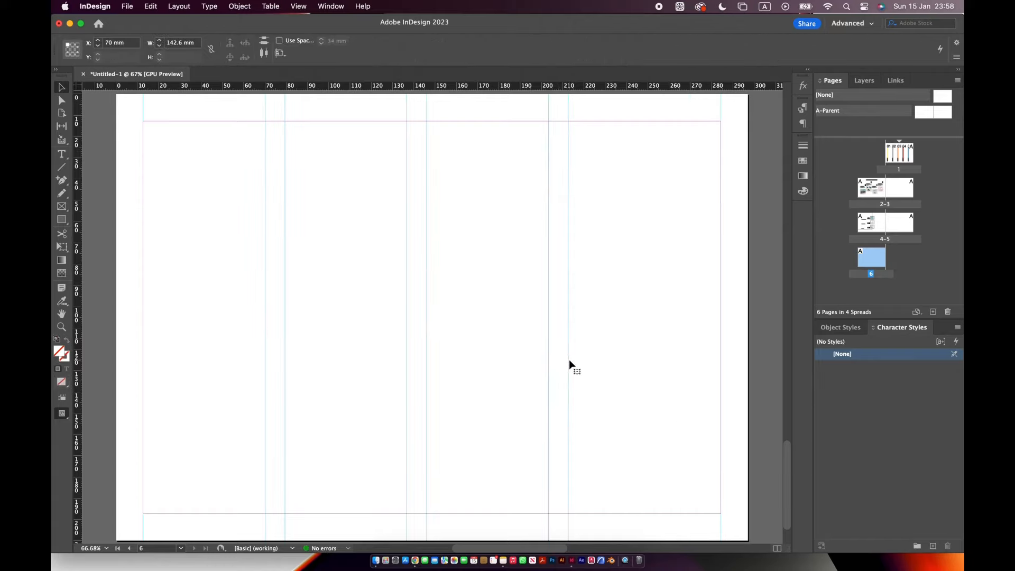
left_click_drag(569, 360, 582, 360)
left_click(616, 360)
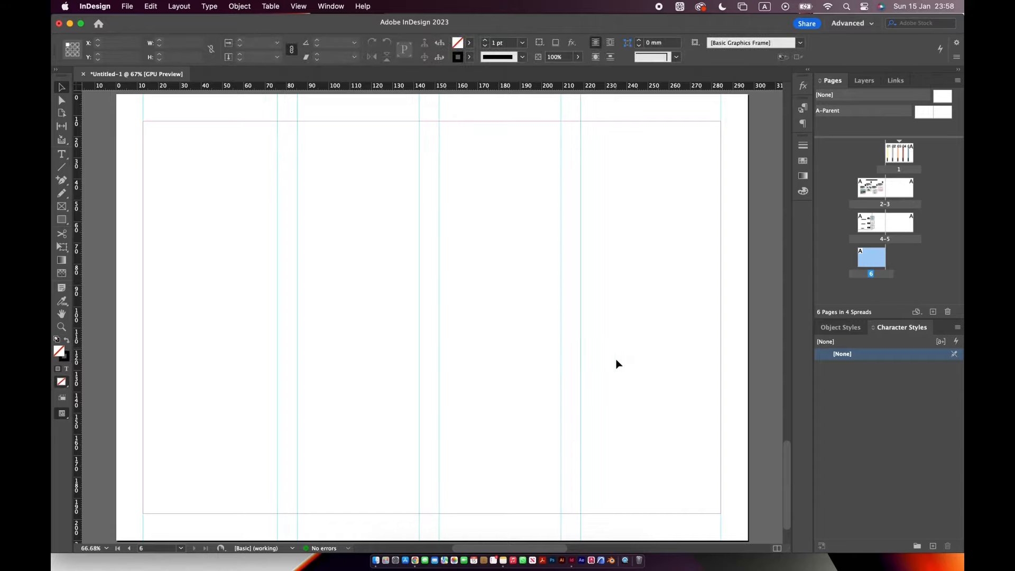
left_click_drag(241, 287, 291, 338)
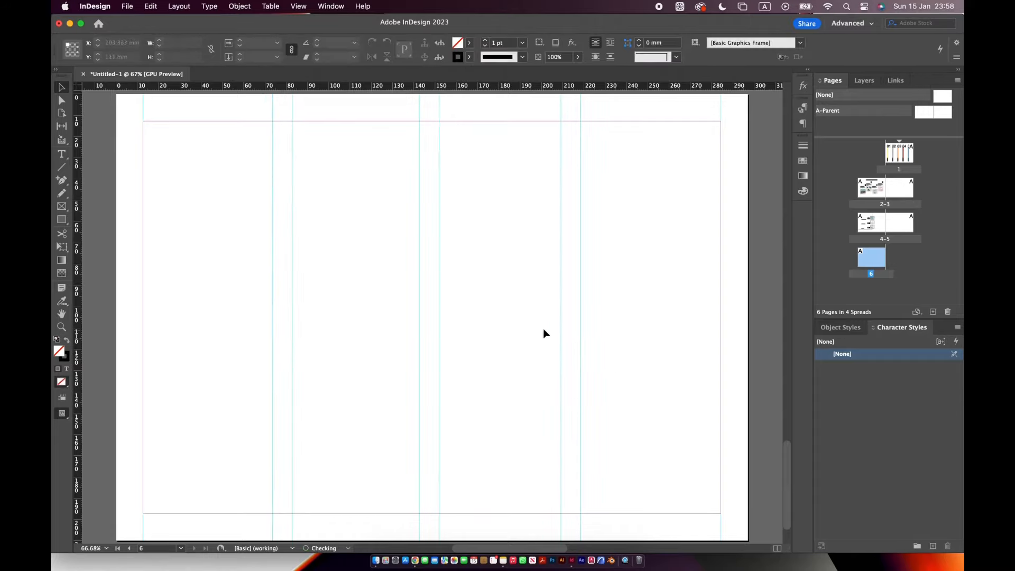
left_click_drag(587, 365, 591, 365)
left_click(358, 305)
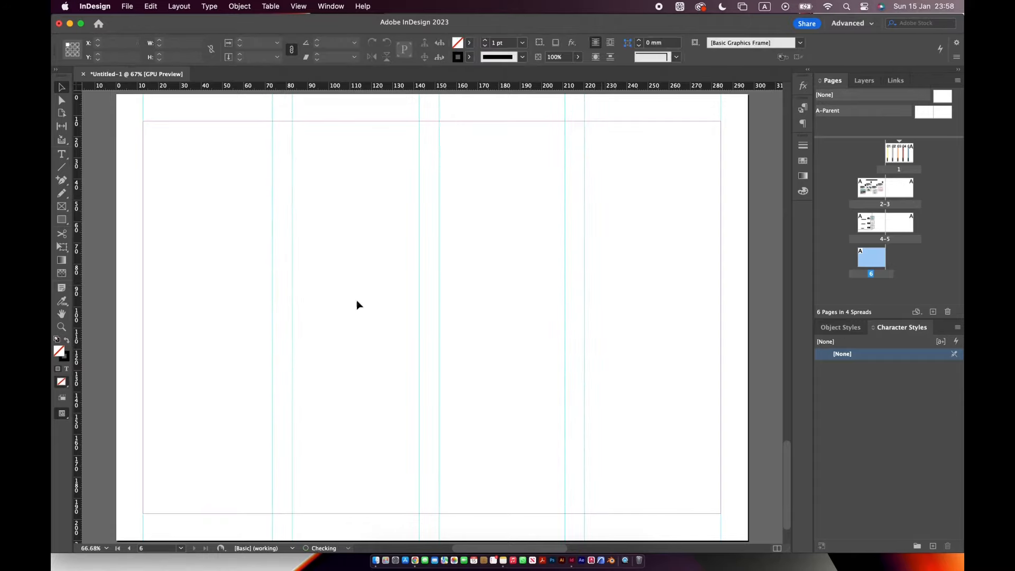
- Add a text frame across the first column containing the number 1 in 150 pt Arial Black
left_click(62, 219)
left_click_drag(143, 206, 273, 387)
key("t")
left_click(223, 43)
left_click_drag(210, 43, 192, 42)
type("150")
key("Return")
left_click(162, 42)
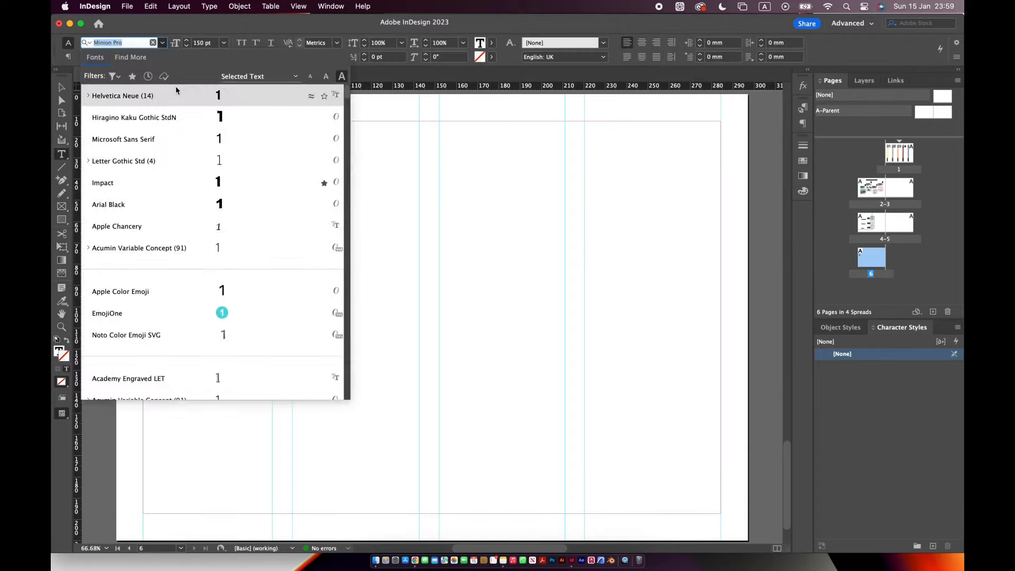
left_click(244, 194)
left_click(239, 171)
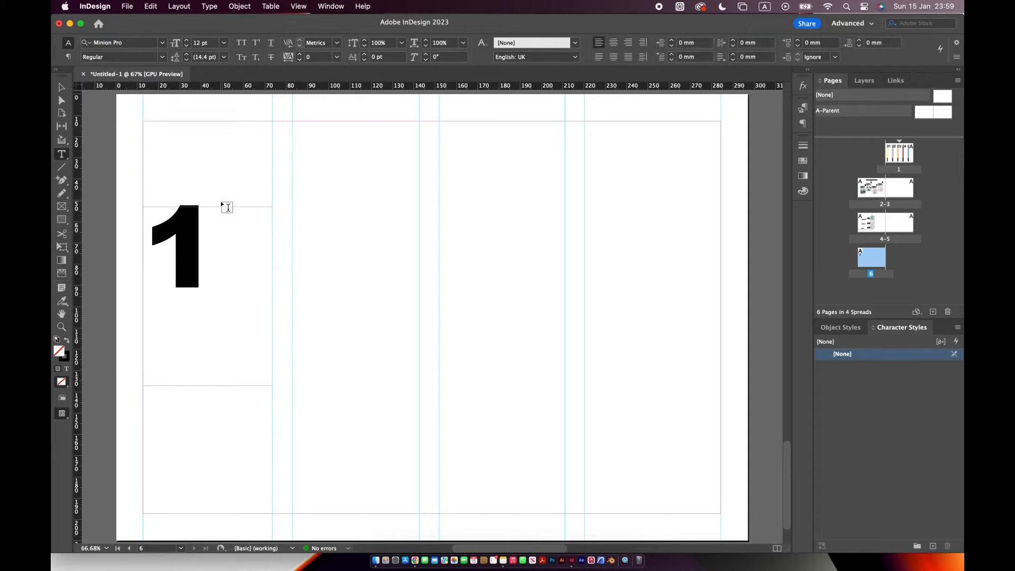
- Fit the frame's height to the 1 and move it down to about 70.5 mm
left_click(195, 239)
key("Escape")
double_click(208, 386)
left_click_drag(272, 247, 209, 244)
key("super+z")
key("super+shift+a")
left_click_drag(174, 277, 190, 311)
left_click(202, 347)
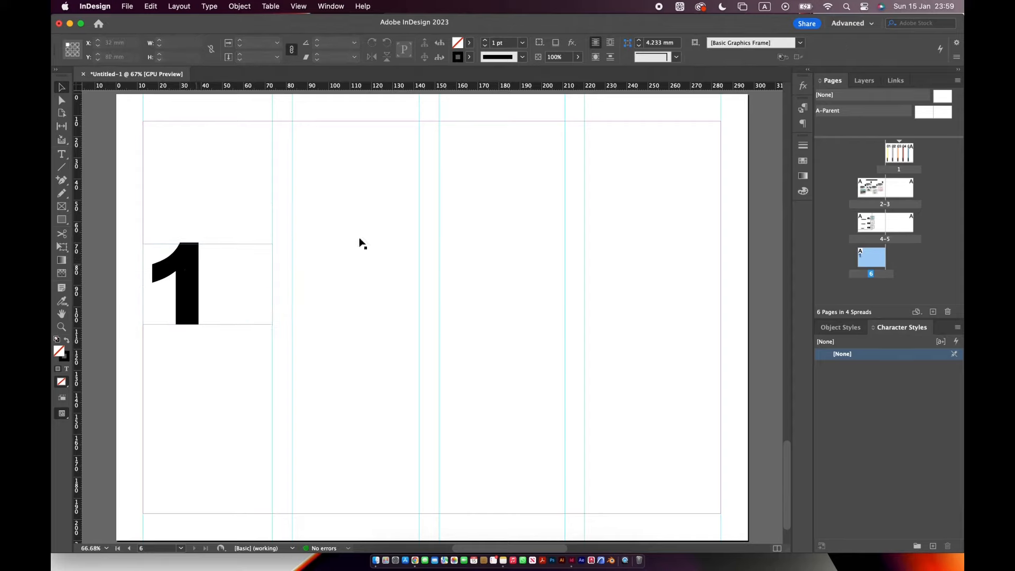
- On a new layer, draw a rectangle about 23.3 by 37.9 mm from the page's left edge over part of the 1
left_click(864, 80)
left_click(933, 310)
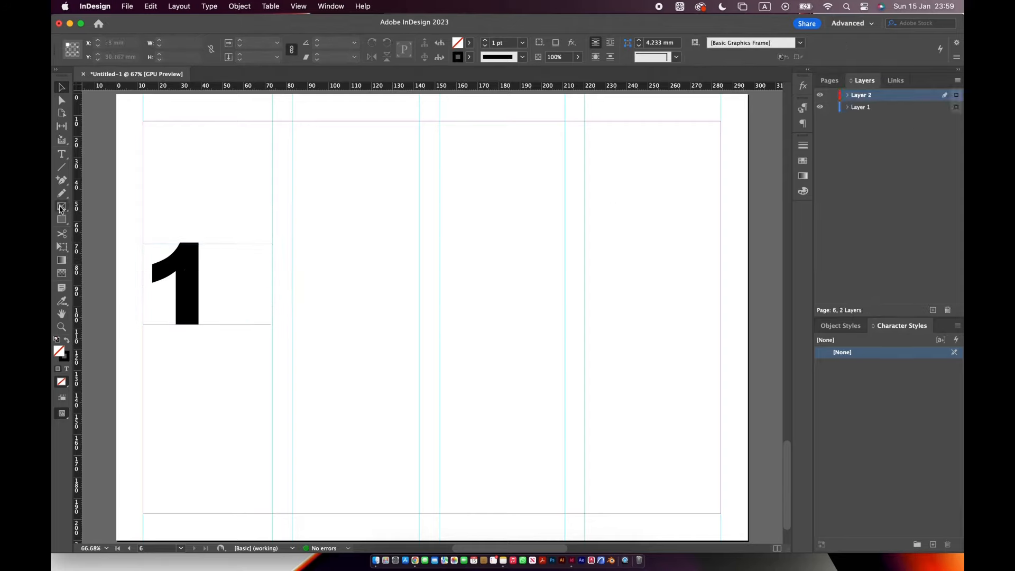
left_click_drag(61, 219, 116, 324)
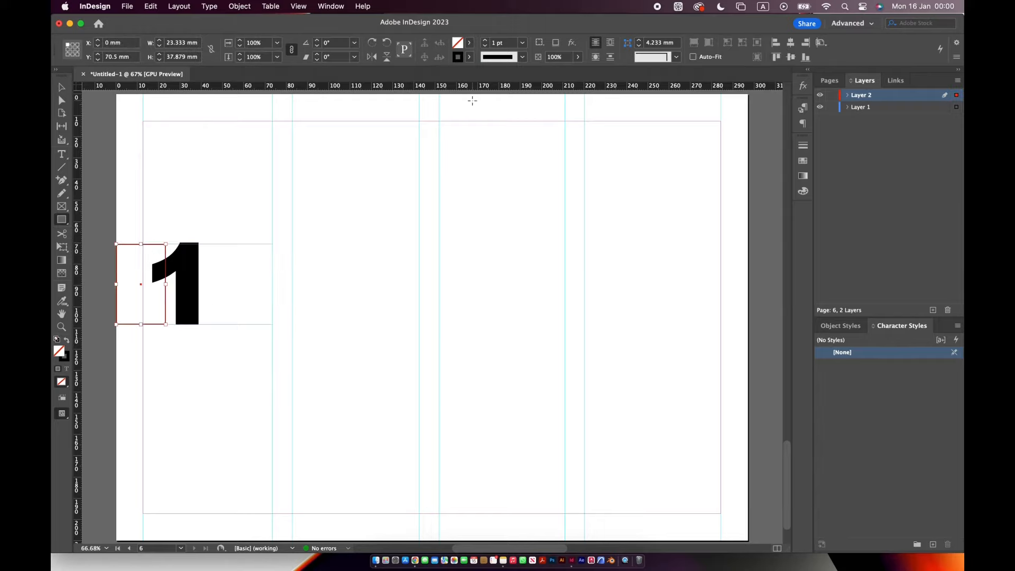
- Switch to Macs Fan Control, set the Exhaust fan to Auto and close the window
left_click(678, 6)
left_click(688, 52)
left_click(530, 273)
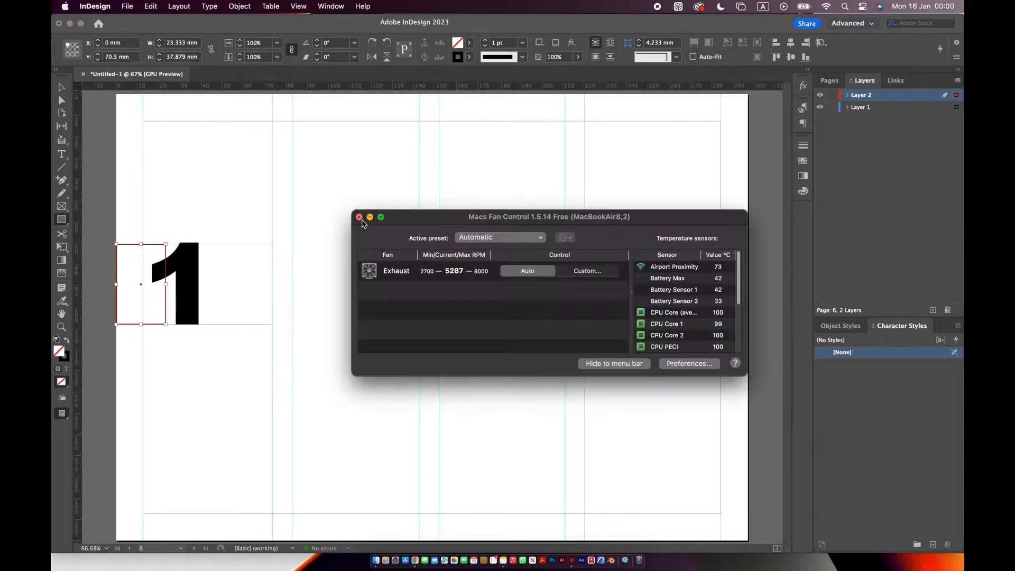
left_click(361, 219)
- Set both the fill and the stroke of the rectangle covering the 1 to [Paper]
left_click(469, 42)
left_click(402, 100)
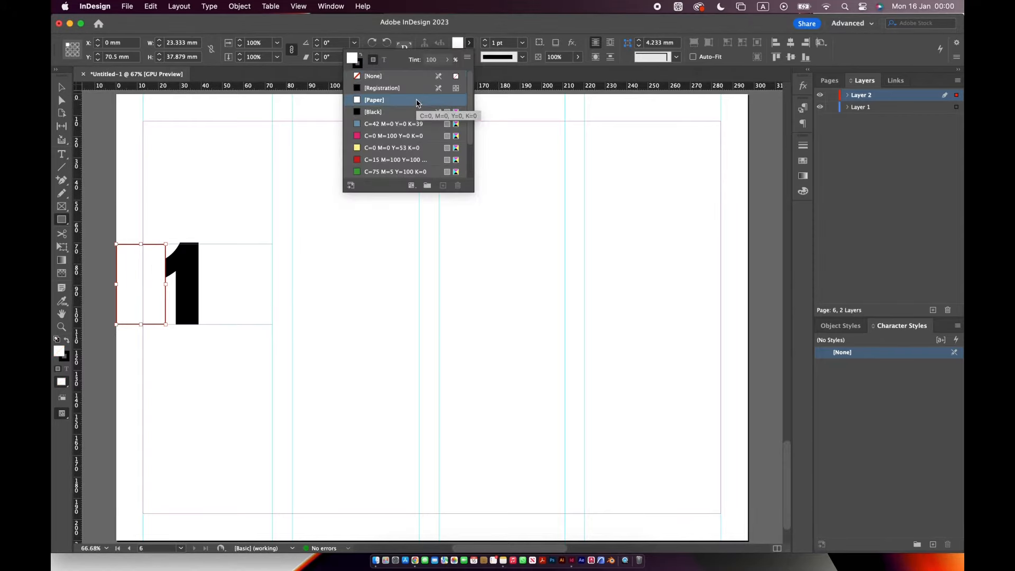
left_click(489, 24)
left_click(238, 183)
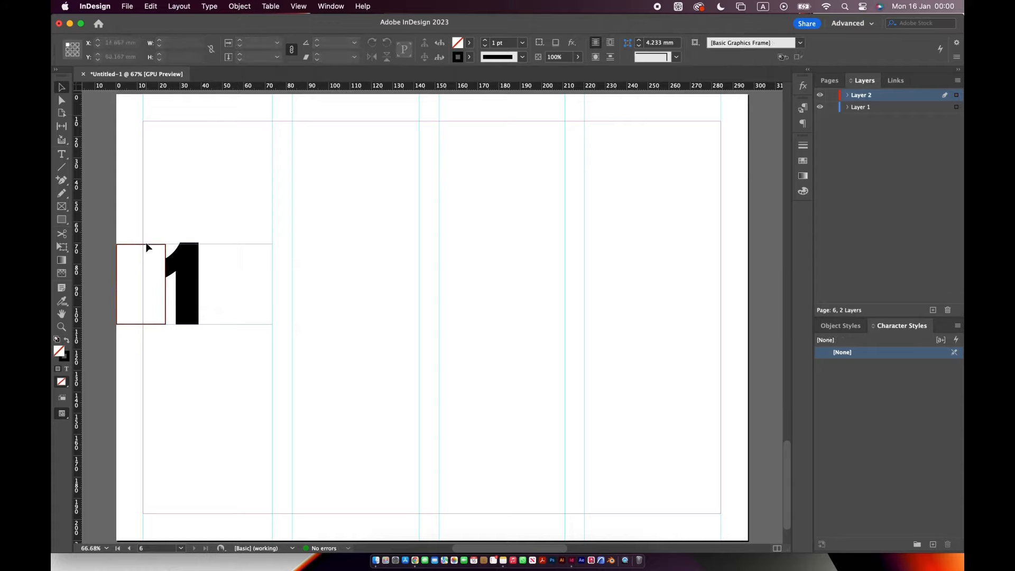
left_click(148, 246)
left_click(469, 57)
left_click(374, 115)
left_click(494, 28)
left_click(229, 231)
- Copy the 1 toward the second column as a 2 and cover its left part with a copy of the white rectangle
left_click_drag(183, 270, 326, 269)
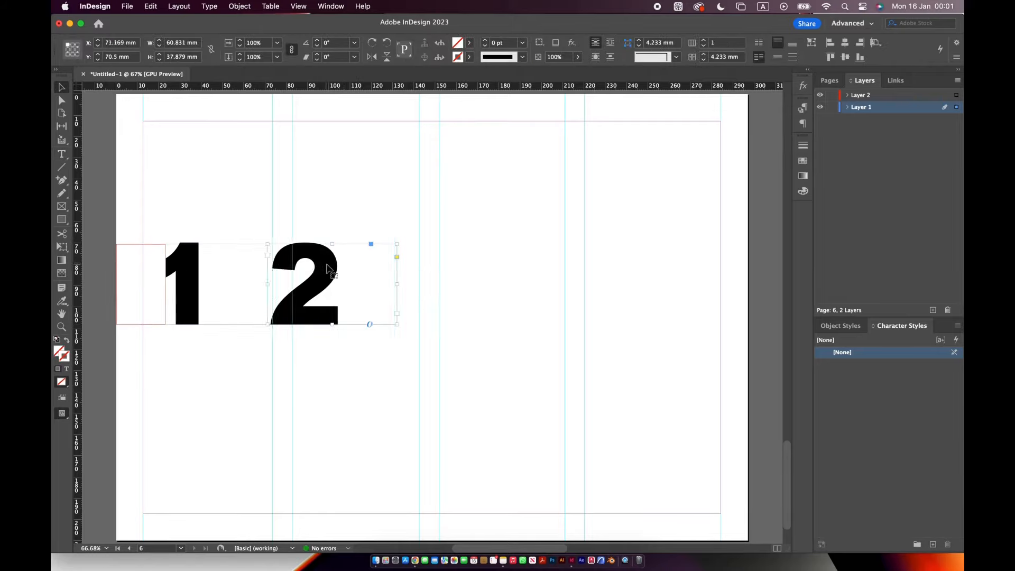
left_click(138, 246)
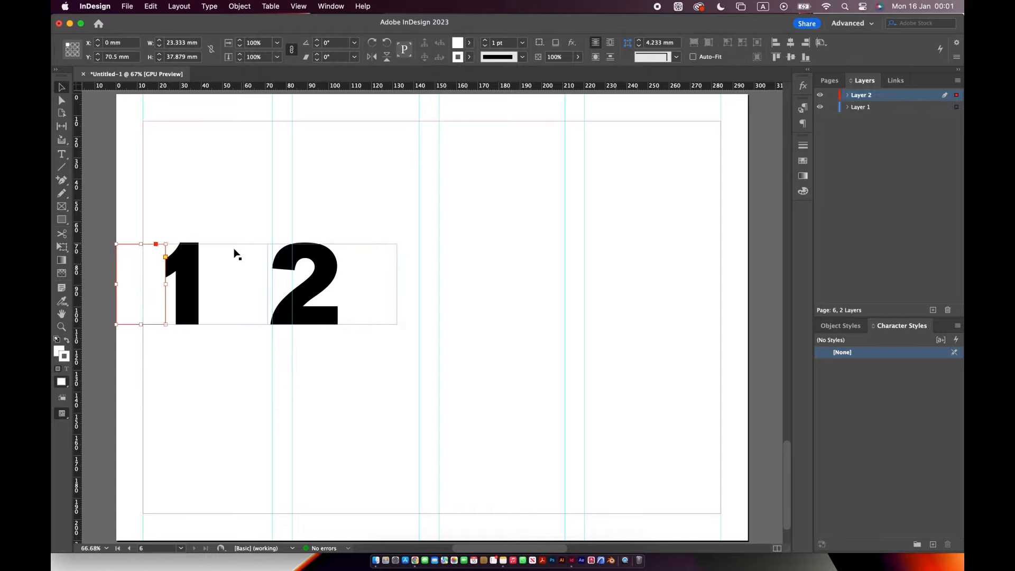
key("z")
left_click(143, 260)
key("v")
left_click_drag(143, 259, 335, 261)
left_click(359, 380)
- Copy the 2 toward the third column as a 3 and mask its left part with another white rectangle up to the guide
left_click_drag(527, 387, 379, 382)
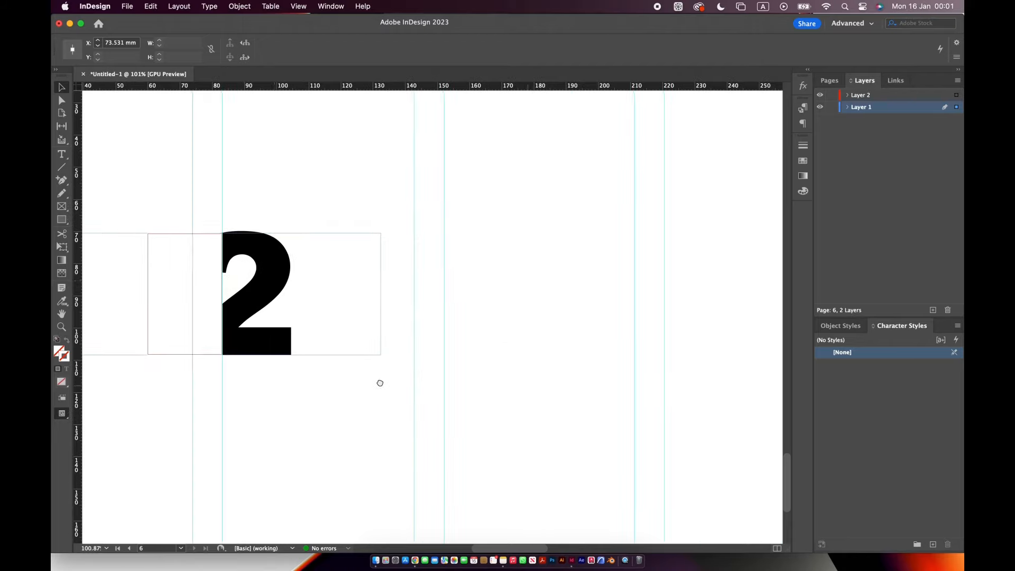
left_click_drag(279, 289, 490, 297)
double_click(550, 287)
key("BackSpace")
type("3")
key("Escape")
left_click(427, 218)
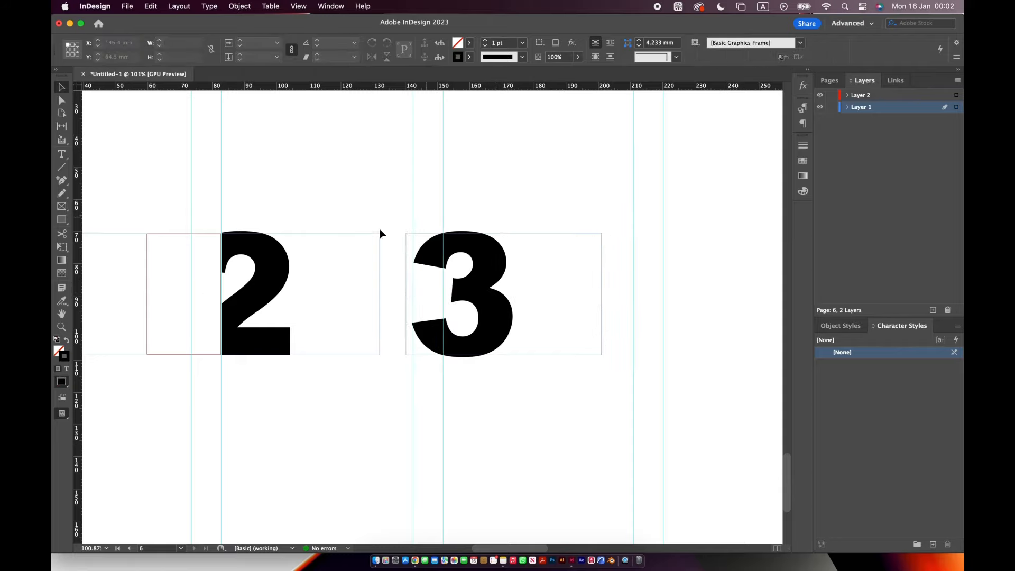
left_click_drag(201, 268, 424, 268)
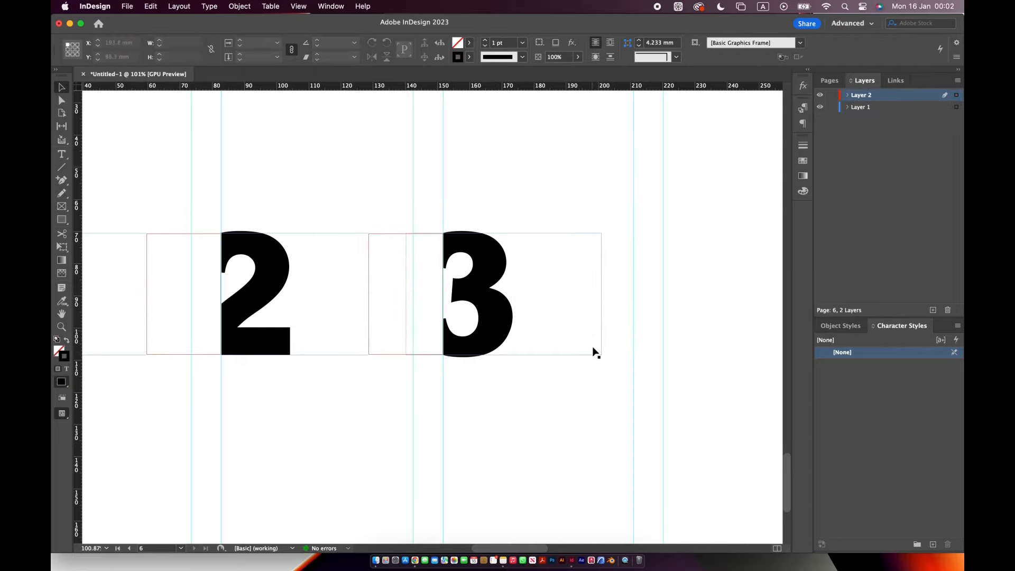
- Copy the 3 toward the fourth column as a 4 and mask its left part with another white rectangle up to the guide
scroll(374, 368, "right", 5)
scroll(374, 369, "right", 3)
left_click_drag(283, 294, 576, 294)
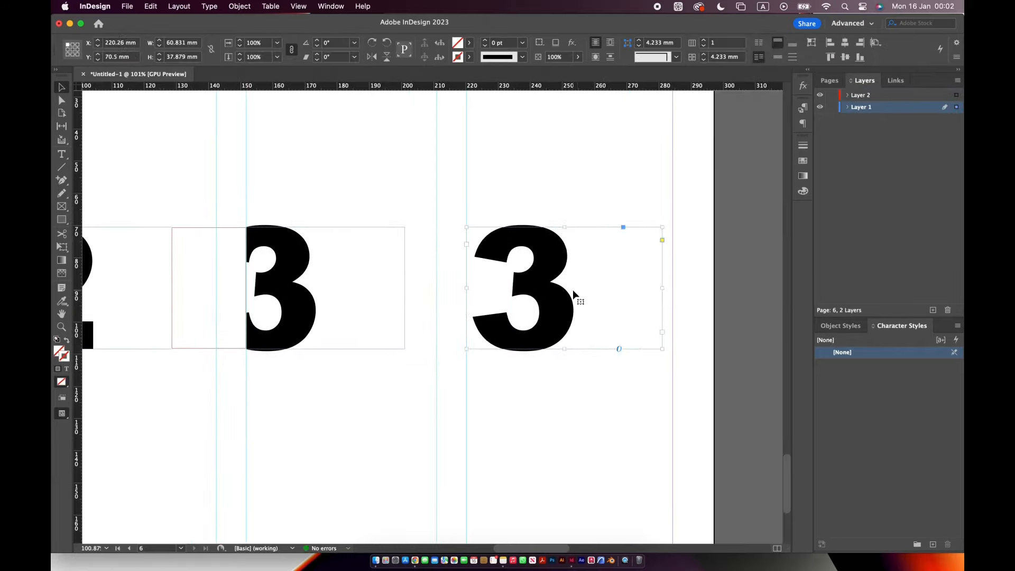
double_click(576, 295)
type("4")
key("Escape")
left_click_drag(494, 290, 425, 290)
left_click(198, 262)
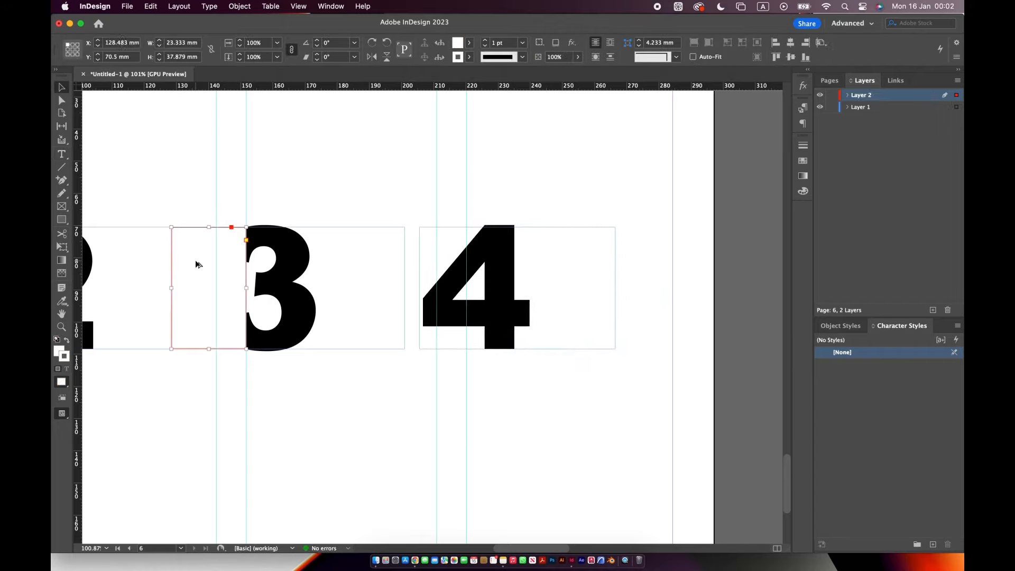
left_click_drag(197, 262, 418, 265)
key("h")
key("super+0")
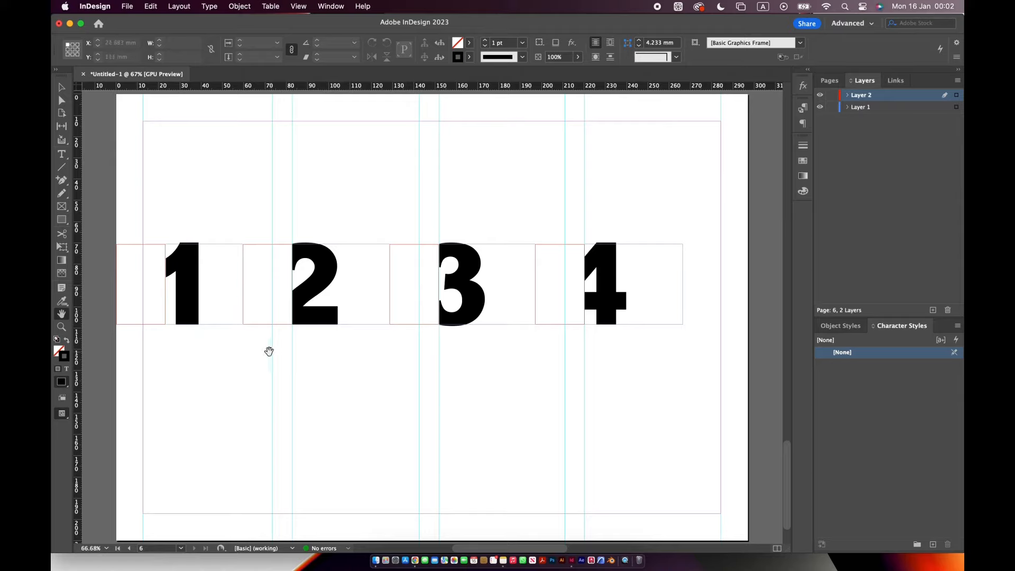
- Shift the 1 and its white masking rectangle leftward so the cut edge of the number aligns with the left margin
left_click_drag(189, 281, 185, 281)
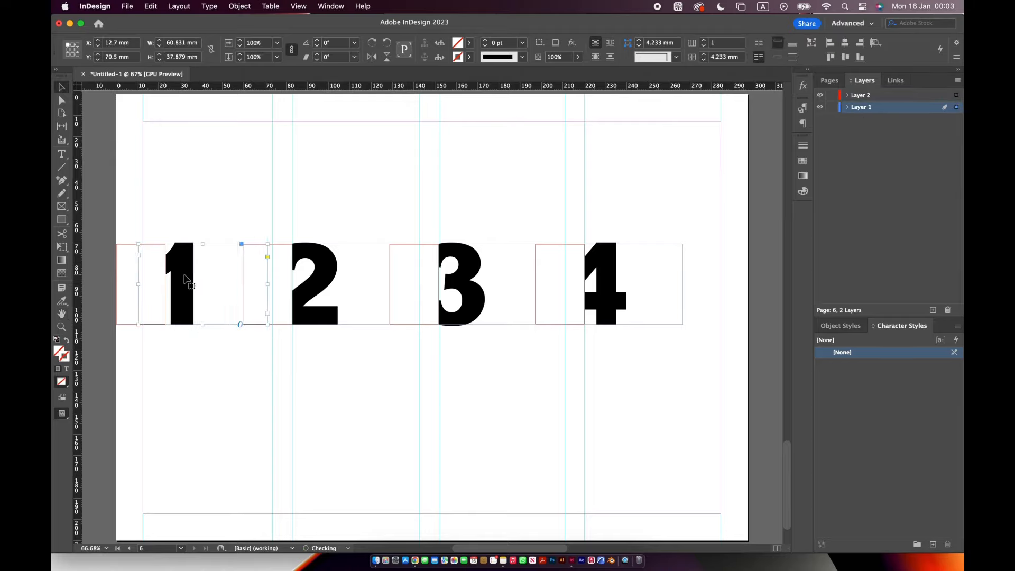
left_click(206, 350)
left_click(149, 293)
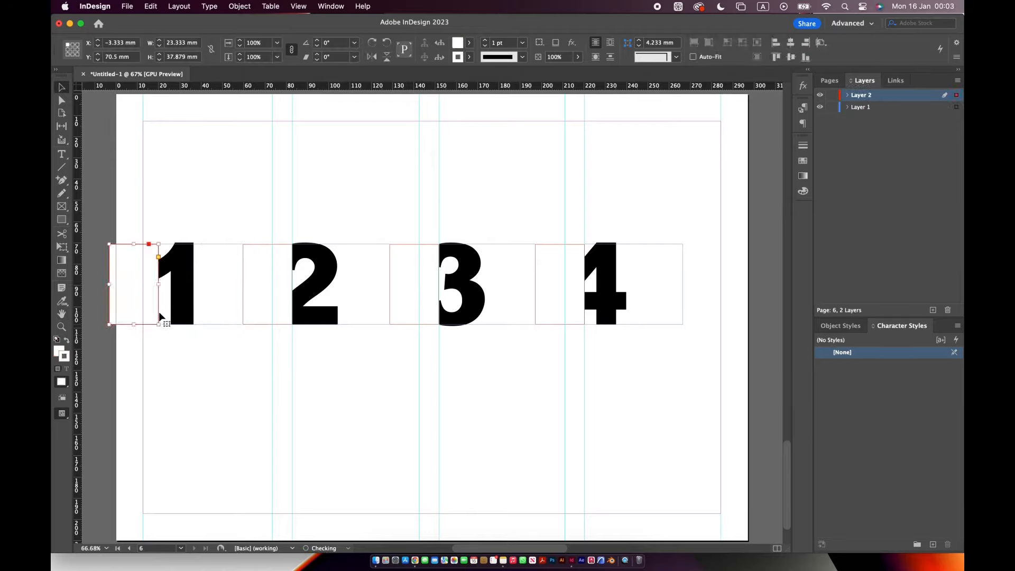
mouse_move(164, 290)
left_mouse_down()
mouse_move(142, 286)
mouse_move(168, 289)
left_mouse_up()
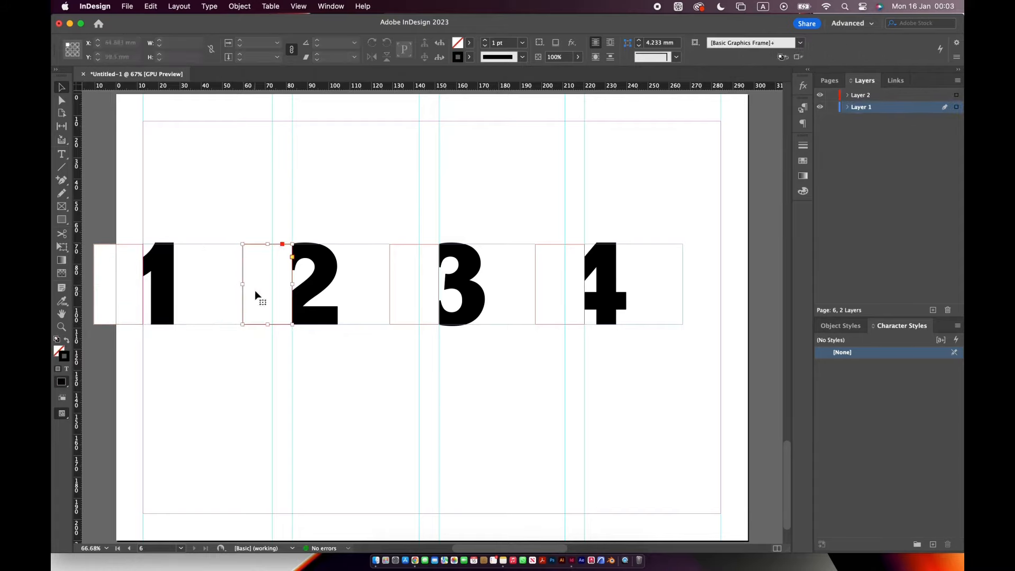
- Add a new layer above the two existing layers and get ready to enter text on it
left_click(933, 310)
left_click(62, 154)
left_click(222, 285)
left_click(223, 42)
left_click(222, 157)
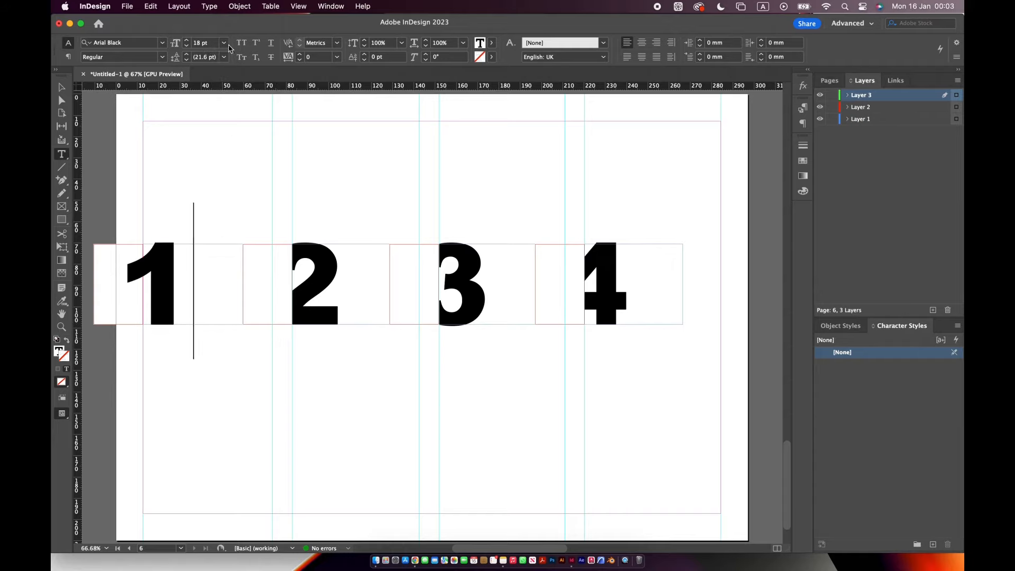
left_click(225, 43)
left_click(222, 168)
type("CF")
key("BackSpace")
key("BackSpace")
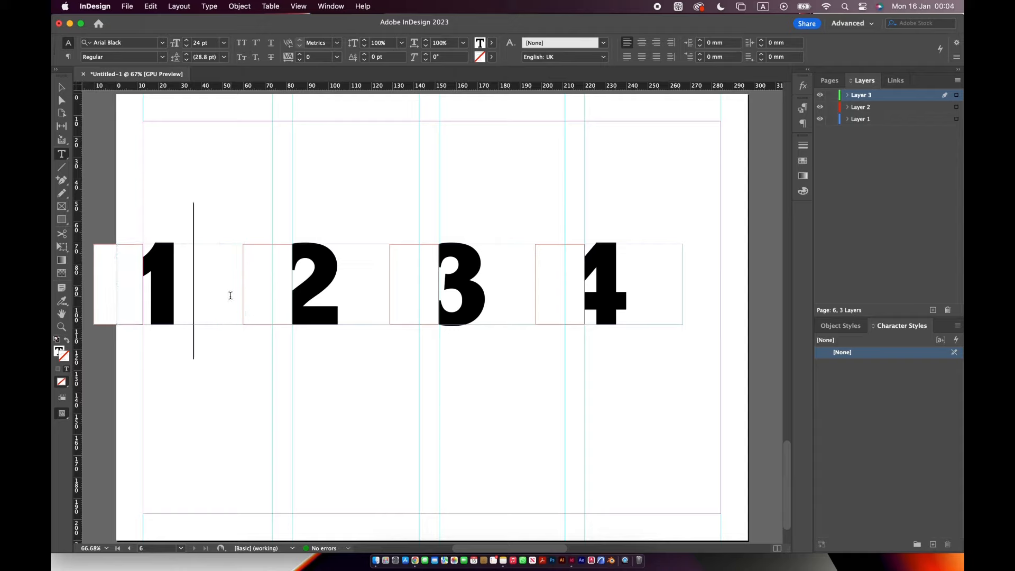
type("SHA")
left_click(217, 283)
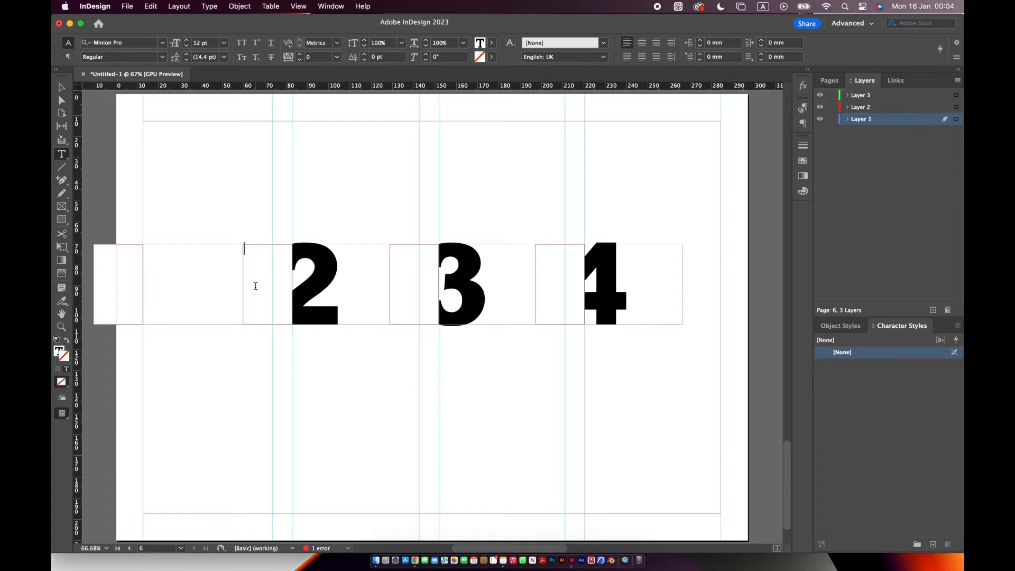
key("super+z")
- Create a text frame below the numbers reading "SHAPE TITLE" and set its font to Impact
left_click_drag(189, 341, 406, 470)
type("SHAPE TITLE")
key("super+a")
left_click(162, 42)
scroll(254, 207, "up", 10)
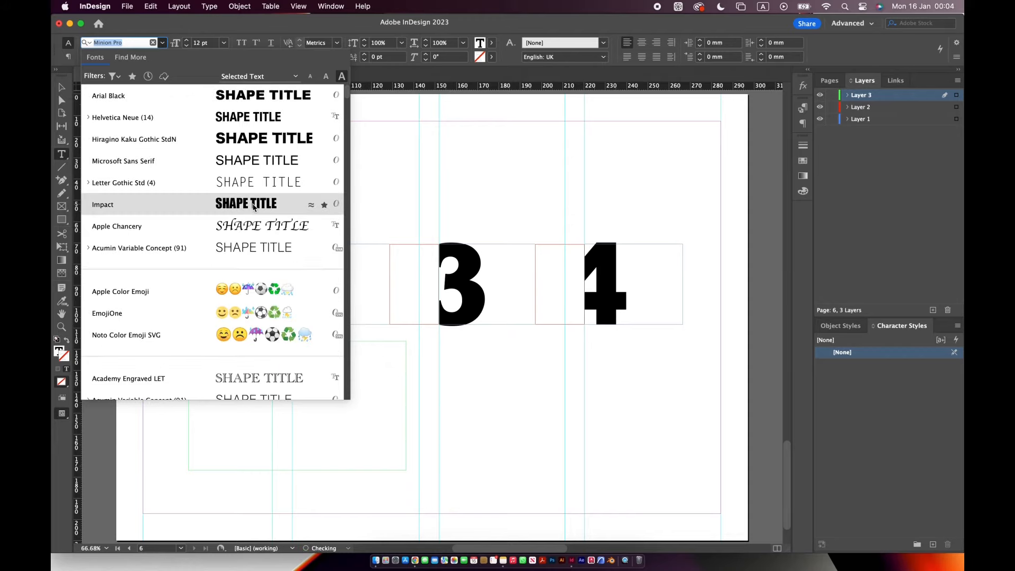
left_click(254, 207)
left_click(244, 413)
type("VV")
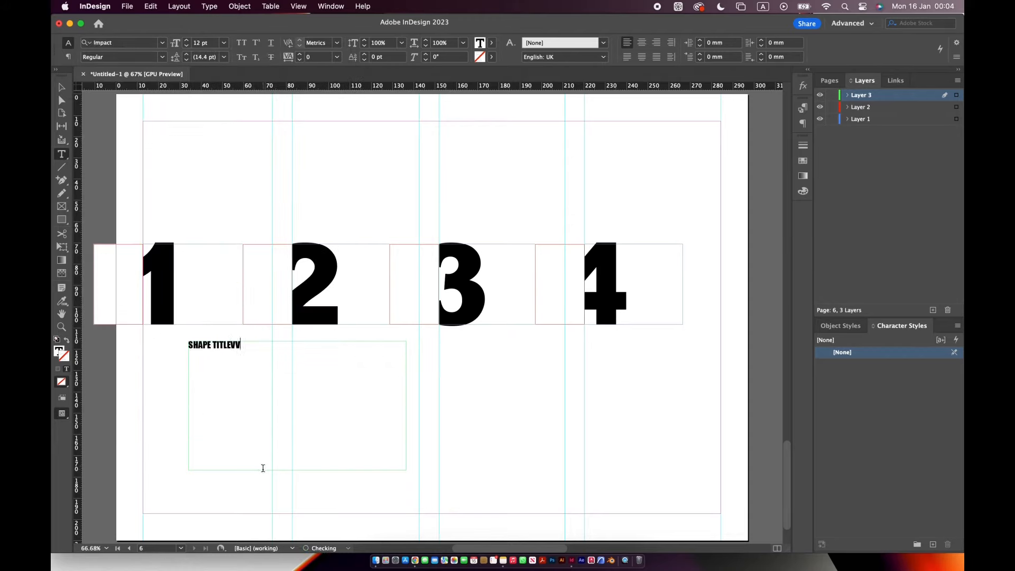
type("VV")
left_click(253, 478)
key("v")
double_click(256, 344)
key("BackSpace")
key("BackSpace")
key("BackSpace")
key("BackSpace")
key("Escape")
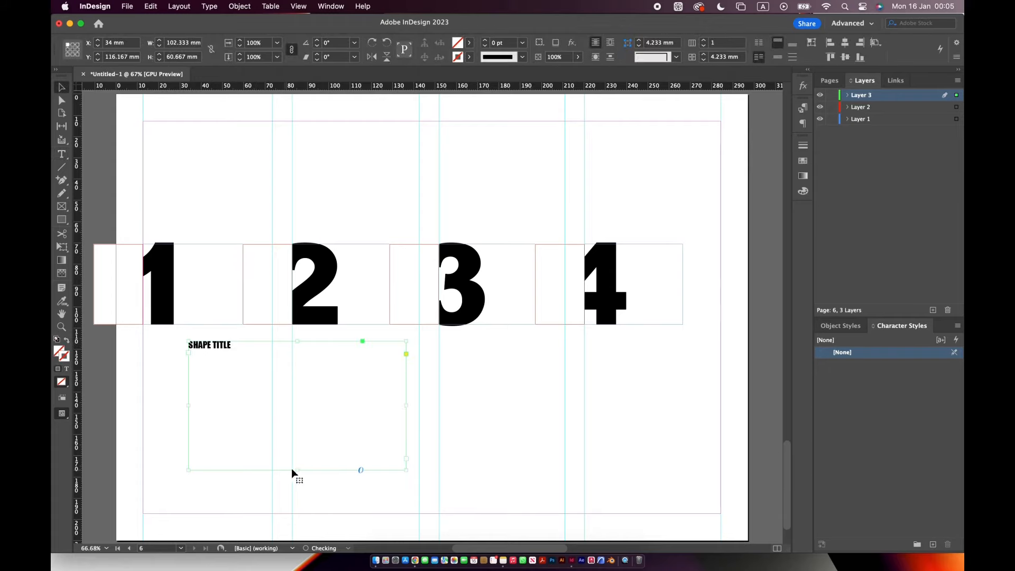
- Fit the SHAPE TITLE frame to its text, place it at the upper right of a number and copy it beside the others
double_click(296, 470)
left_click_drag(407, 348, 372, 252)
left_click_drag(373, 252, 525, 250)
left_click_drag(525, 252, 664, 251)
left_click(637, 379)
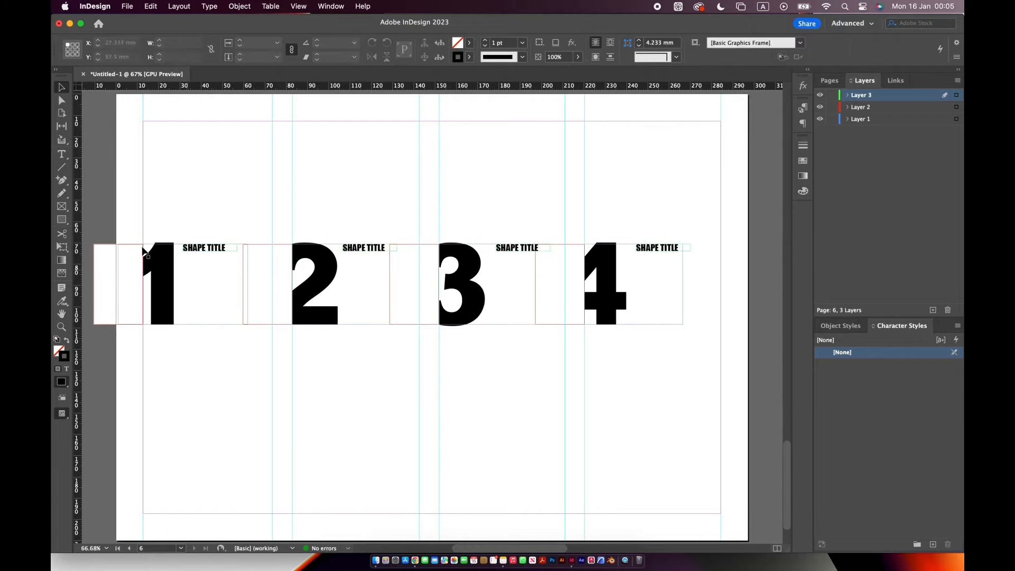
- Create a text frame below the 1 with "Architecture, the art and technique of designing and building, as distinguished from the skills associated with construction."
key("t")
left_click_drag(187, 332, 285, 417)
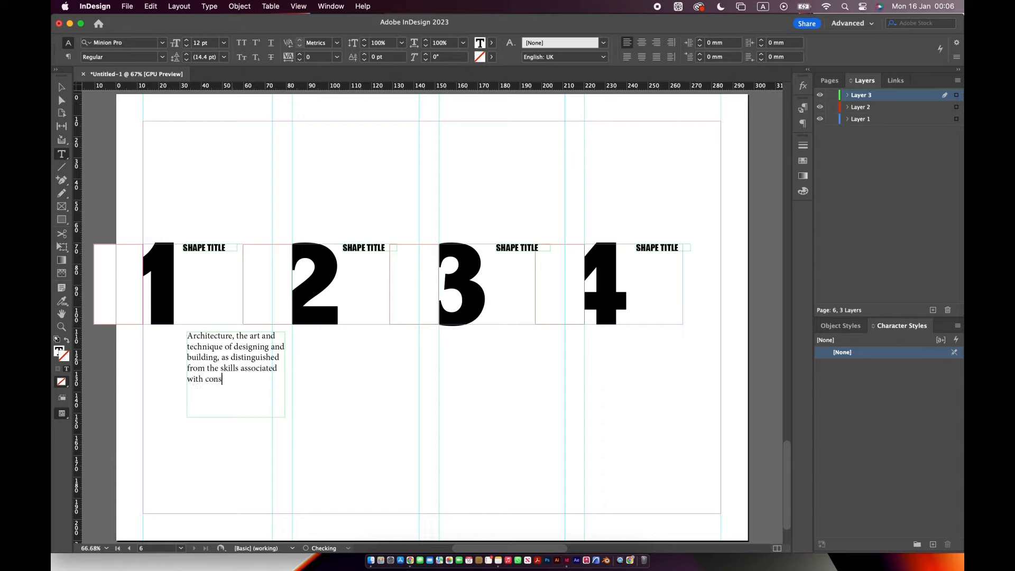
key("Escape")
- Shorten the architecture paragraph frame, place it under the first SHAPE TITLE and copy it under the other three titles
left_click_drag(243, 411, 239, 334)
left_click_drag(240, 293, 400, 291)
left_click_drag(399, 292, 554, 295)
left_click_drag(554, 294, 694, 295)
left_click(393, 349)
- Narrow the paragraph frames beside the 2, 3 and 4 so each stays within its own column
left_click(414, 290)
left_click_drag(440, 283, 433, 283)
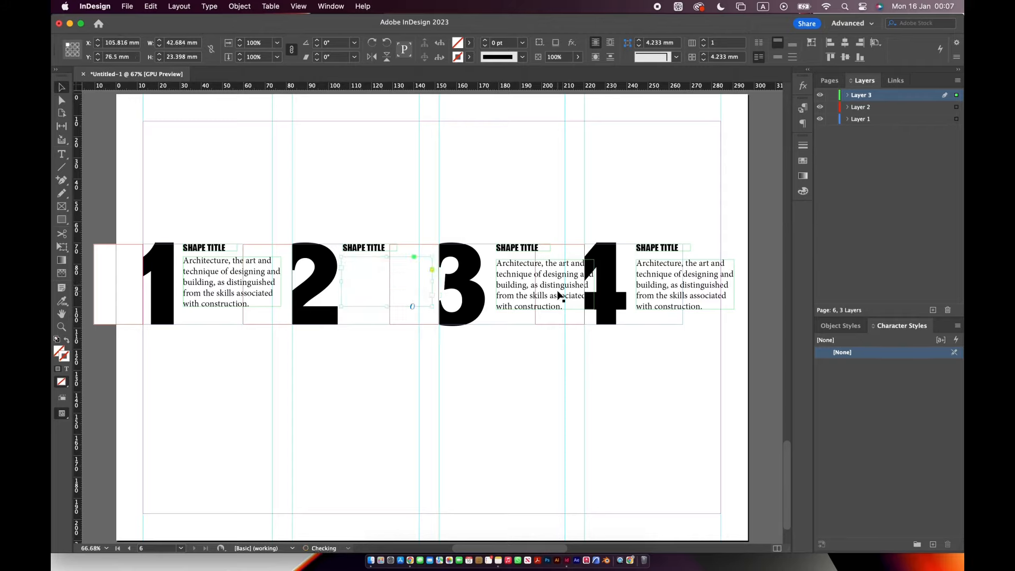
left_click(559, 294)
left_click_drag(595, 284, 574, 285)
left_click(725, 291)
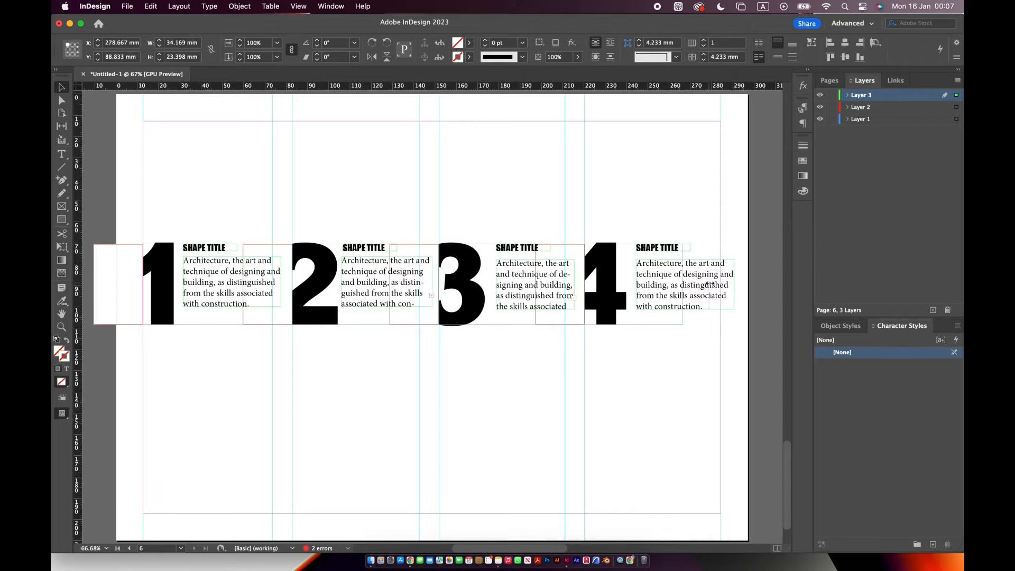
left_click_drag(734, 284, 709, 285)
left_click(698, 333)
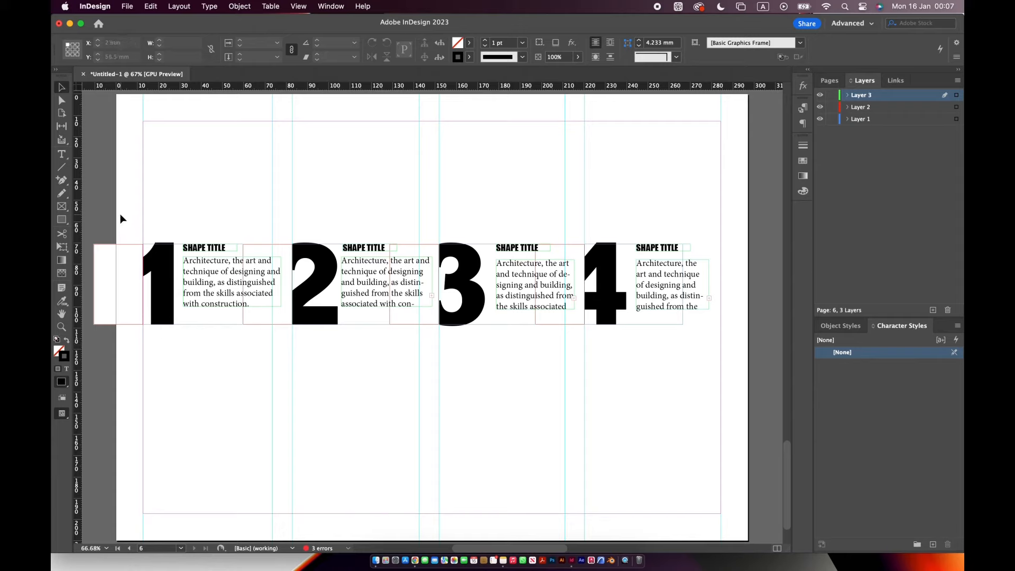
- Move the whole row of numbers, titles and paragraphs slightly lower on the page and turn on Overprint Preview
left_click_drag(106, 209, 627, 335)
left_click(331, 6)
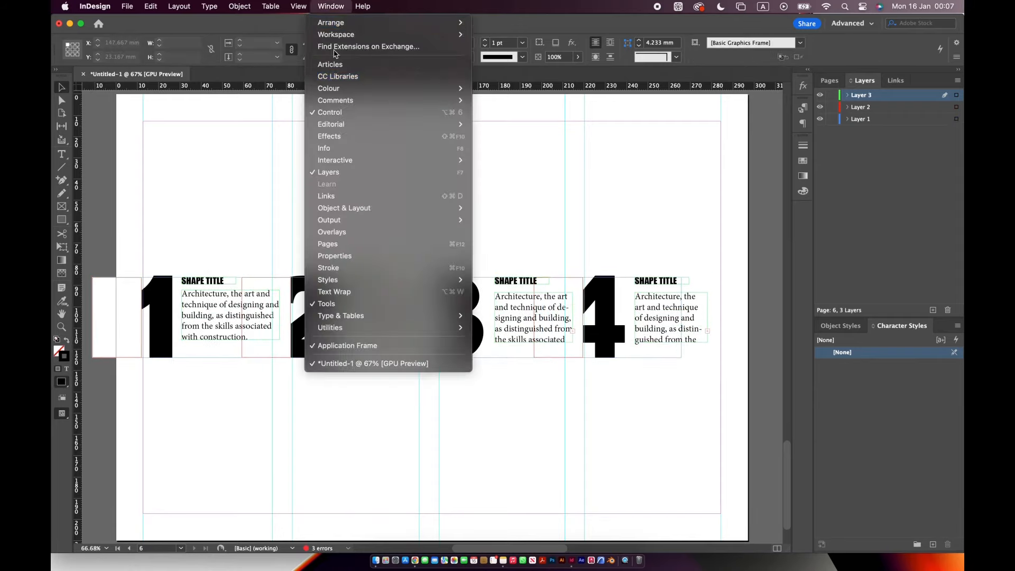
left_click(298, 37)
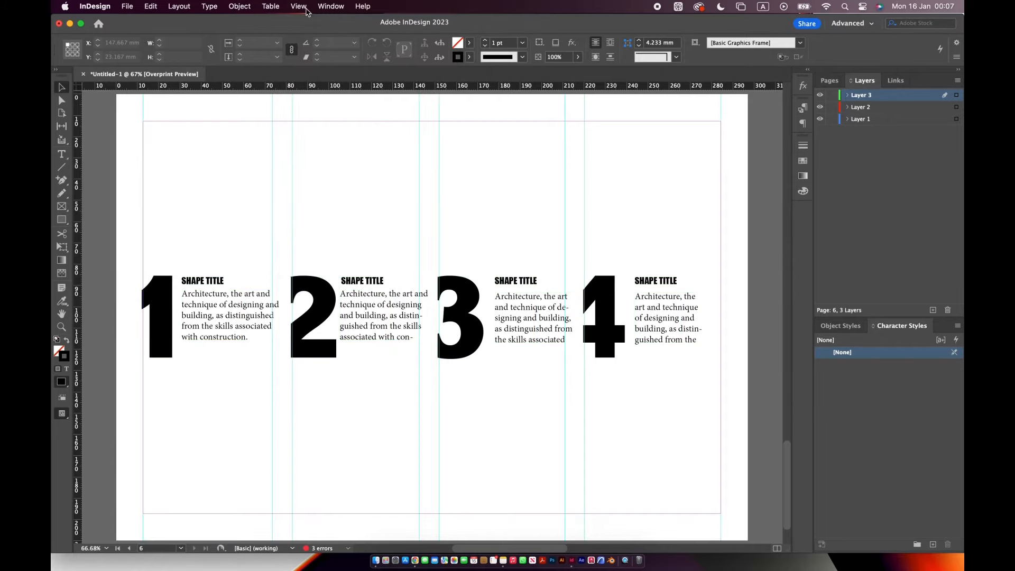
left_click(299, 6)
mouse_move(370, 255)
left_click(492, 255)
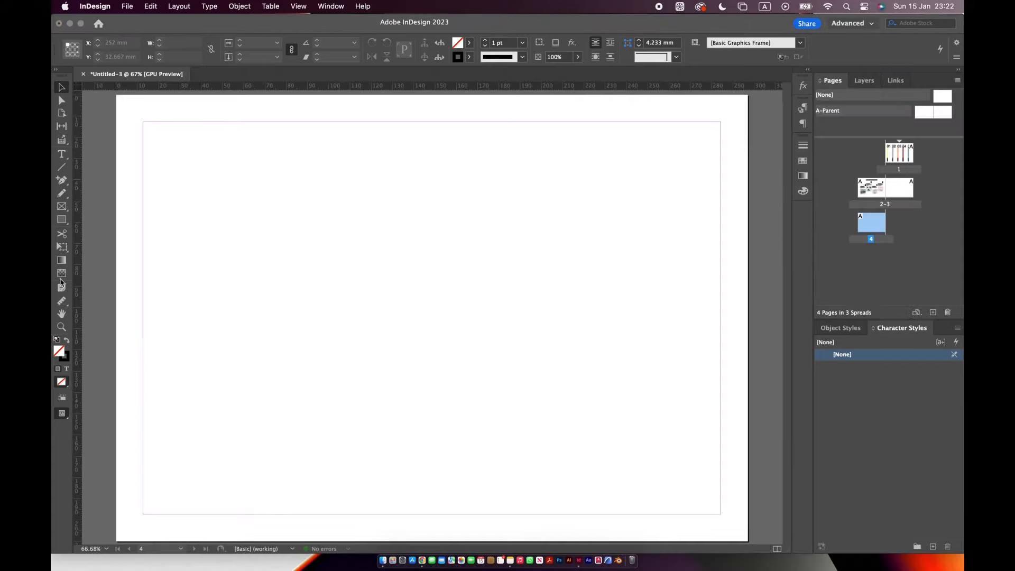
- On empty page 4, draw a horizontal and a vertical line meeting at a corner, and extend the horizontal one past the left page edge
left_click(63, 194)
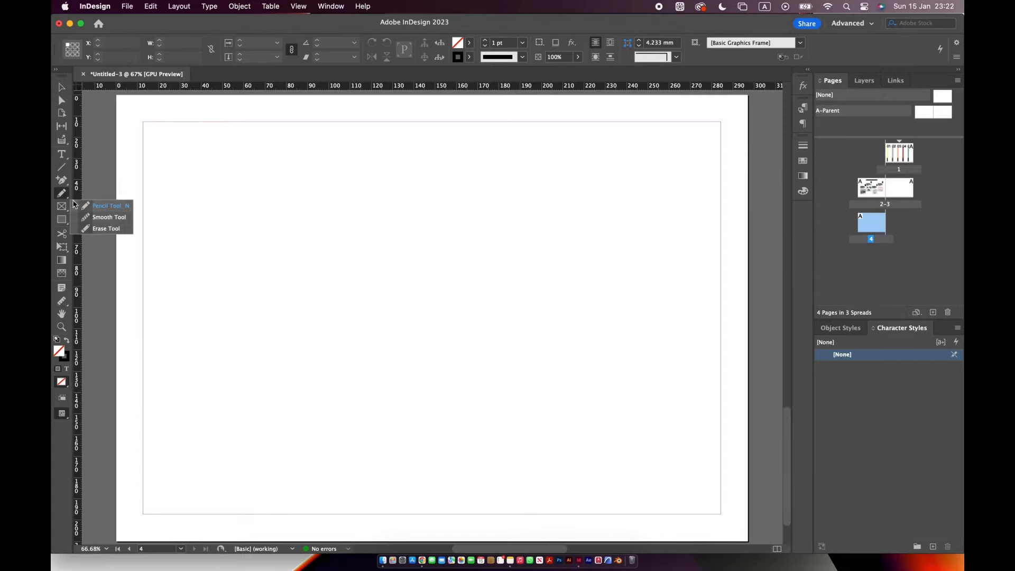
left_click(62, 167)
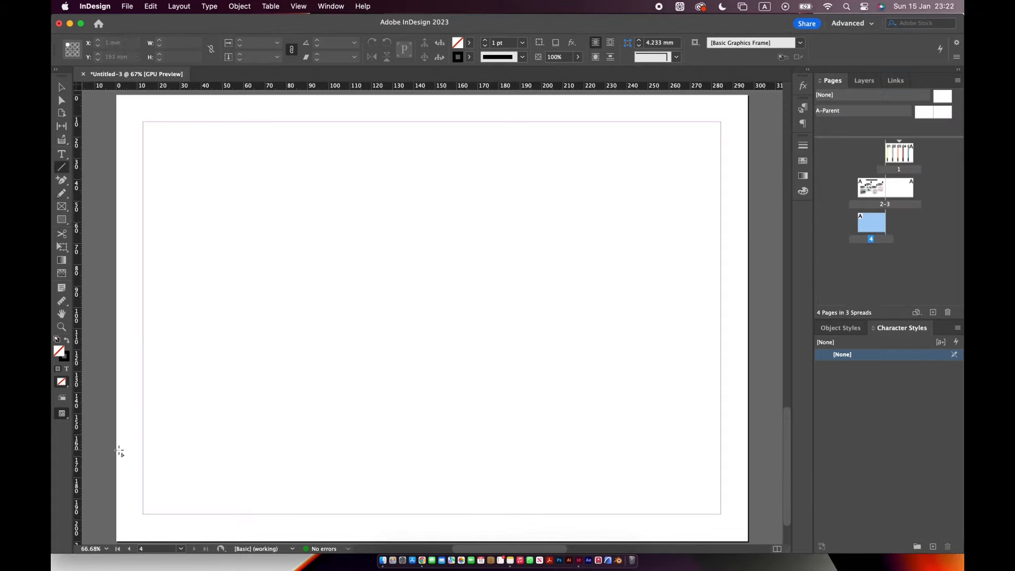
mouse_move(119, 450)
left_mouse_down()
mouse_move(473, 449)
mouse_move(452, 451)
mouse_move(453, 91)
left_mouse_up()
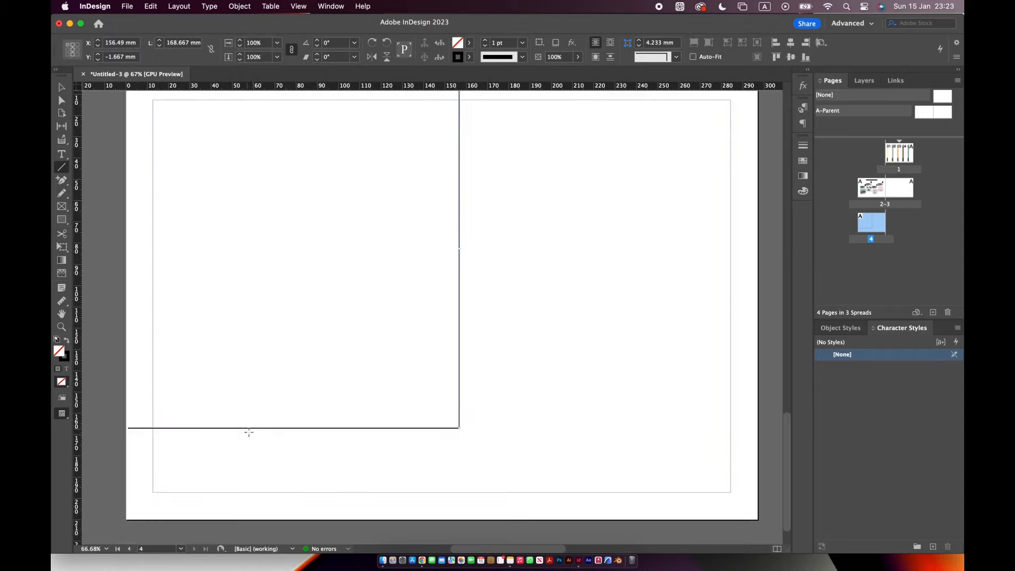
left_click(61, 88)
left_click(167, 429)
left_click_drag(128, 428, 117, 428)
- Change the stroke type of both the vertical and the horizontal line to dotted
left_click(463, 253)
left_click(460, 258)
left_click(522, 57)
left_click(546, 231)
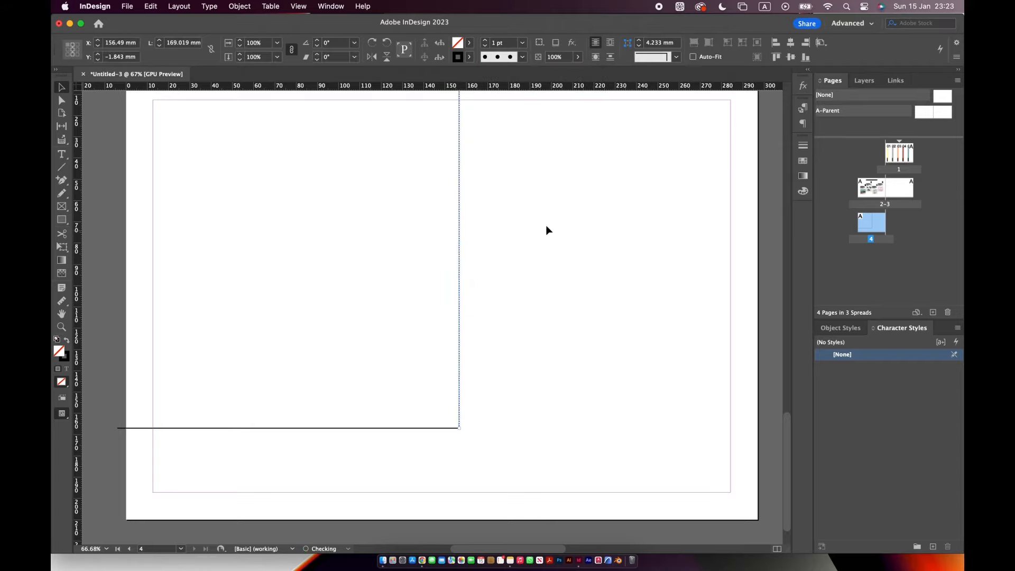
left_click(384, 427)
left_click(522, 57)
left_click(515, 231)
left_click(376, 248)
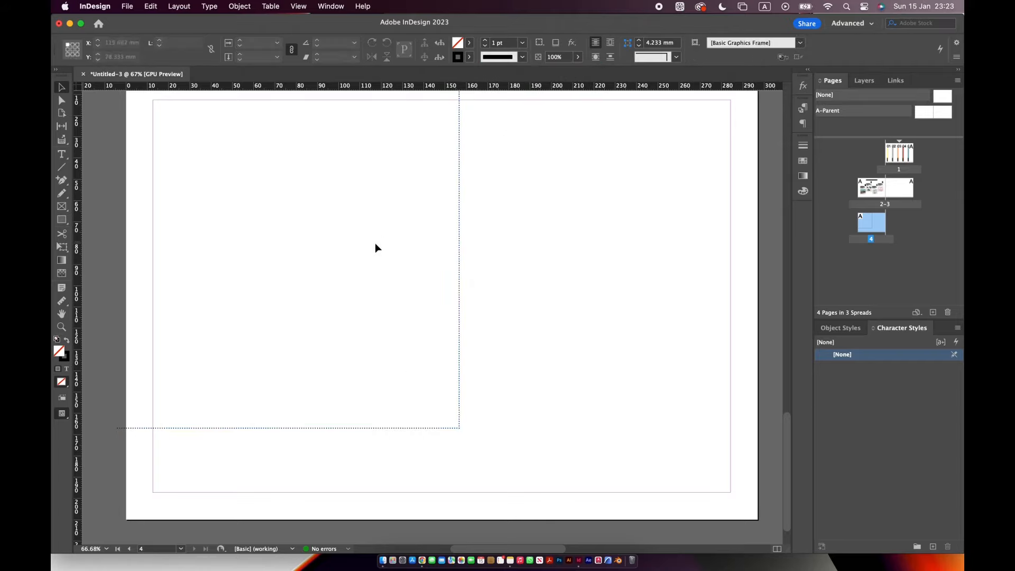
- Draw a 37 mm square over the lower part of the vertical dotted line and fill it with [Black]
left_click(61, 220)
left_click_drag(422, 322, 500, 400)
left_click(469, 43)
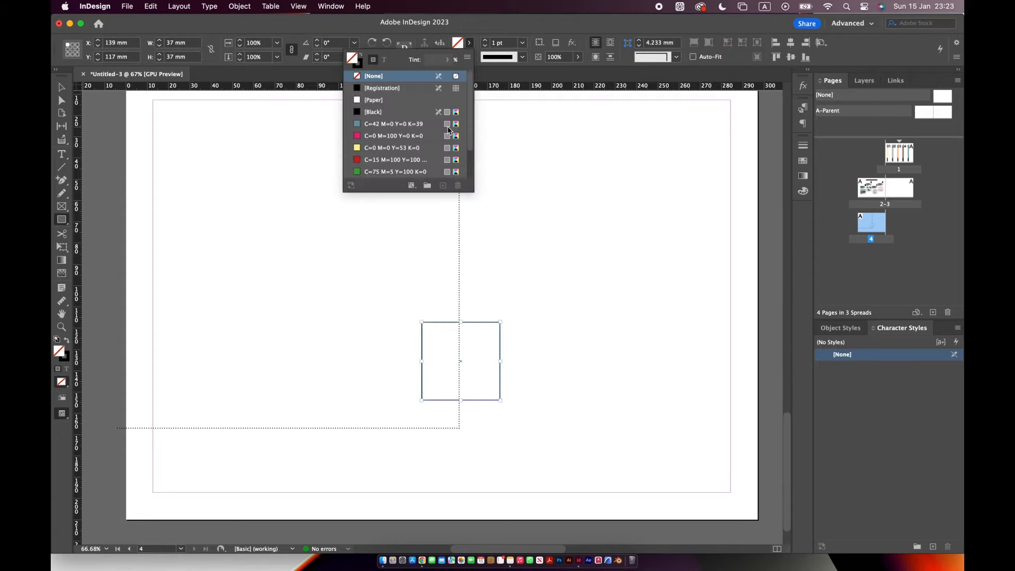
left_click(451, 113)
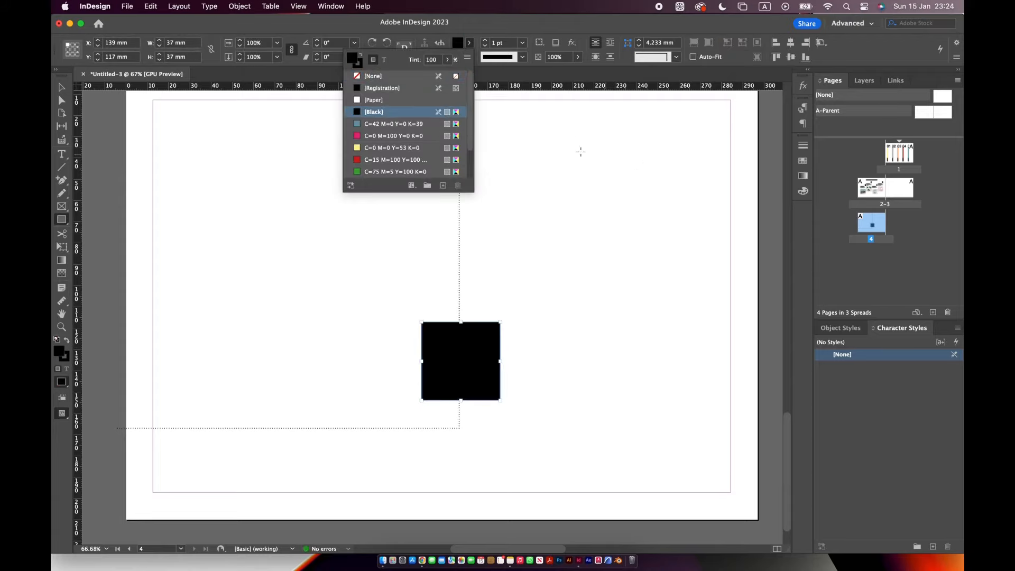
- Change the square's fill to a mid grey through a new swatch and centre the square on the vertical dotted line
left_click(444, 186)
double_click(455, 173)
mouse_move(667, 337)
left_mouse_down()
mouse_move(658, 338)
mouse_move(666, 337)
left_mouse_up()
left_click(786, 222)
key("v")
left_click_drag(482, 344, 480, 347)
left_click(564, 272)
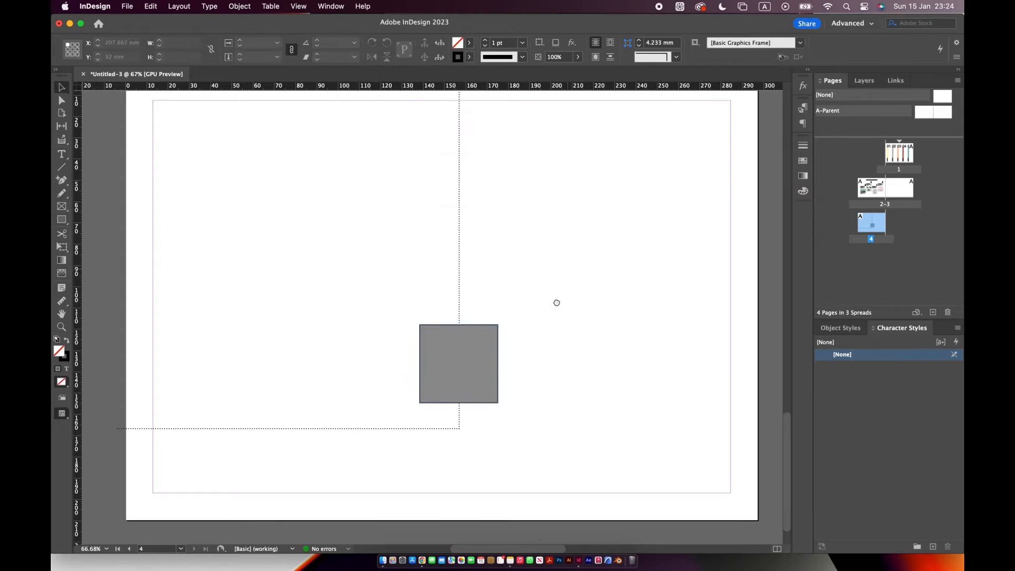
- Place horizontal guides at one-square-height intervals up the page, moving the grey square upward to mark each interval
scroll(564, 271, "up", 1)
mouse_move(376, 86)
left_mouse_down()
mouse_move(404, 441)
mouse_move(376, 81)
left_mouse_up()
left_click_drag(377, 87, 391, 359)
left_click_drag(439, 392, 439, 312)
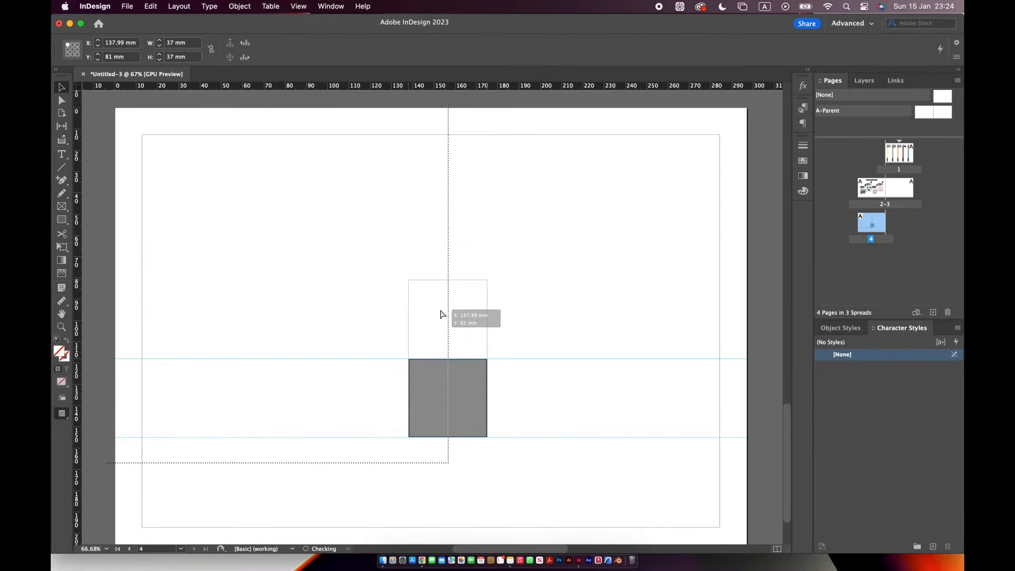
left_click_drag(404, 86, 402, 280)
left_click_drag(436, 306, 436, 228)
left_click_drag(423, 86, 424, 201)
left_click_drag(442, 231, 442, 156)
- Lower the grey square, reposition the horizontal guides at one-square intervals above it, and return the square to the lowest interval
left_click_drag(424, 405, 453, 438)
left_click(379, 304)
left_click_drag(523, 439, 528, 468)
left_click_drag(438, 433, 439, 356)
left_click_drag(512, 280, 491, 312)
left_click_drag(449, 358, 448, 280)
left_click_drag(489, 201, 488, 232)
left_click_drag(461, 275, 457, 196)
left_click_drag(497, 232, 499, 153)
left_click_drag(438, 194, 443, 434)
left_click(328, 356)
left_click(62, 220)
left_click(142, 244)
left_click_drag(416, 315, 541, 395)
left_click_drag(479, 323, 471, 319)
key("Delete")
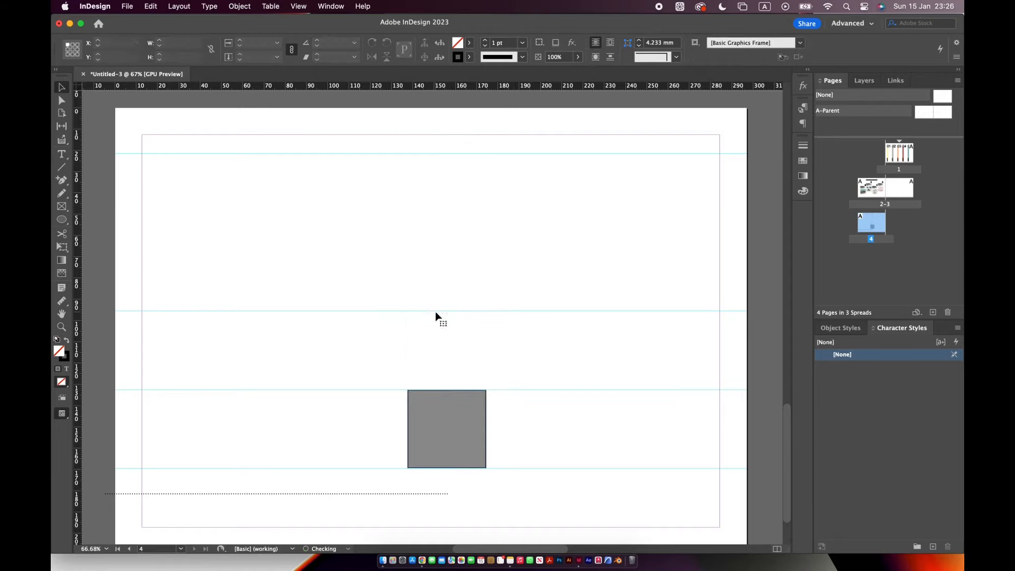
- Draw a spacer rectangle about 135 mm wide and 9.21 mm high directly above the guide at the grey square's upper edge
right_click(62, 219)
left_click(129, 232)
left_click_drag(360, 370, 604, 390)
key("Delete")
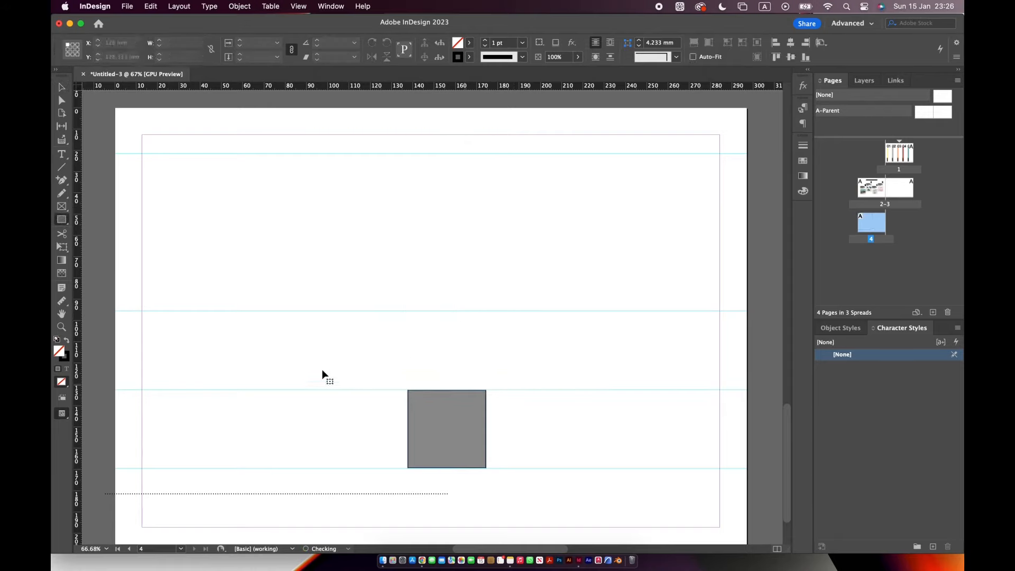
left_click_drag(324, 370, 612, 390)
- Mark square and gap intervals with horizontal guides by moving the square and spacer rectangle upward, then return the square to the lowest interval
key("v")
left_click_drag(464, 426, 463, 330)
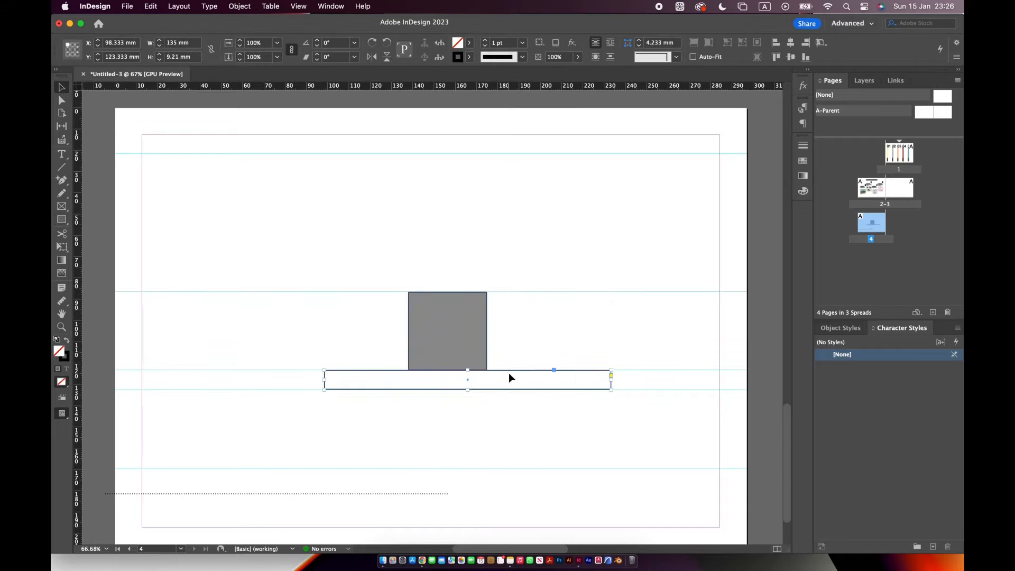
left_click_drag(469, 381, 465, 286)
left_click(562, 246)
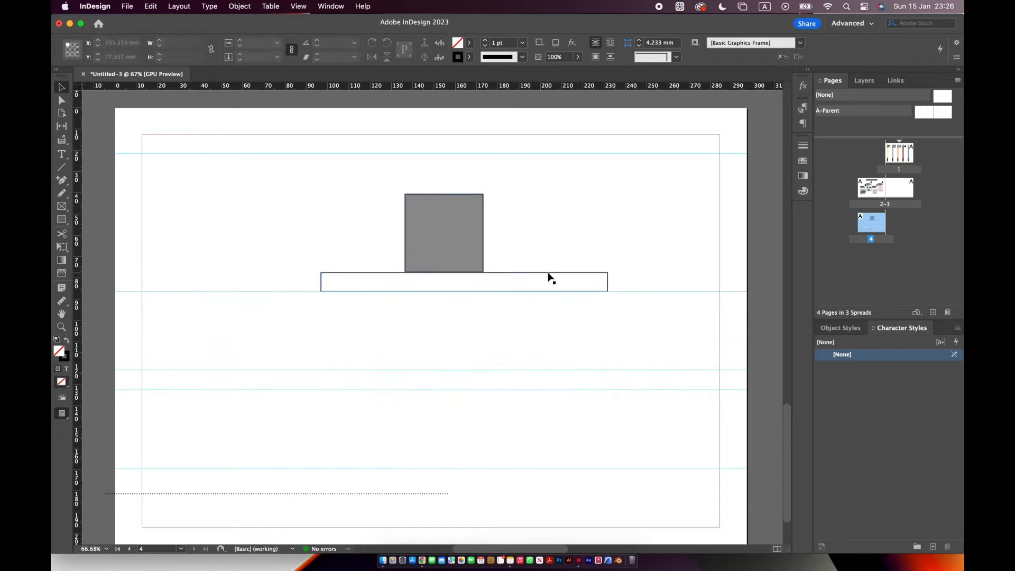
left_click_drag(483, 90, 489, 195)
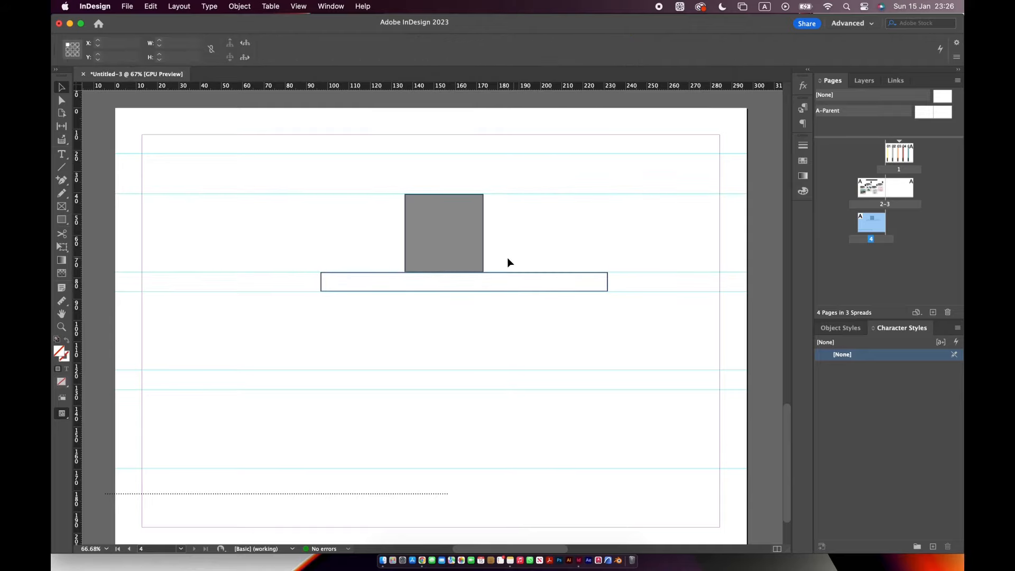
left_click_drag(462, 256, 464, 450)
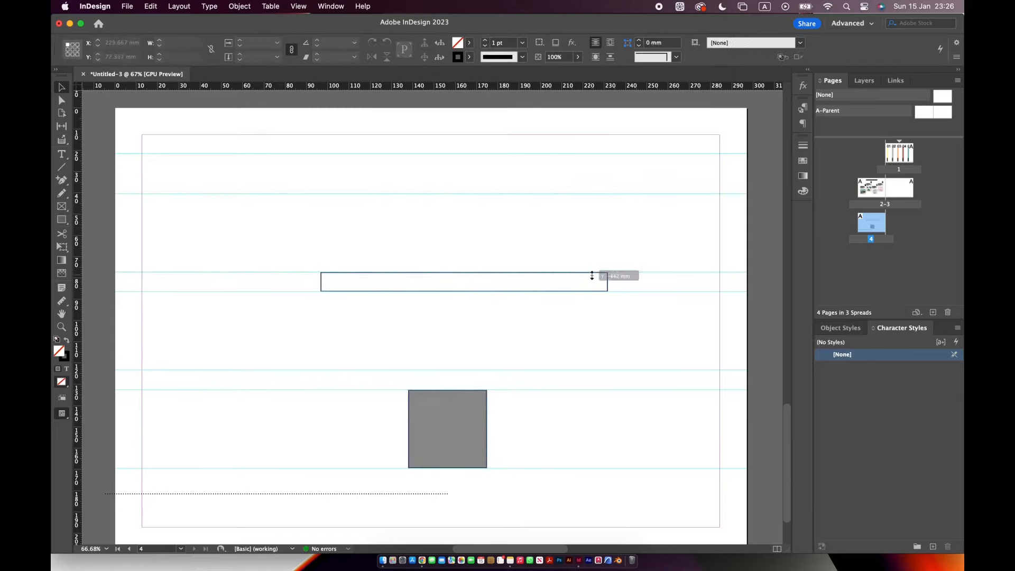
- Delete the spacer rectangle and draw a vertical dotted line about 185 mm long upward from the horizontal dotted line's end
left_click(608, 281)
key("BackSpace")
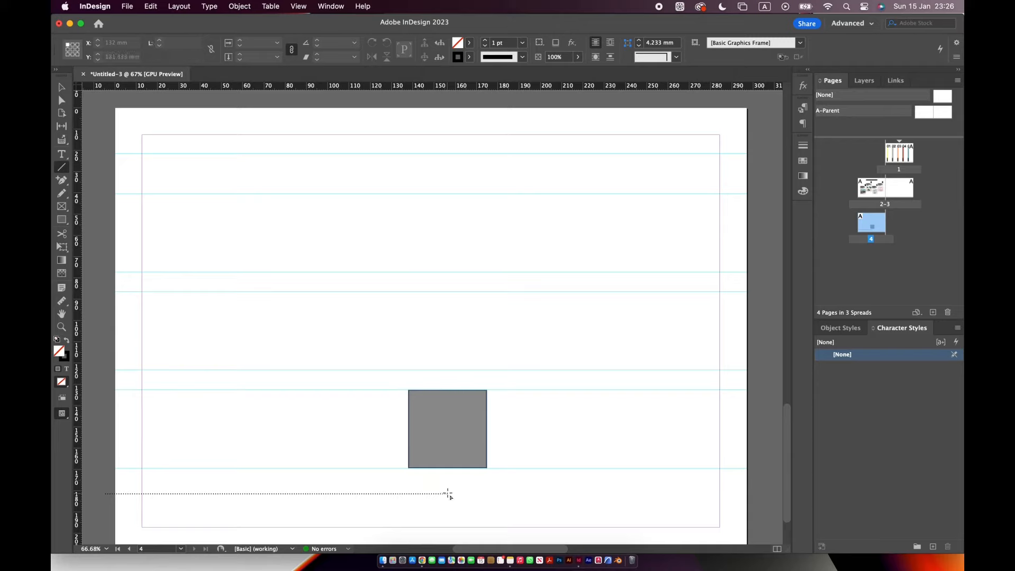
left_click_drag(448, 493, 448, 101)
left_click(522, 57)
left_click(485, 168)
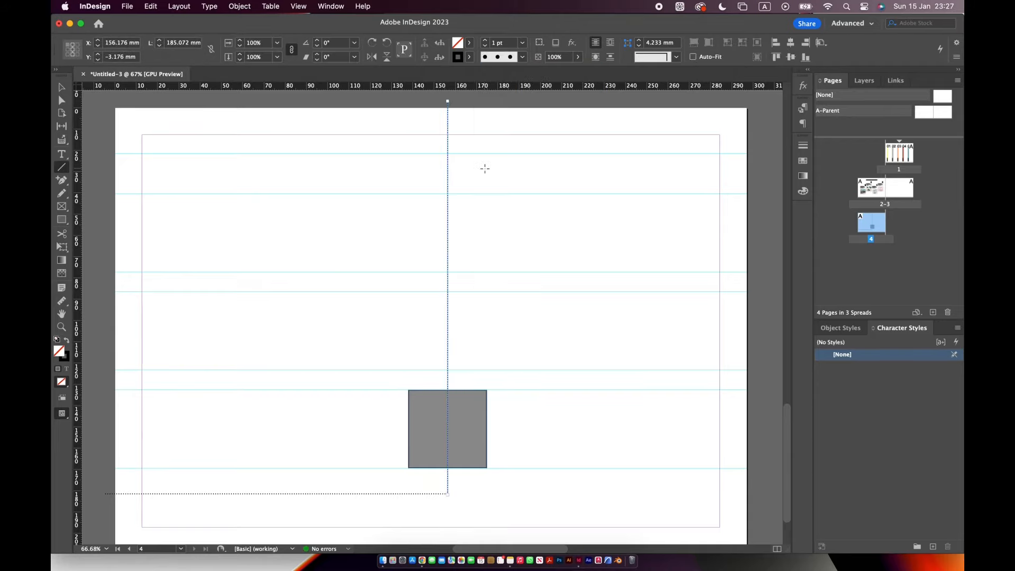
- Bring the grey square in front of the vertical dotted line
key("v")
left_click(482, 217)
right_click(474, 403)
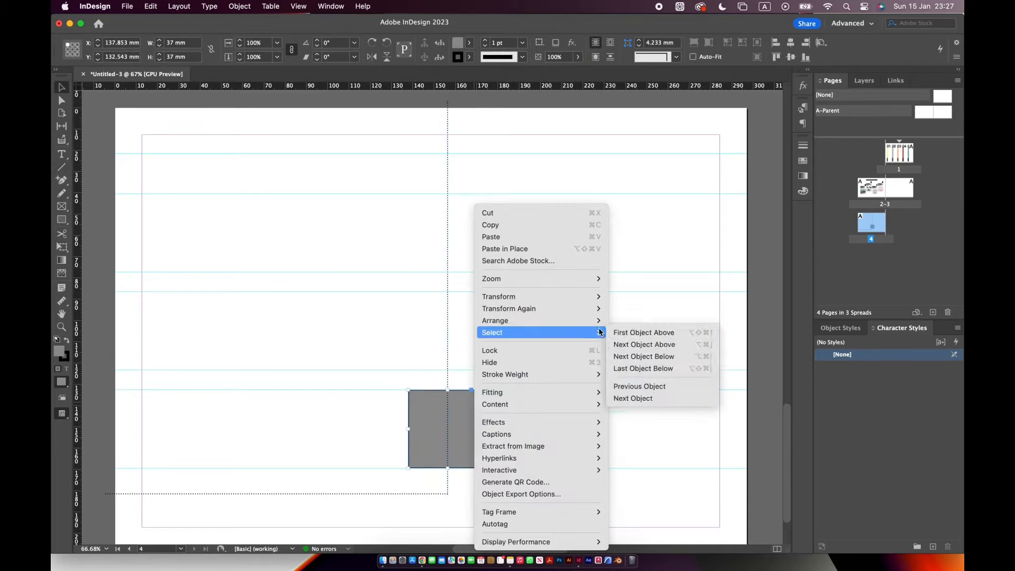
mouse_move(598, 321)
left_click(671, 333)
left_click(575, 342)
- Draw a 37 mm circle between the guides above the grey square and fill it with C=0 M=0 Y=53 K=0
left_click_drag(413, 298, 503, 376)
key("v")
left_click(453, 336)
left_click_drag(464, 302, 454, 294)
left_click(469, 57)
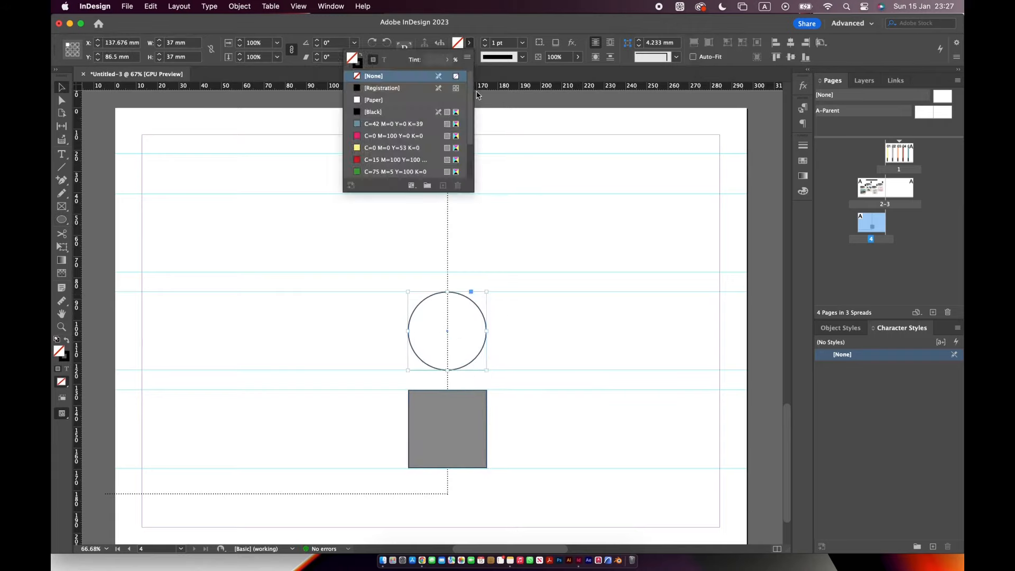
left_click(394, 148)
left_click(506, 316)
- Place the image Screenshot....20.43 (1).psd inside the yellow circle
left_click(126, 6)
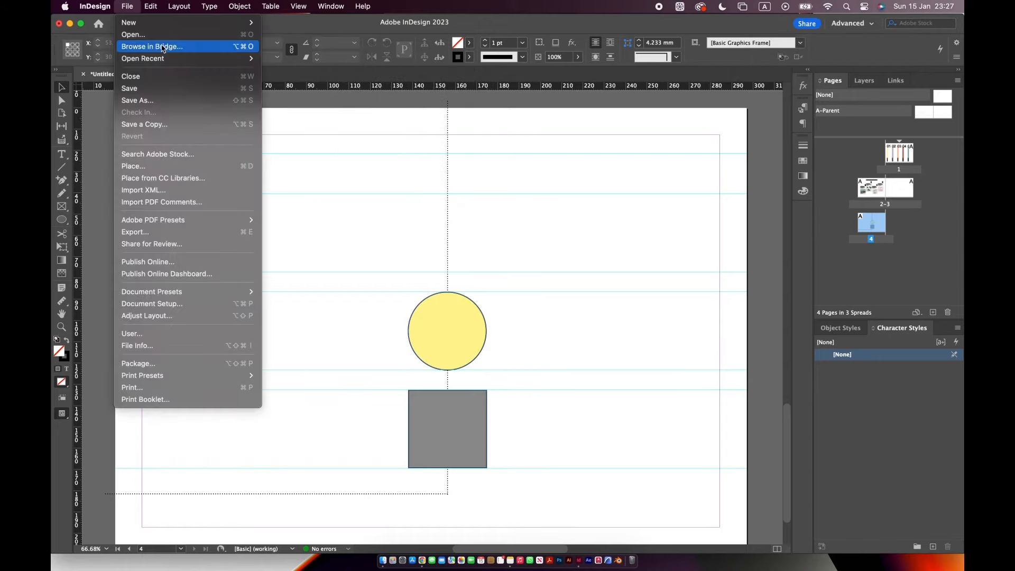
left_click(212, 173)
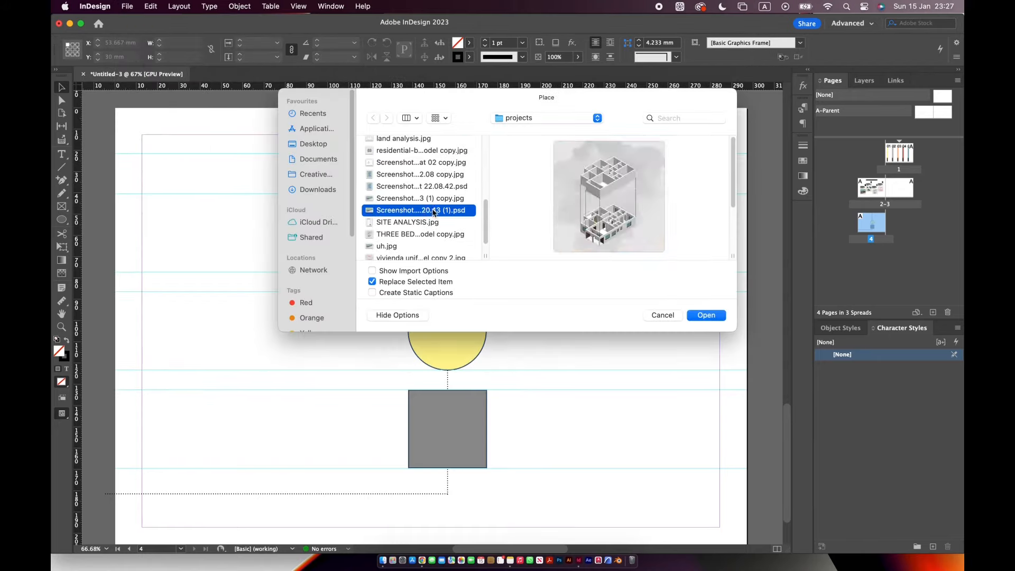
left_click(706, 315)
left_click(447, 331)
- Try repositioning the circle and its image, return the vertical dotted line to the square's centre, and delete the circle
left_click_drag(447, 331, 303, 353)
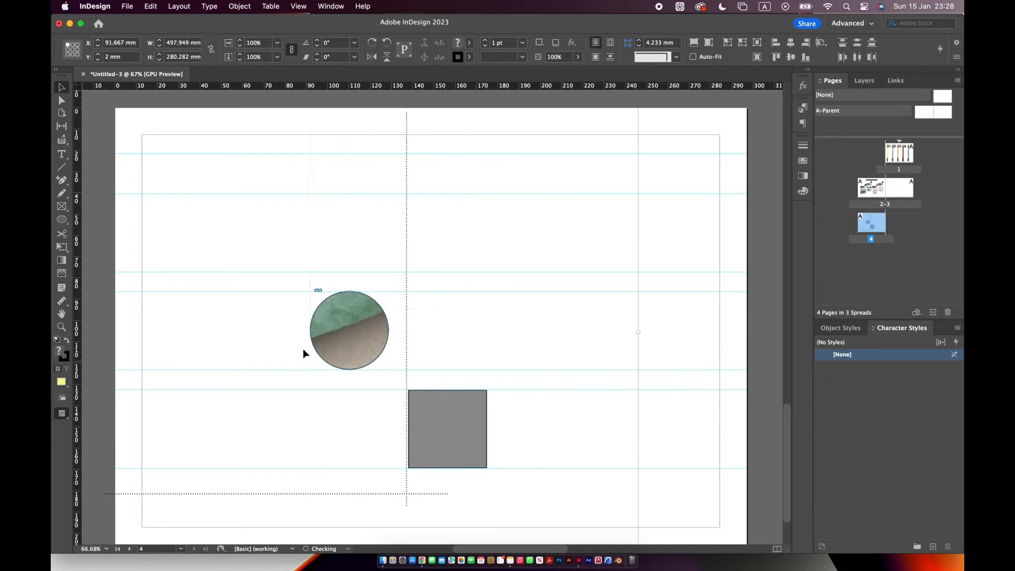
left_click_drag(398, 329, 466, 329)
key("super+z")
left_click_drag(353, 330, 472, 310)
key("super+z")
left_click_drag(406, 271, 447, 259)
left_click(454, 268)
left_click(448, 315)
key("Delete")
- Duplicate the grey square twice upward, fitting each copy between the next pair of guides
key("m")
left_click_drag(467, 446, 467, 347, "alt")
left_click_drag(467, 347, 468, 250, "alt")
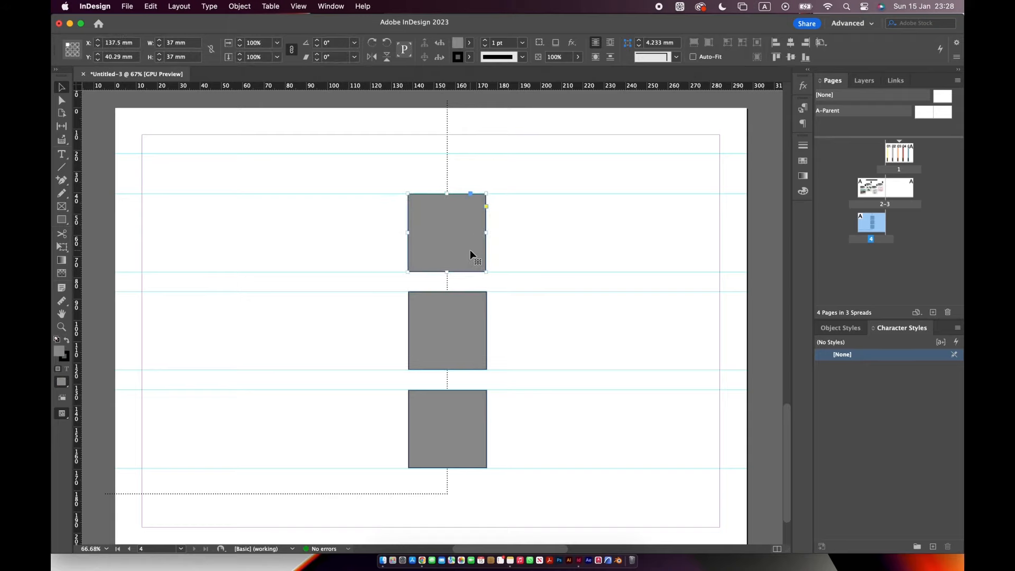
left_click(500, 327)
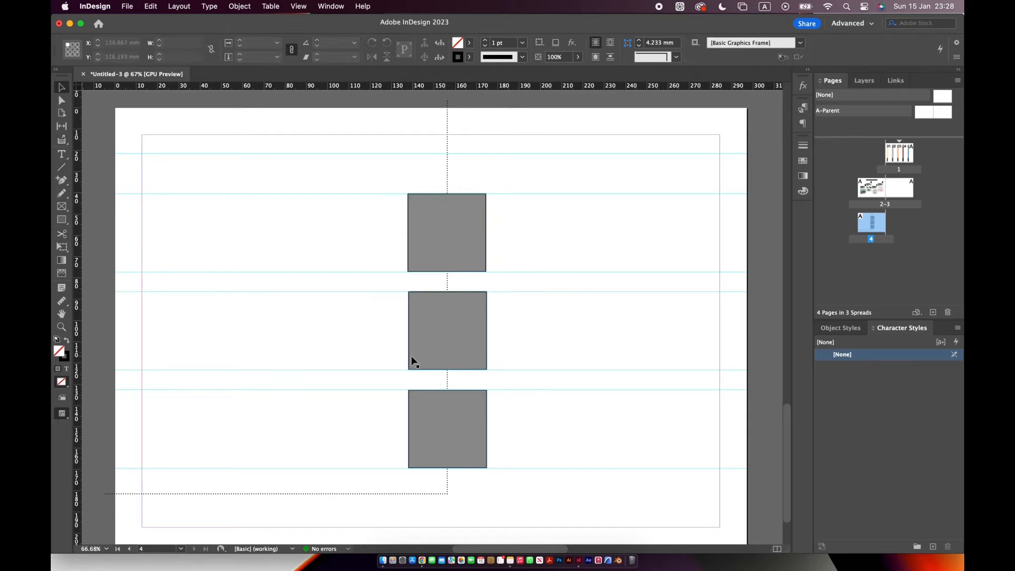
- Place the image Screenshot....20.43 (1).psd inside the lowest grey square
key("super+d")
scroll(429, 224, "down", 10)
left_click(436, 214)
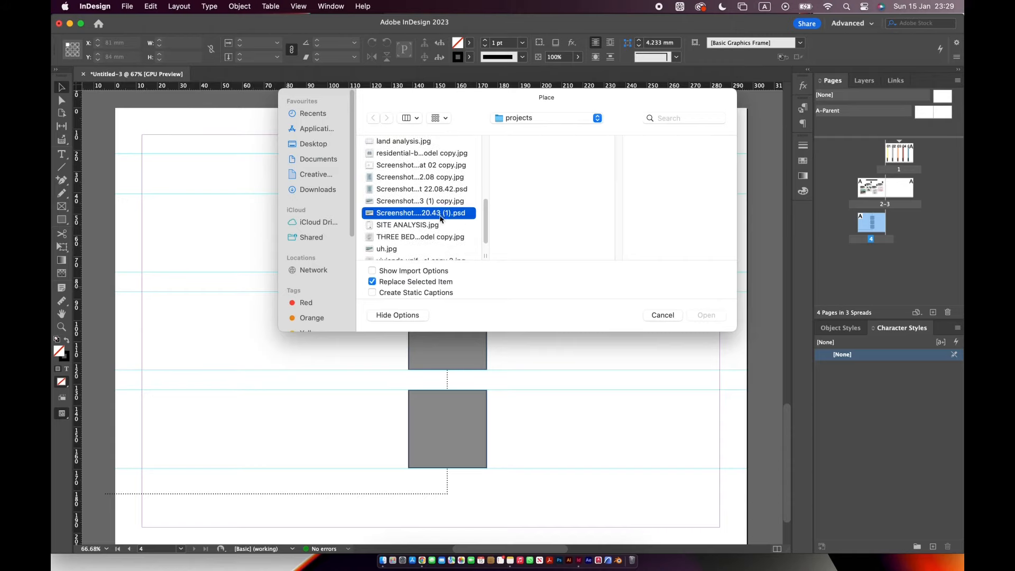
key("Return")
left_click(435, 414)
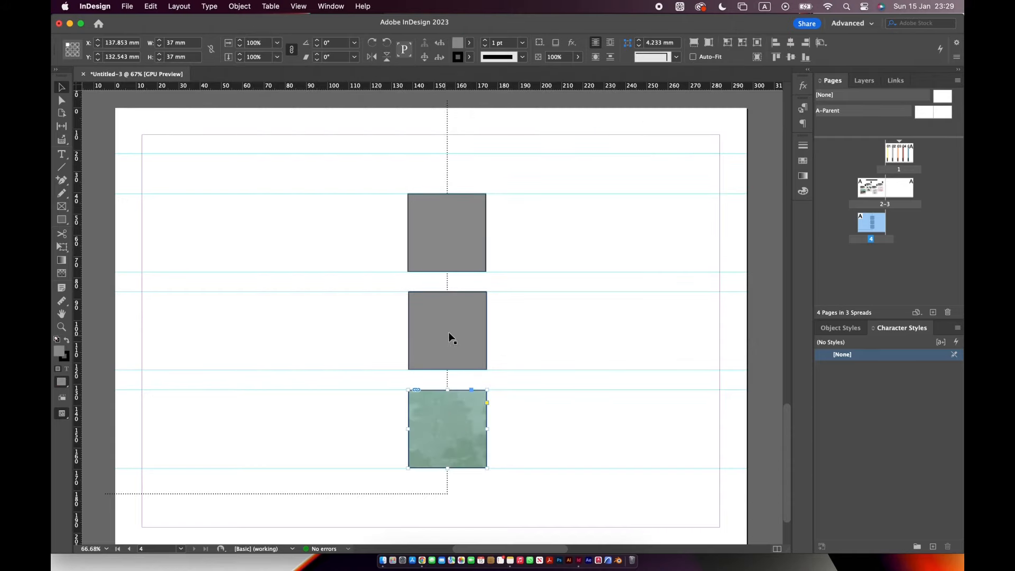
- Replace the lowest square's image with THREE BED...odel copy.jpg
key("super+d")
scroll(466, 227, "down", 10)
left_click(456, 236)
left_click(456, 226)
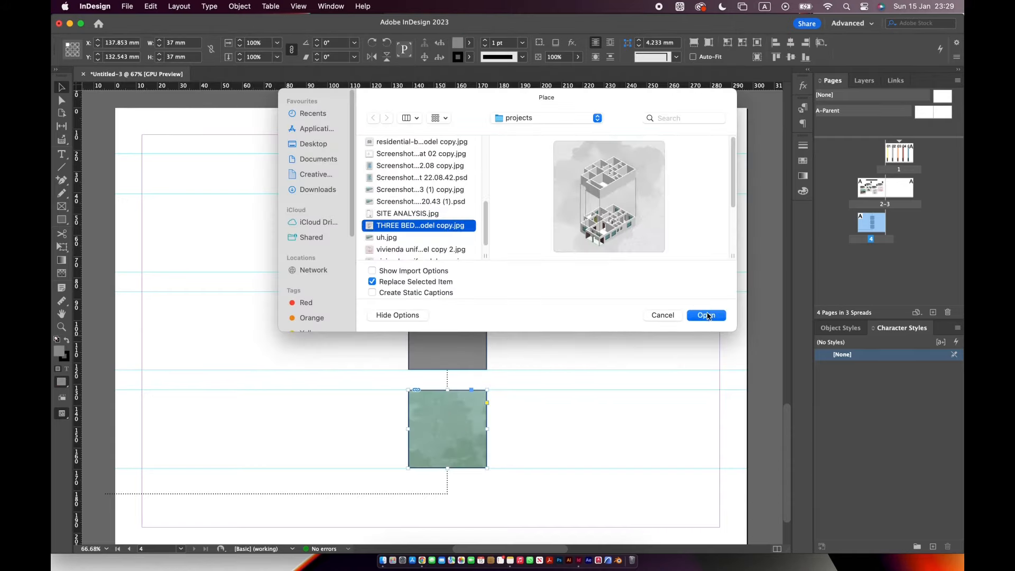
left_click(706, 315)
- Place the teal and grey axonometric model image inside the middle grey square
left_click(426, 318)
key("super+d")
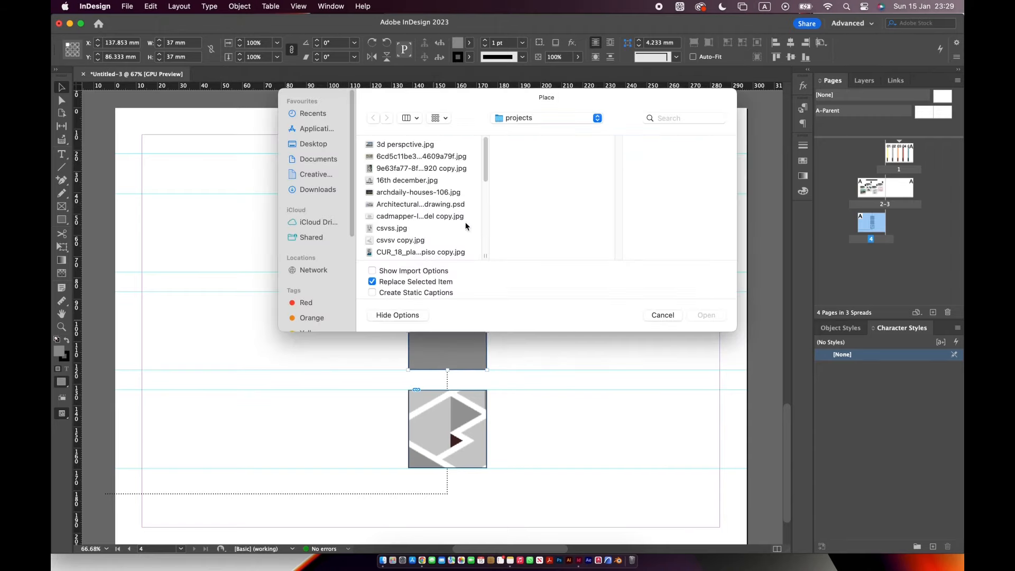
scroll(459, 245, "down", 10)
left_click(423, 220)
left_click(706, 315)
- Place the blue floor plan image inside the uppermost grey square
left_click(461, 248)
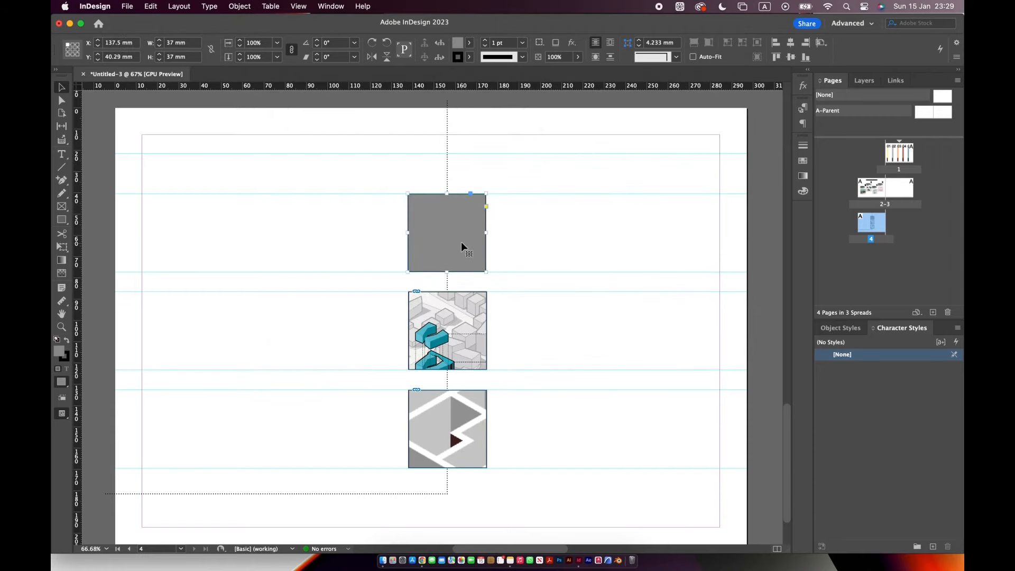
key("super+d")
scroll(423, 212, "down", 10)
left_click(423, 165)
left_click(423, 153)
left_click(706, 315)
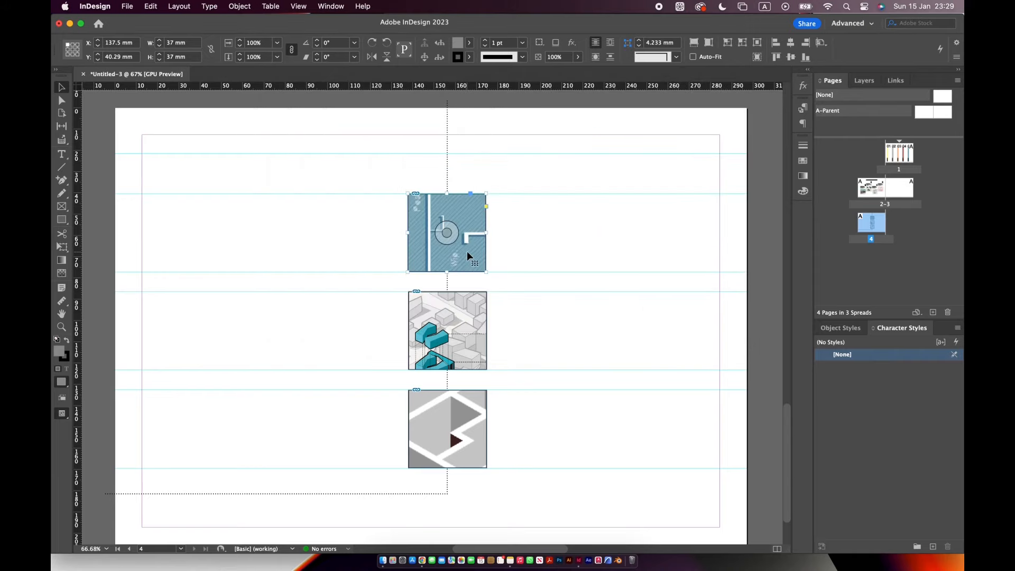
- Fit the blue floor plan image proportionally inside its square frame
right_click(468, 252)
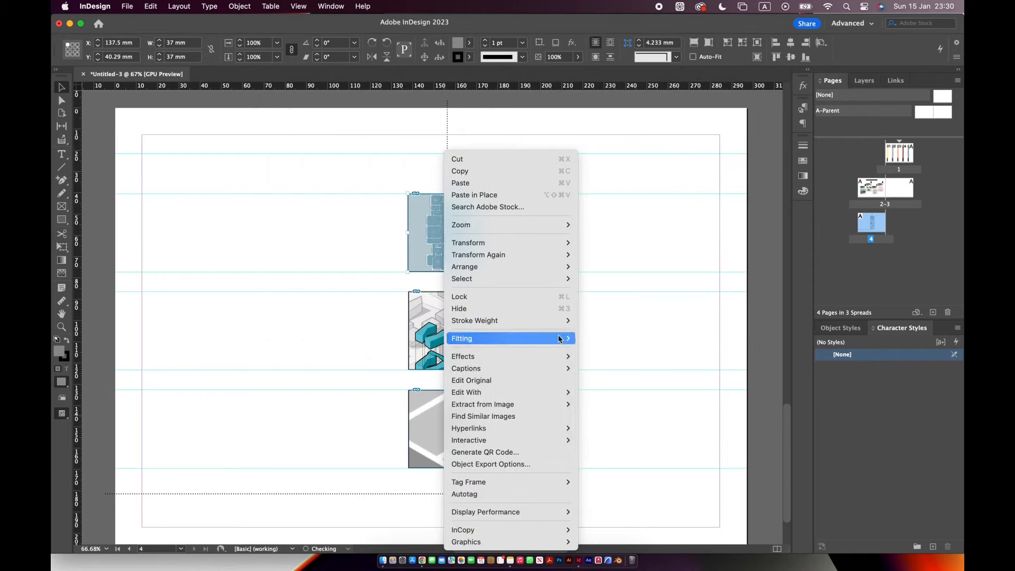
left_click(624, 341)
right_click(472, 233)
left_click(644, 351)
- Scale the images in the middle, lowest and uppermost squares proportionally so that each fills its frame
right_click(470, 331)
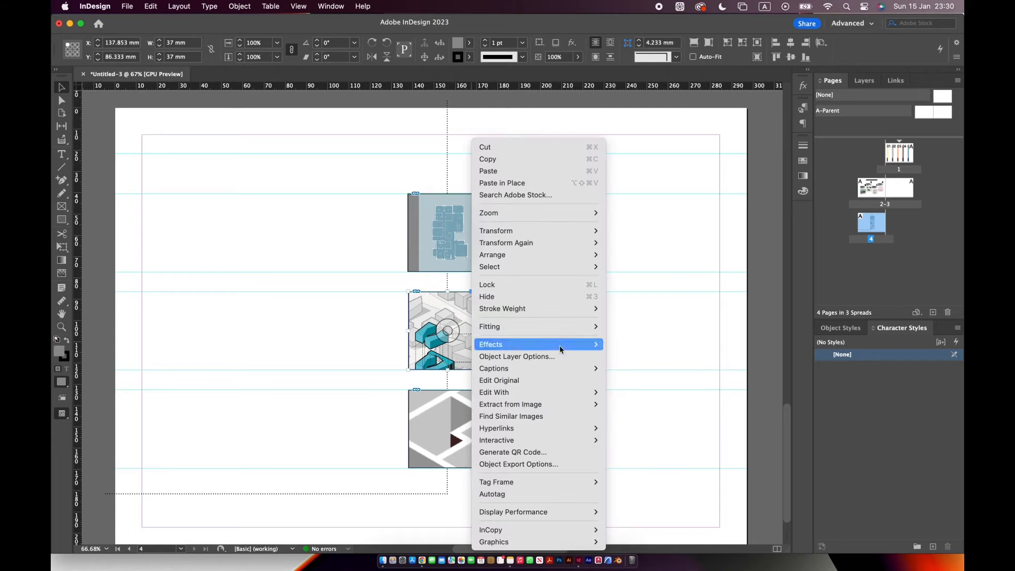
mouse_move(529, 326)
left_click(643, 332)
right_click(468, 428)
left_click(646, 338)
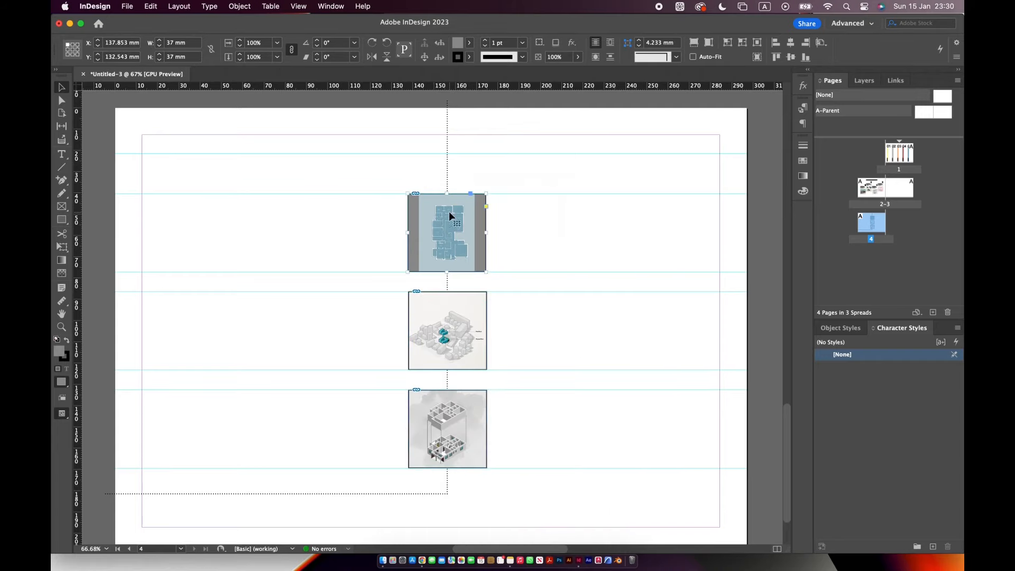
right_click(449, 212)
mouse_move(575, 357)
left_click(666, 339)
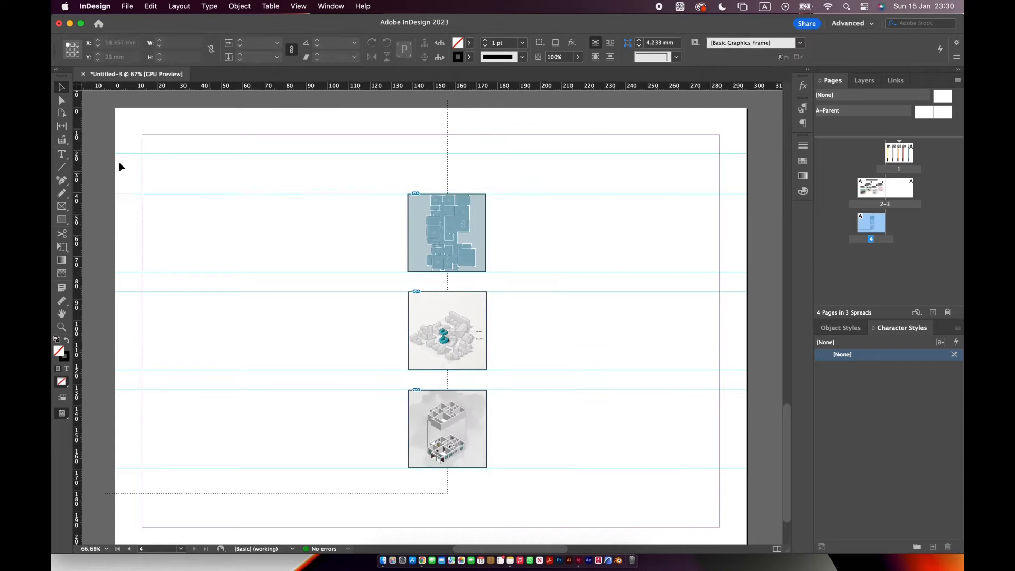
- Add the number 01 in 30 pt Hiragino Kaku Gothic W8 and move it beside the blue floor plan image
key("t")
left_click_drag(314, 213, 380, 254)
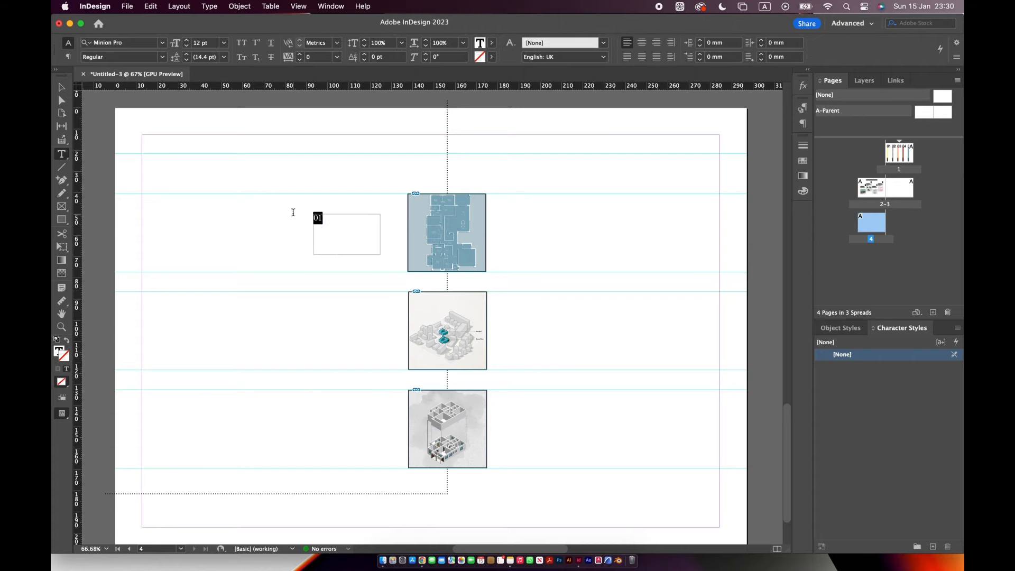
left_click(162, 42)
left_click(159, 116)
left_click(224, 42)
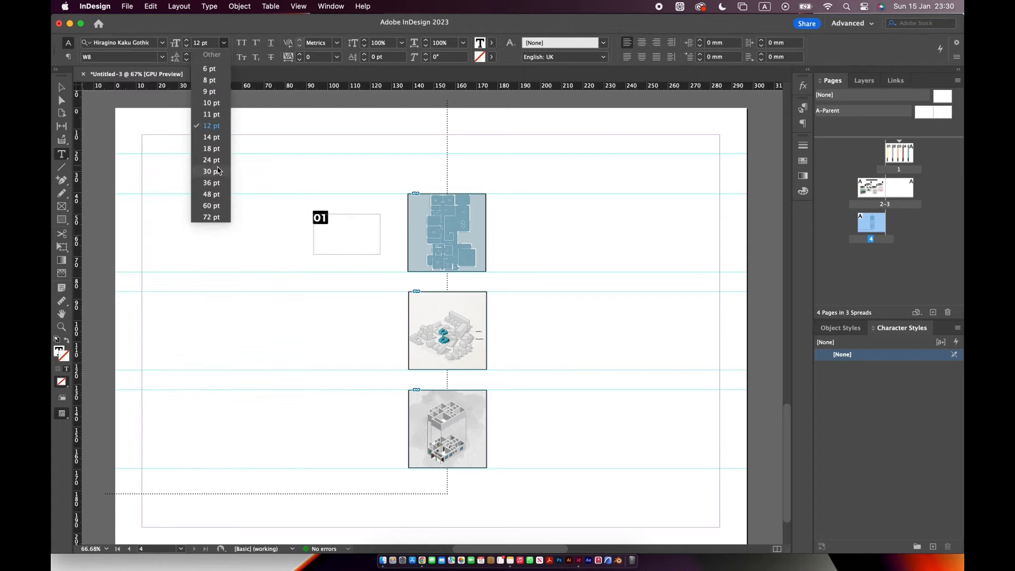
left_click(212, 171)
key("Escape")
left_click_drag(342, 227, 348, 227)
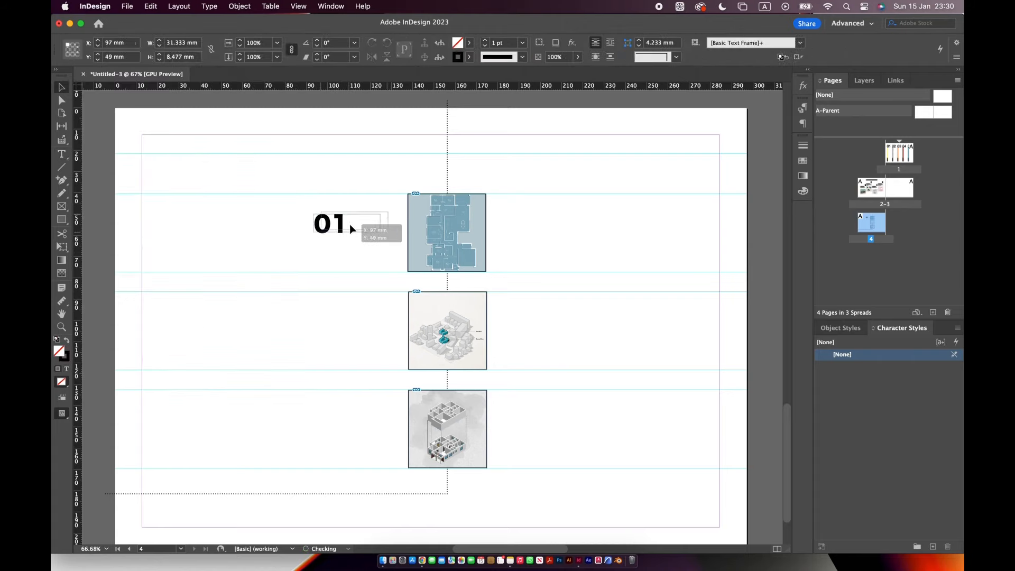
- Duplicate the 01 label beside the two lower images and renumber the copies 02 and 03
left_click_drag(368, 271, 369, 461)
double_click(370, 362)
key("BackSpace")
type("2")
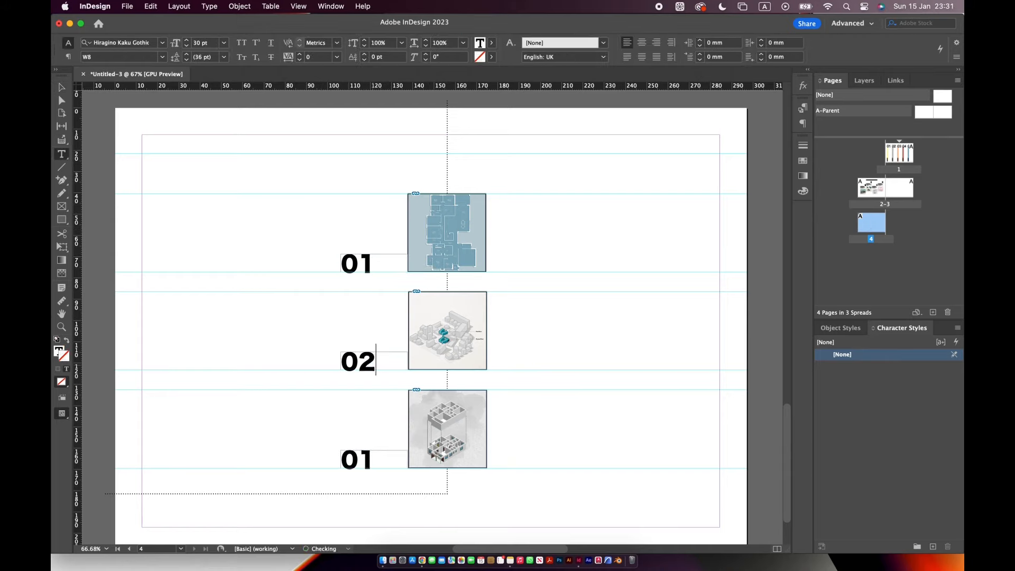
key("Escape")
left_click(301, 354)
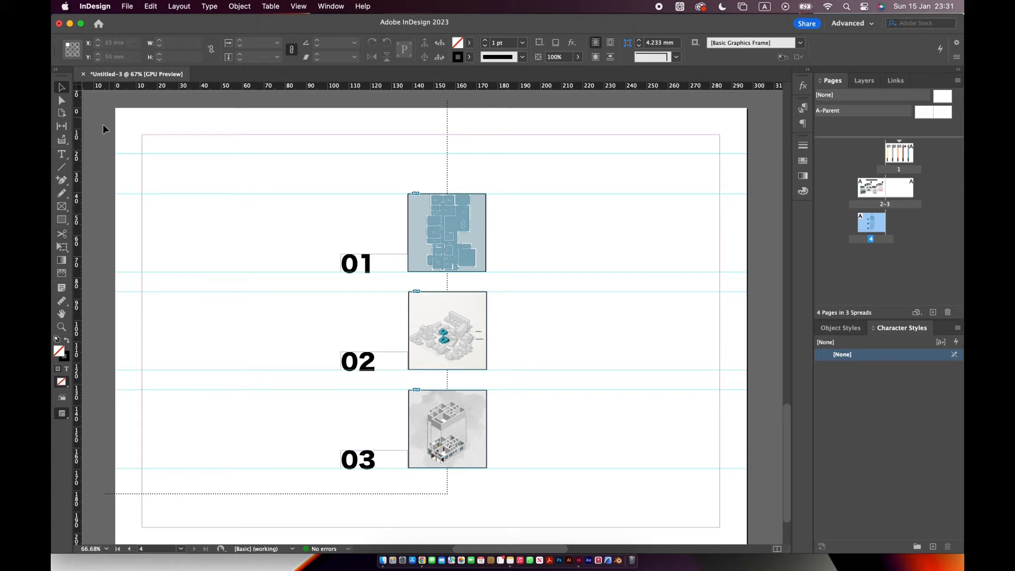
- Add the title PLACED, DISPLACED in 14 pt Helvetica Neue before the 01 label and rest it on the guide
key("t")
left_click_drag(203, 255, 335, 272)
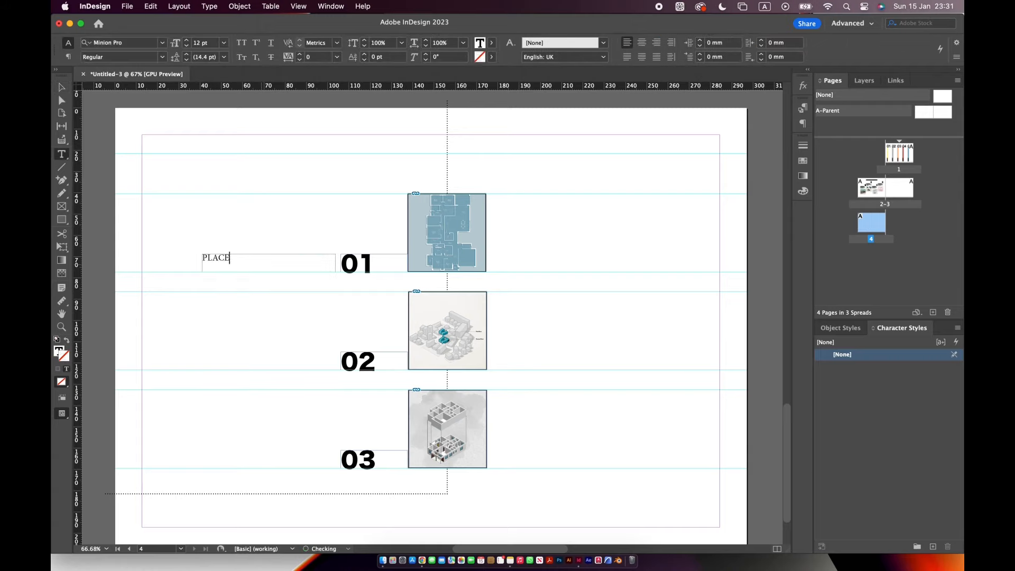
left_click(162, 42)
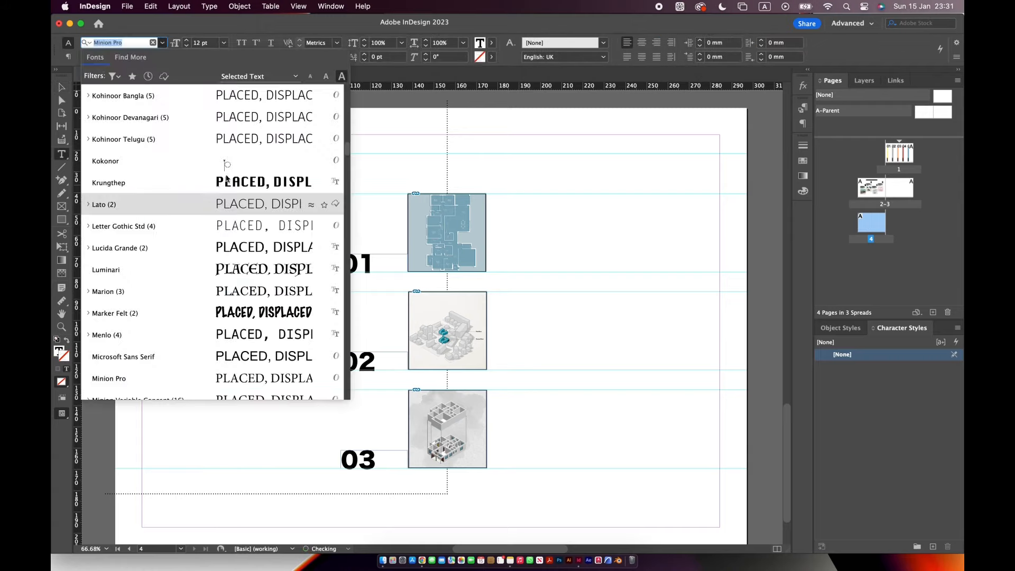
scroll(212, 212, "up", 15)
left_click(276, 117)
left_click(223, 42)
left_click(221, 142)
key("Escape")
left_click(283, 268)
left_click_drag(283, 268, 289, 276)
- Enlarge the 01 label's frame to about 60 by 16 mm and set its text to 48 pt
left_click(412, 253)
left_click_drag(406, 254, 469, 238)
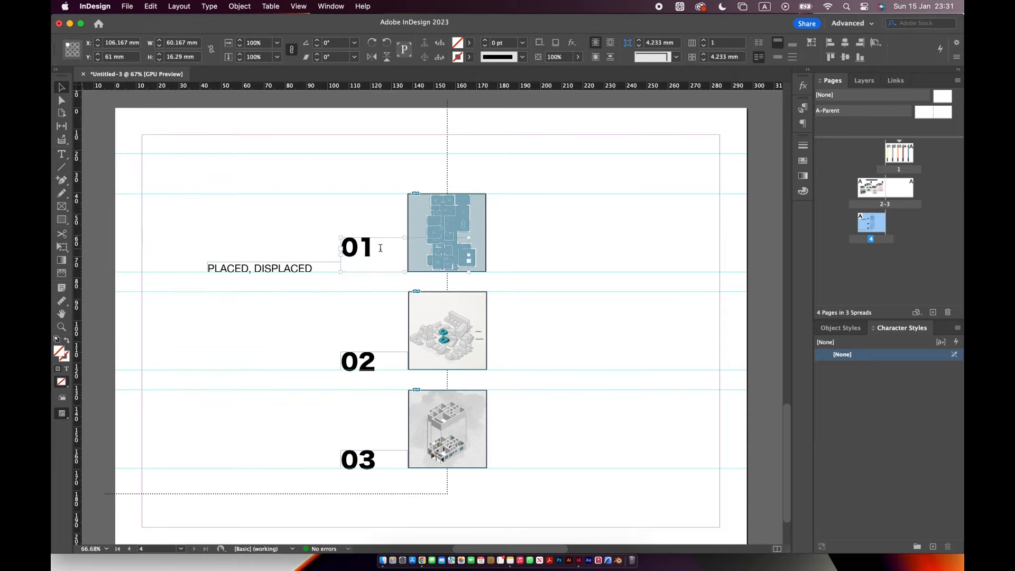
double_click(380, 251)
key("super+a")
left_click(224, 42)
left_click(229, 193)
left_click(234, 196)
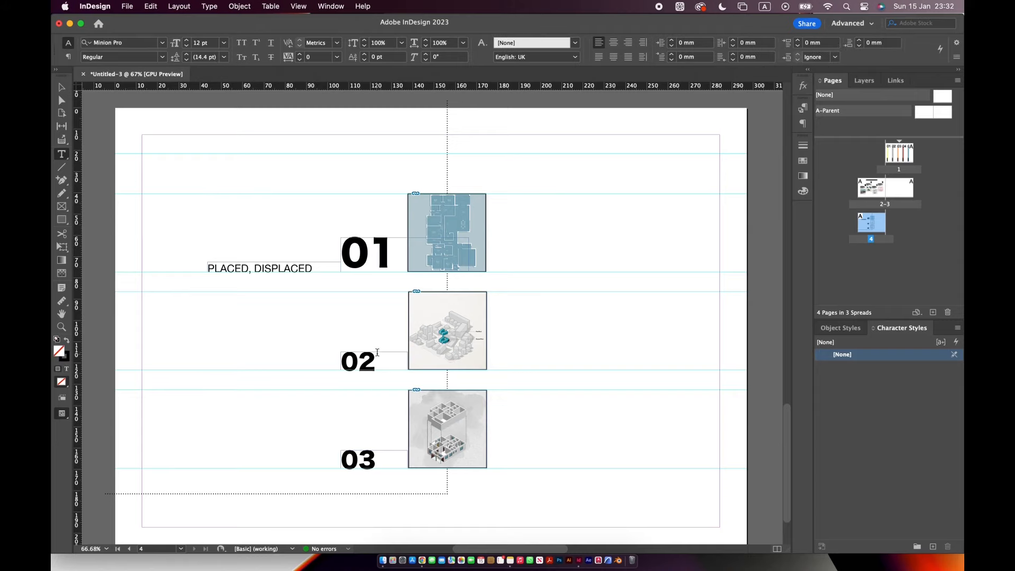
- Replace the smaller 02 and 03 labels with copies of the 48 pt 01 label, numbered 02 and 03
key("v")
left_click(371, 361)
key("Delete")
left_click(372, 460)
key("Delete")
left_click_drag(386, 261, 384, 454, "alt")
- Copy the PLACED, DISPLACED title to the 02 and 03 rows and change the copies to CIVIC CENTERED and ACADEMIC
left_click_drag(272, 270, 189, 370, "alt")
type("t")
type("Cl")
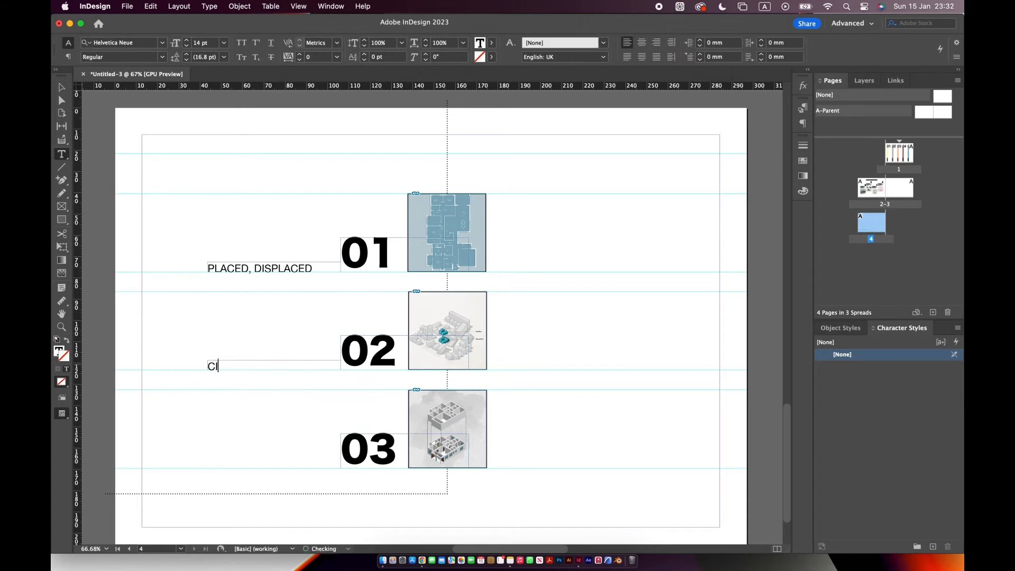
type("VIC CENTERED")
key("Escape")
left_click_drag(301, 374, 197, 463, "alt")
type("tACADEMIC")
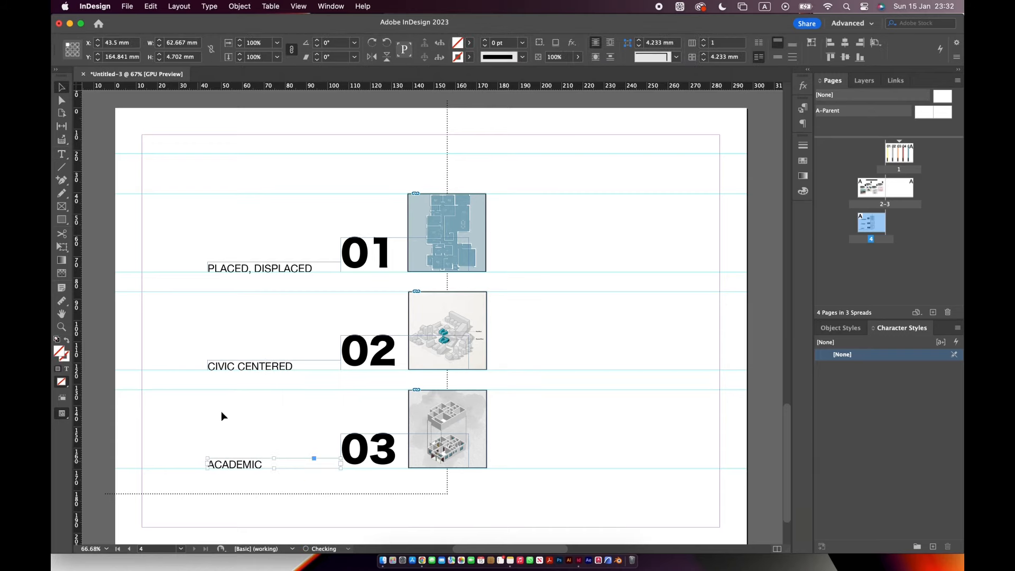
- Switch from the web browser back to Adobe InDesign
key("super+Tab")
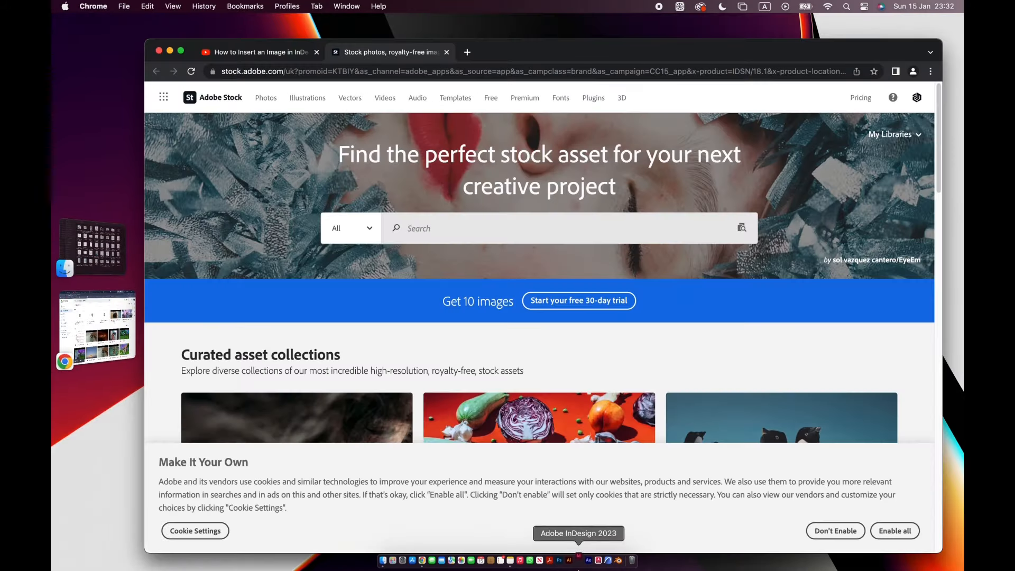
left_click(579, 559)
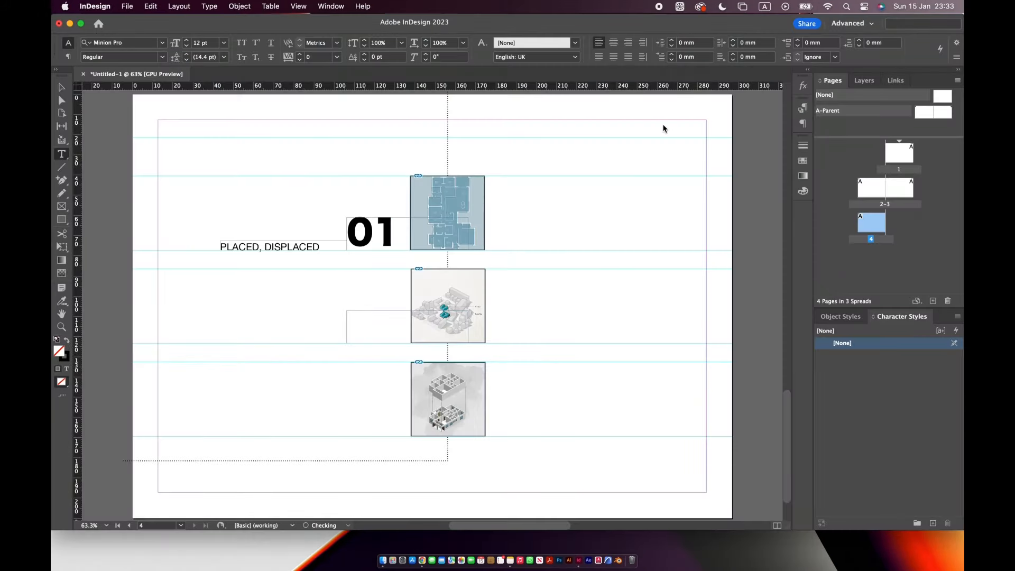
- Enter 01 in the empty number frame beside the second image
left_click(395, 325)
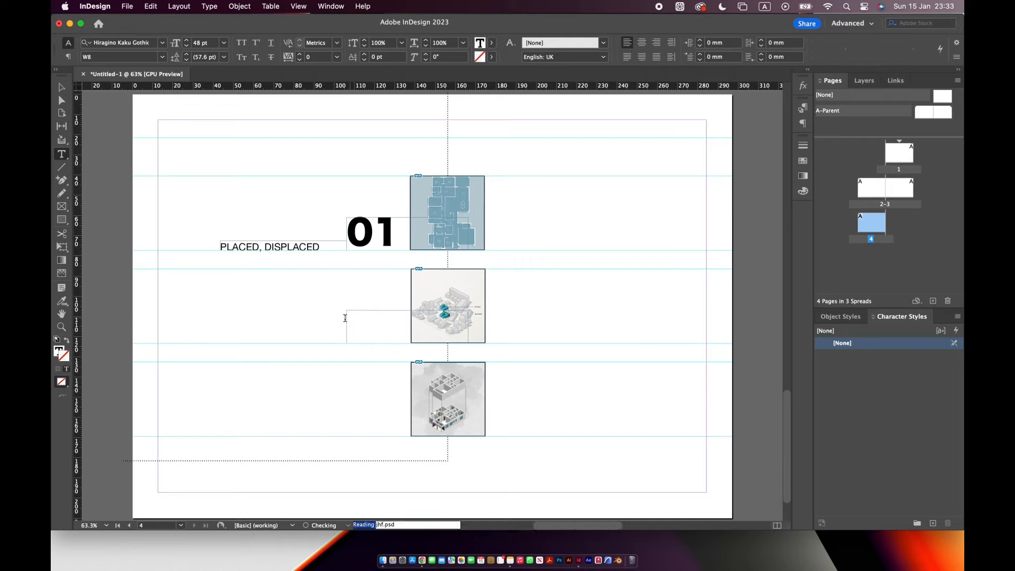
type("01")
key("Escape")
left_click(351, 325)
type("CV")
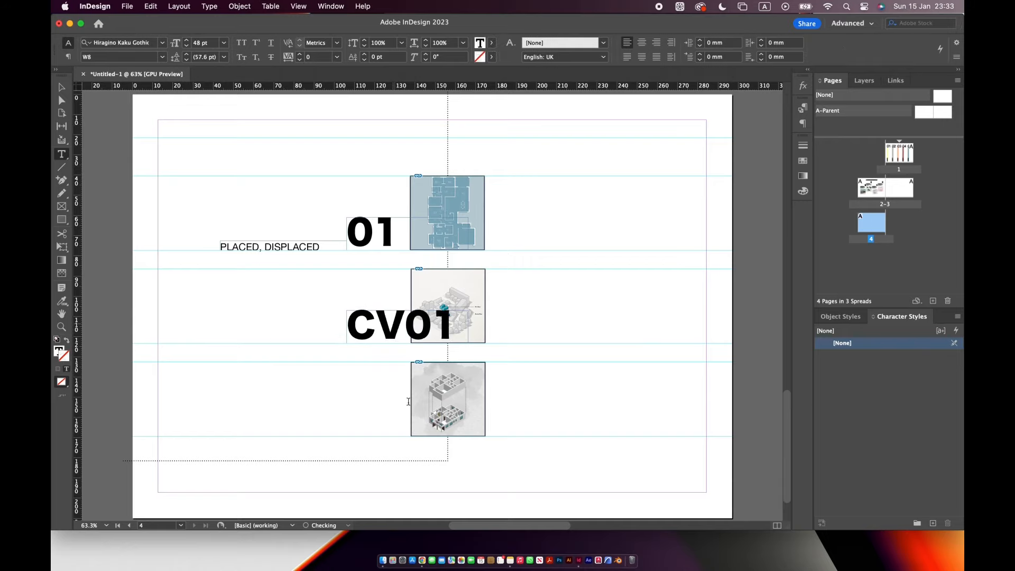
left_click_drag(258, 426, 254, 423)
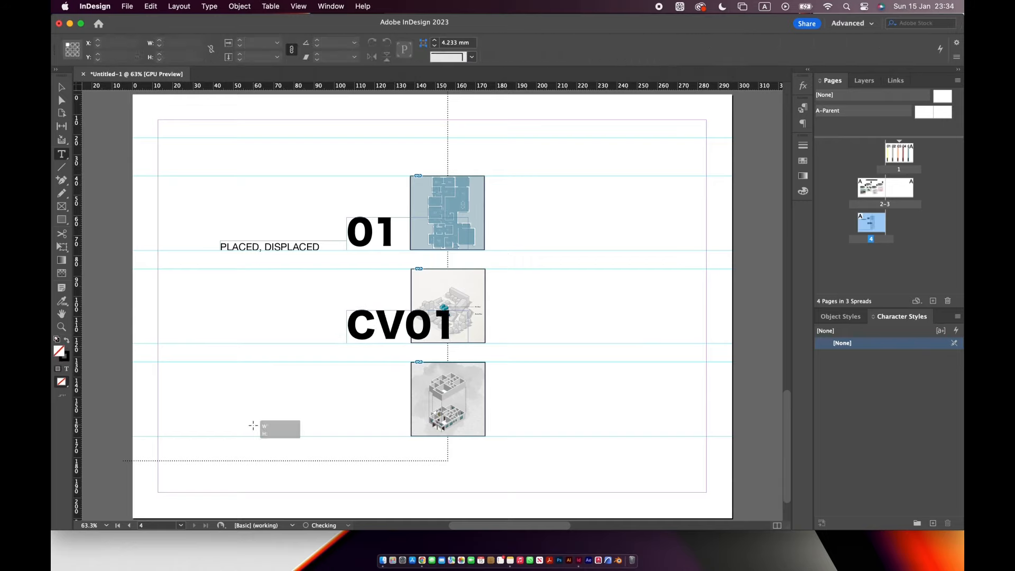
right_click(254, 429)
left_click(262, 350)
right_click(316, 337)
right_click(253, 427)
left_click(253, 426)
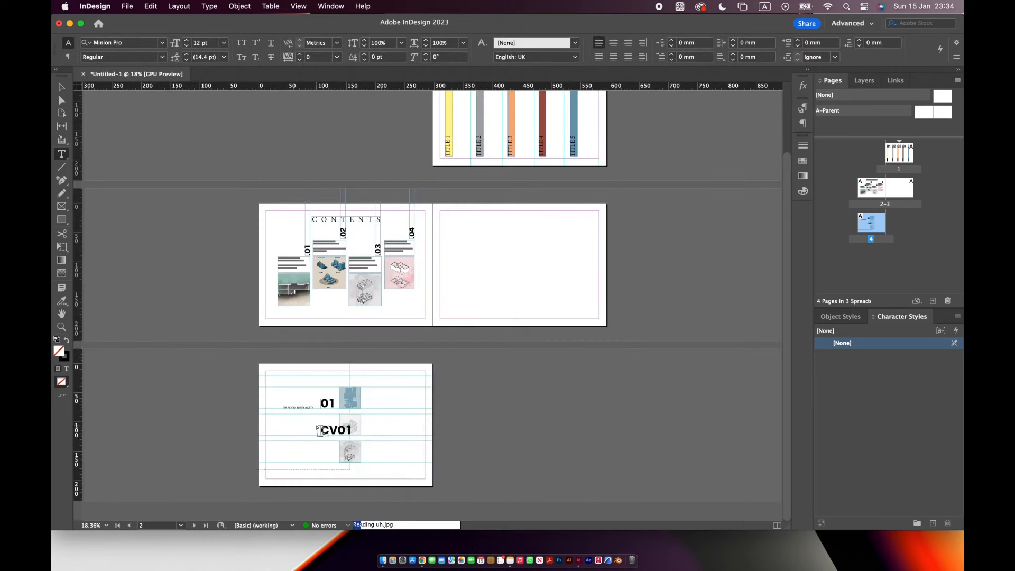
- Replace the text beside the second image with "02." and add a period to the first row's number
double_click(64, 316)
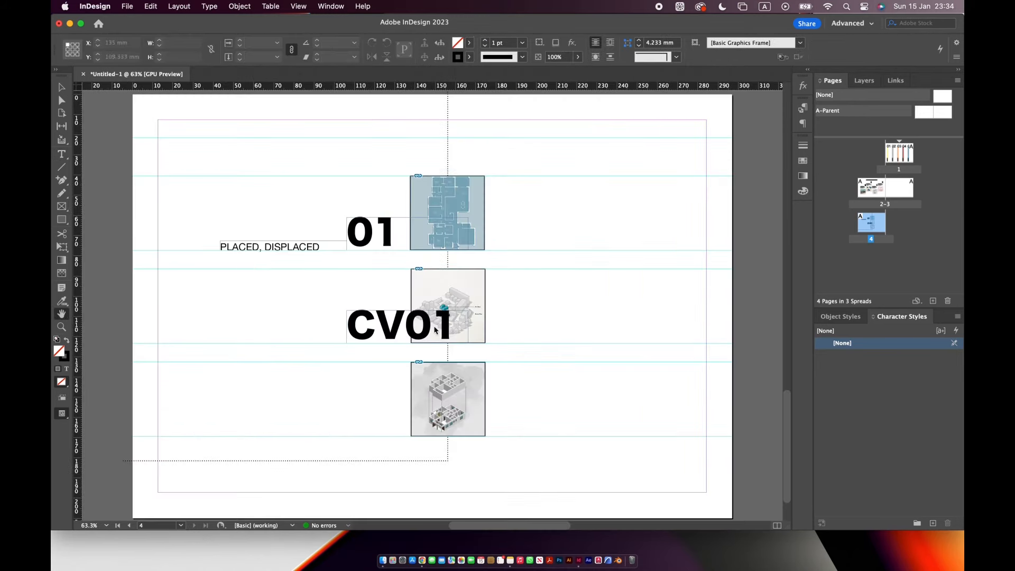
left_click_drag(454, 325, 456, 322)
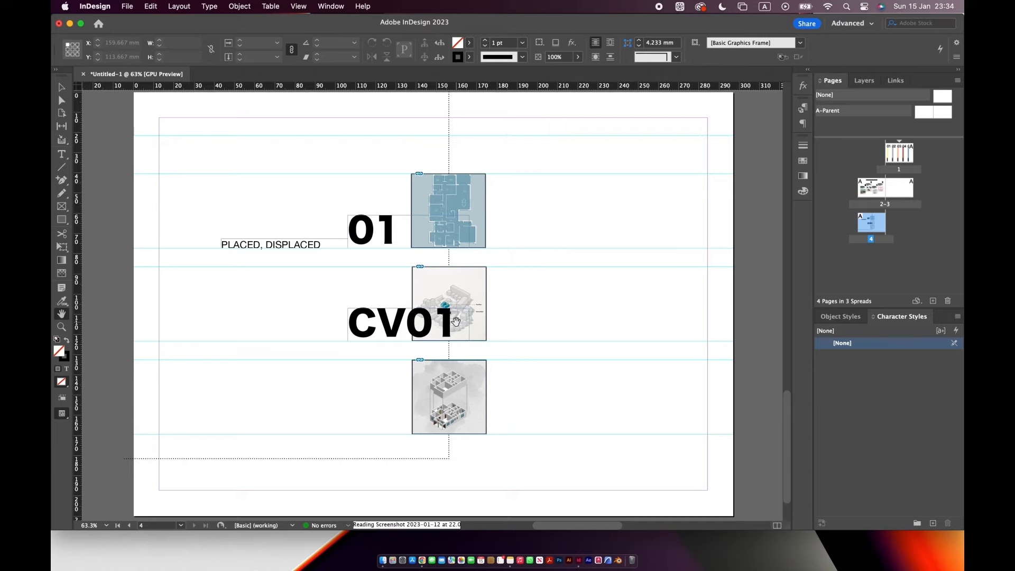
key("t")
left_click_drag(455, 327, 344, 322)
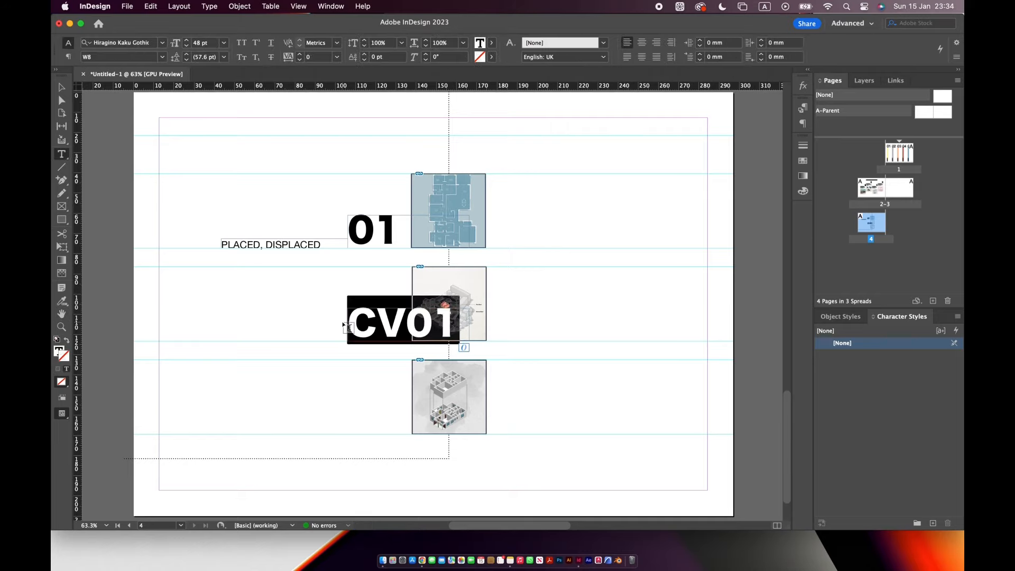
type("02.")
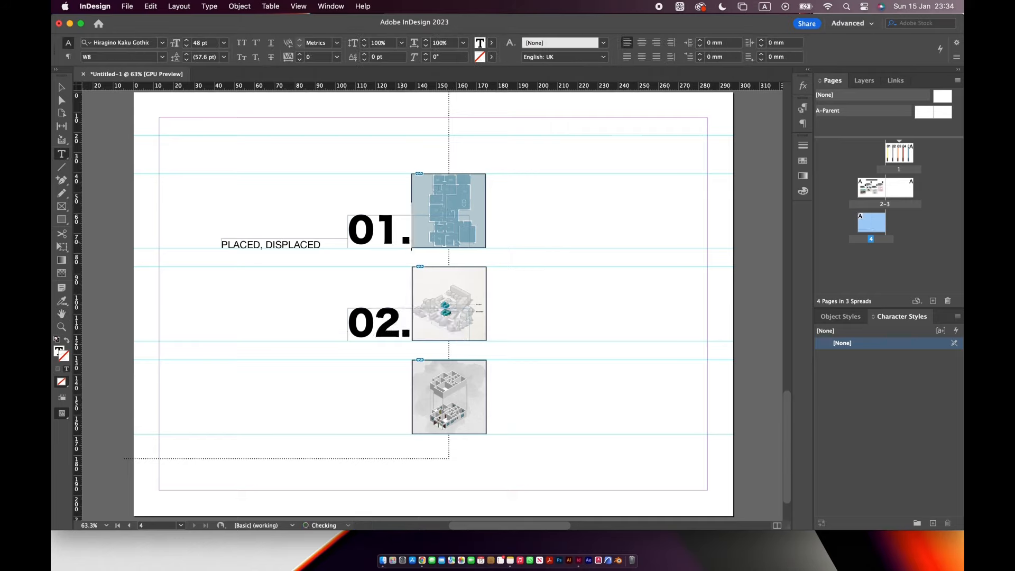
- Copy the second row's large number down beside the third image and change the copy to "03."
key("Escape")
left_click(505, 240)
left_click_drag(394, 330, 395, 423)
- Copy the PLACED, DISPLACED title to the second row and change the copy to CIVIC CENTERED, aligned on the row's lower guide
left_click_drag(294, 245, 205, 337)
type("tCIVIC CEN")
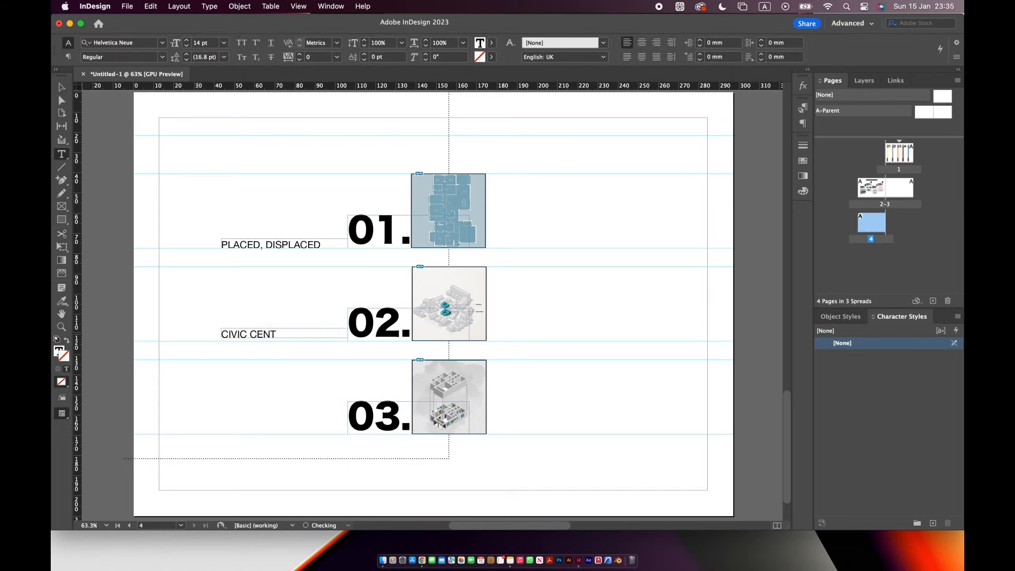
type("TERED")
key("Escape")
- Copy the CIVIC CENTERED title to the third row and change the copy to ACADEMIC
left_click_drag(309, 336, 296, 429)
left_click(532, 211)
key("t")
triple_click(313, 426)
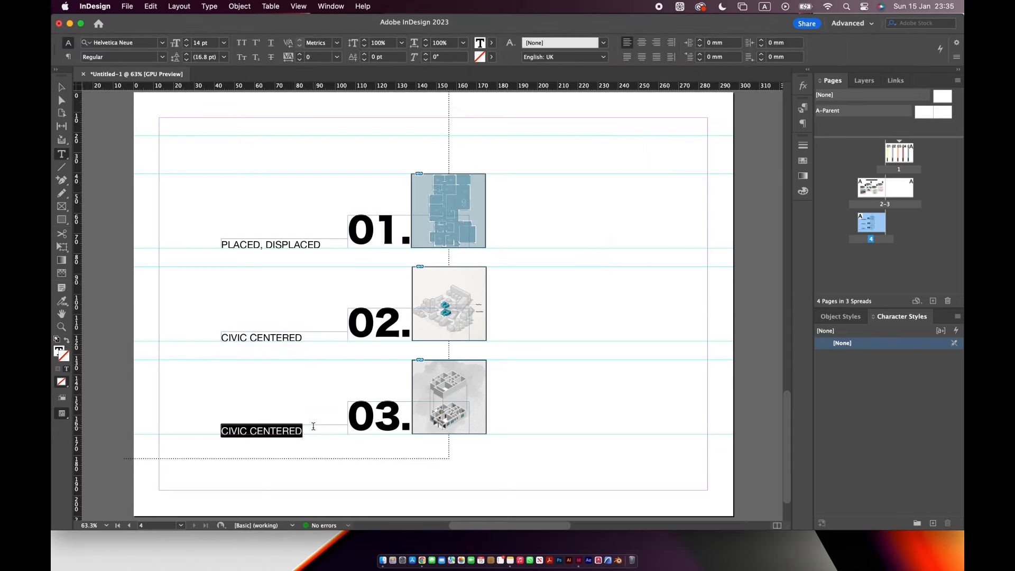
key("Escape")
left_click(243, 394)
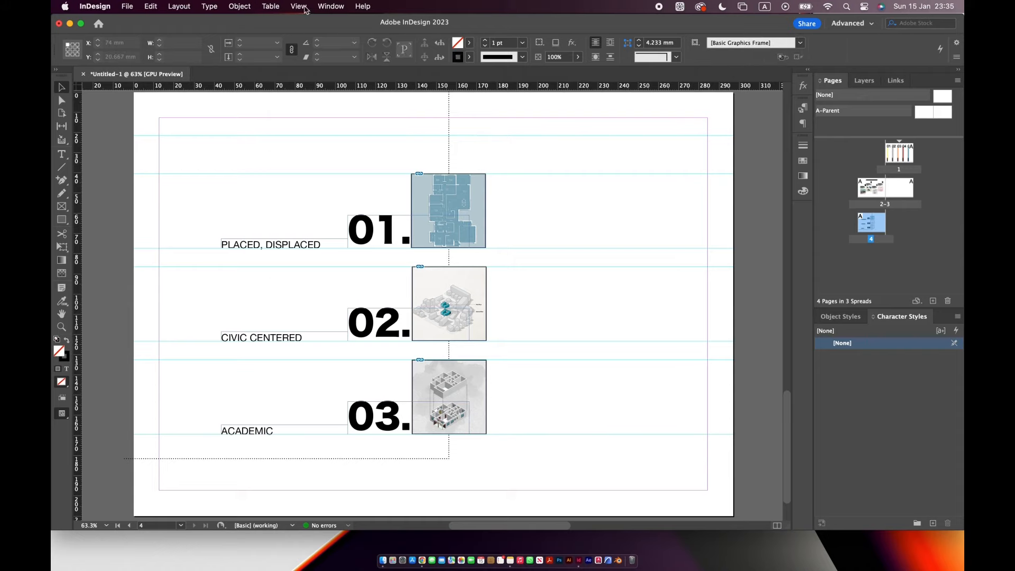
- Hide the guides on the contents page
left_click(303, 6)
mouse_move(319, 256)
left_click(494, 270)
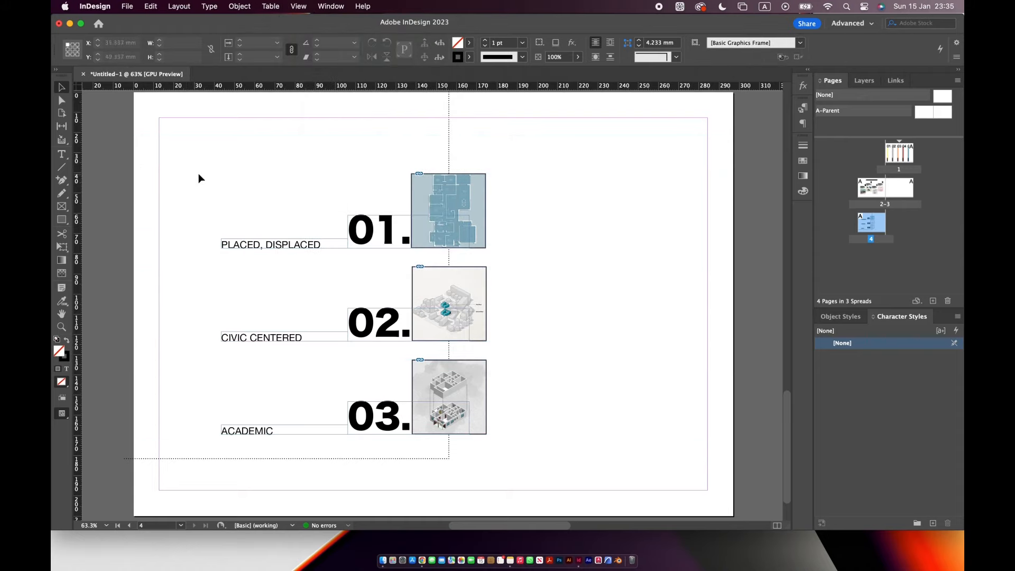
left_click(331, 6)
mouse_move(298, 6)
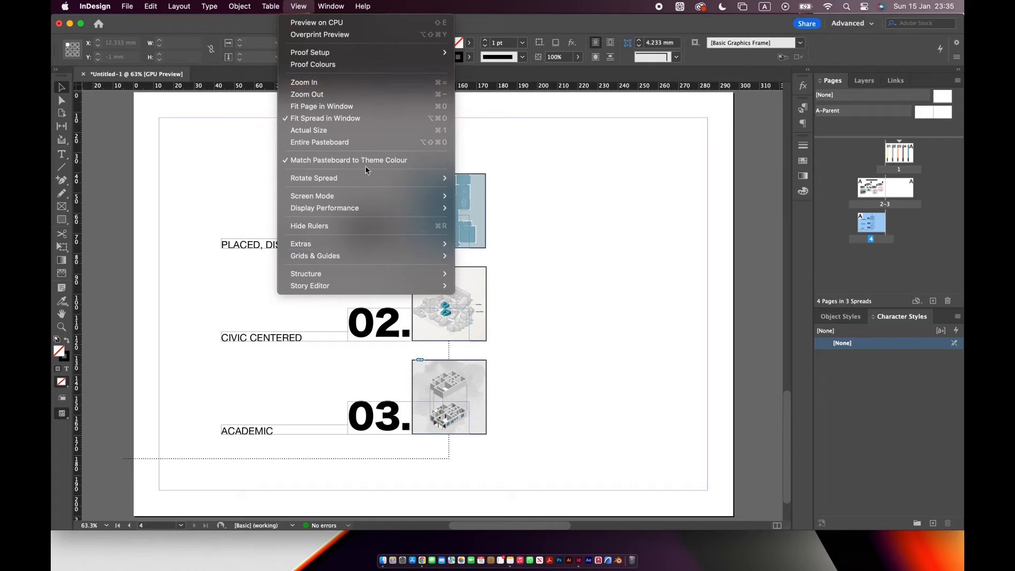
left_click(778, 526)
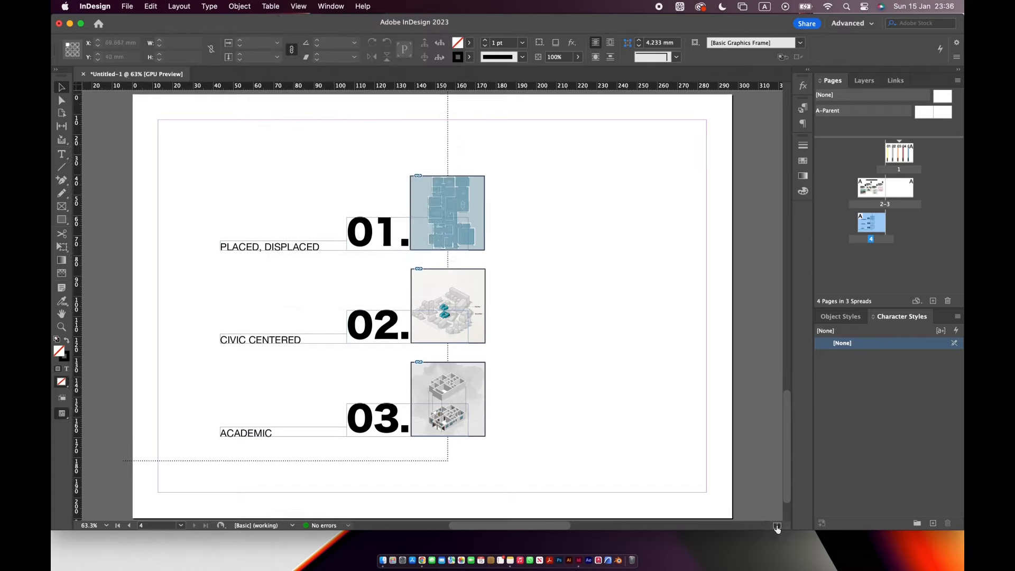